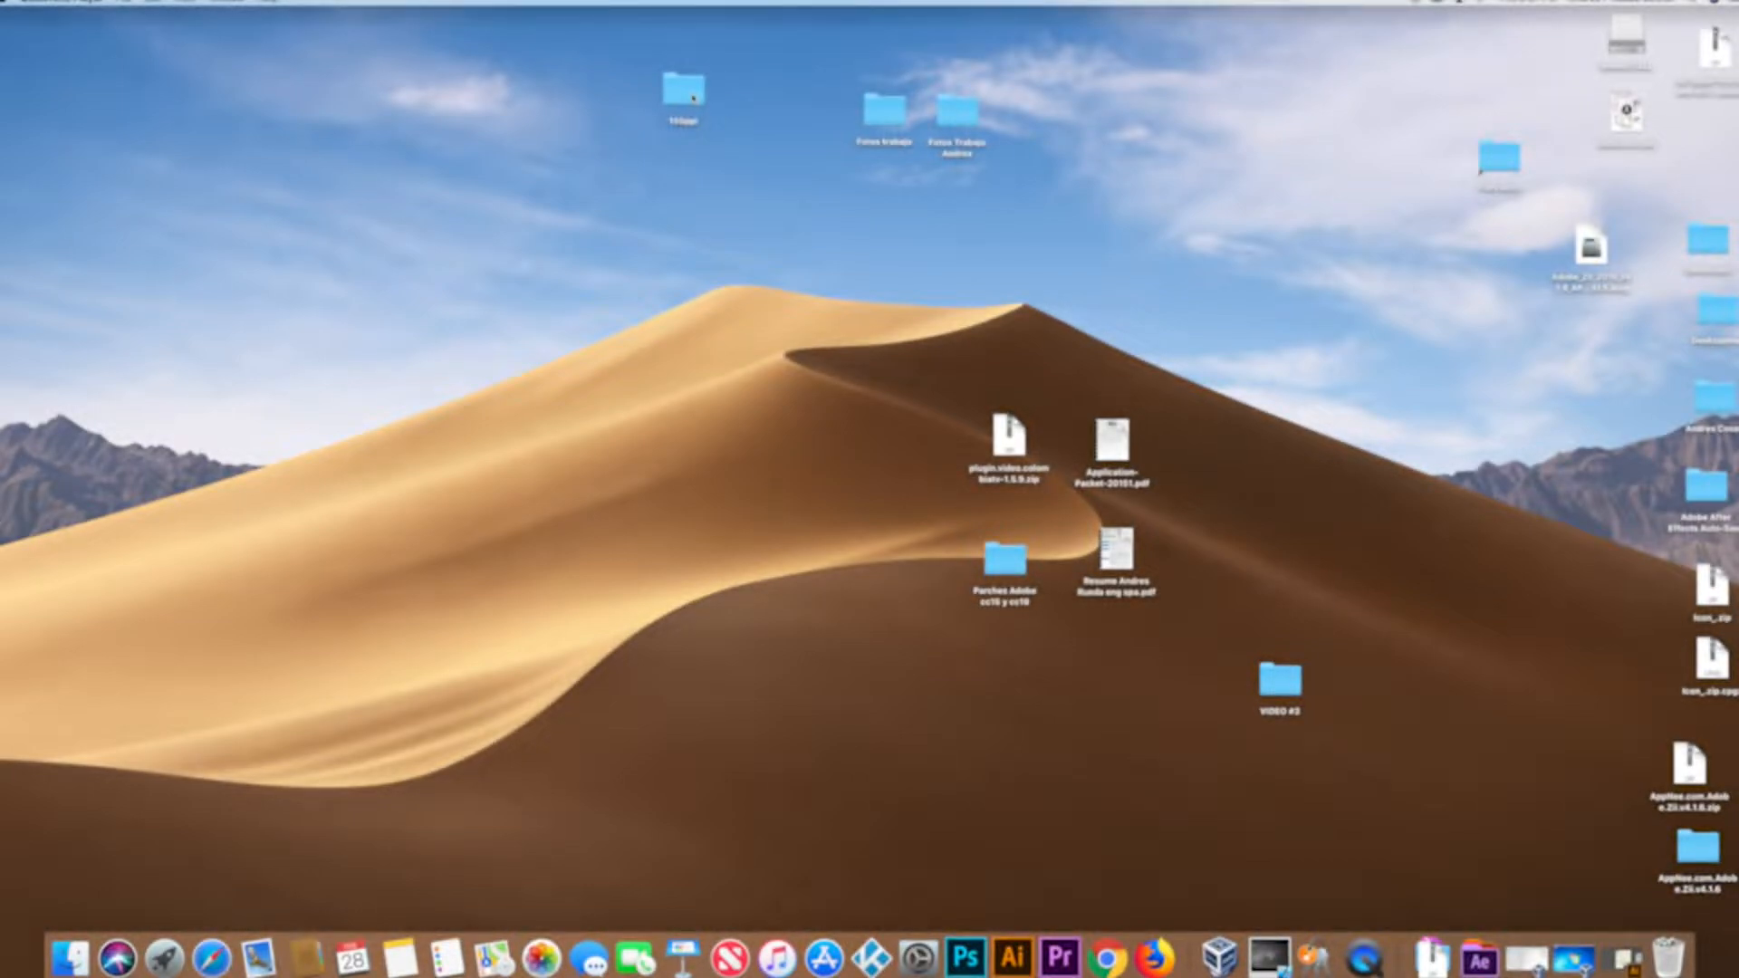
Step: Look through the PNG page images in the 150ppi desktop folder and close it
double_click(688, 98)
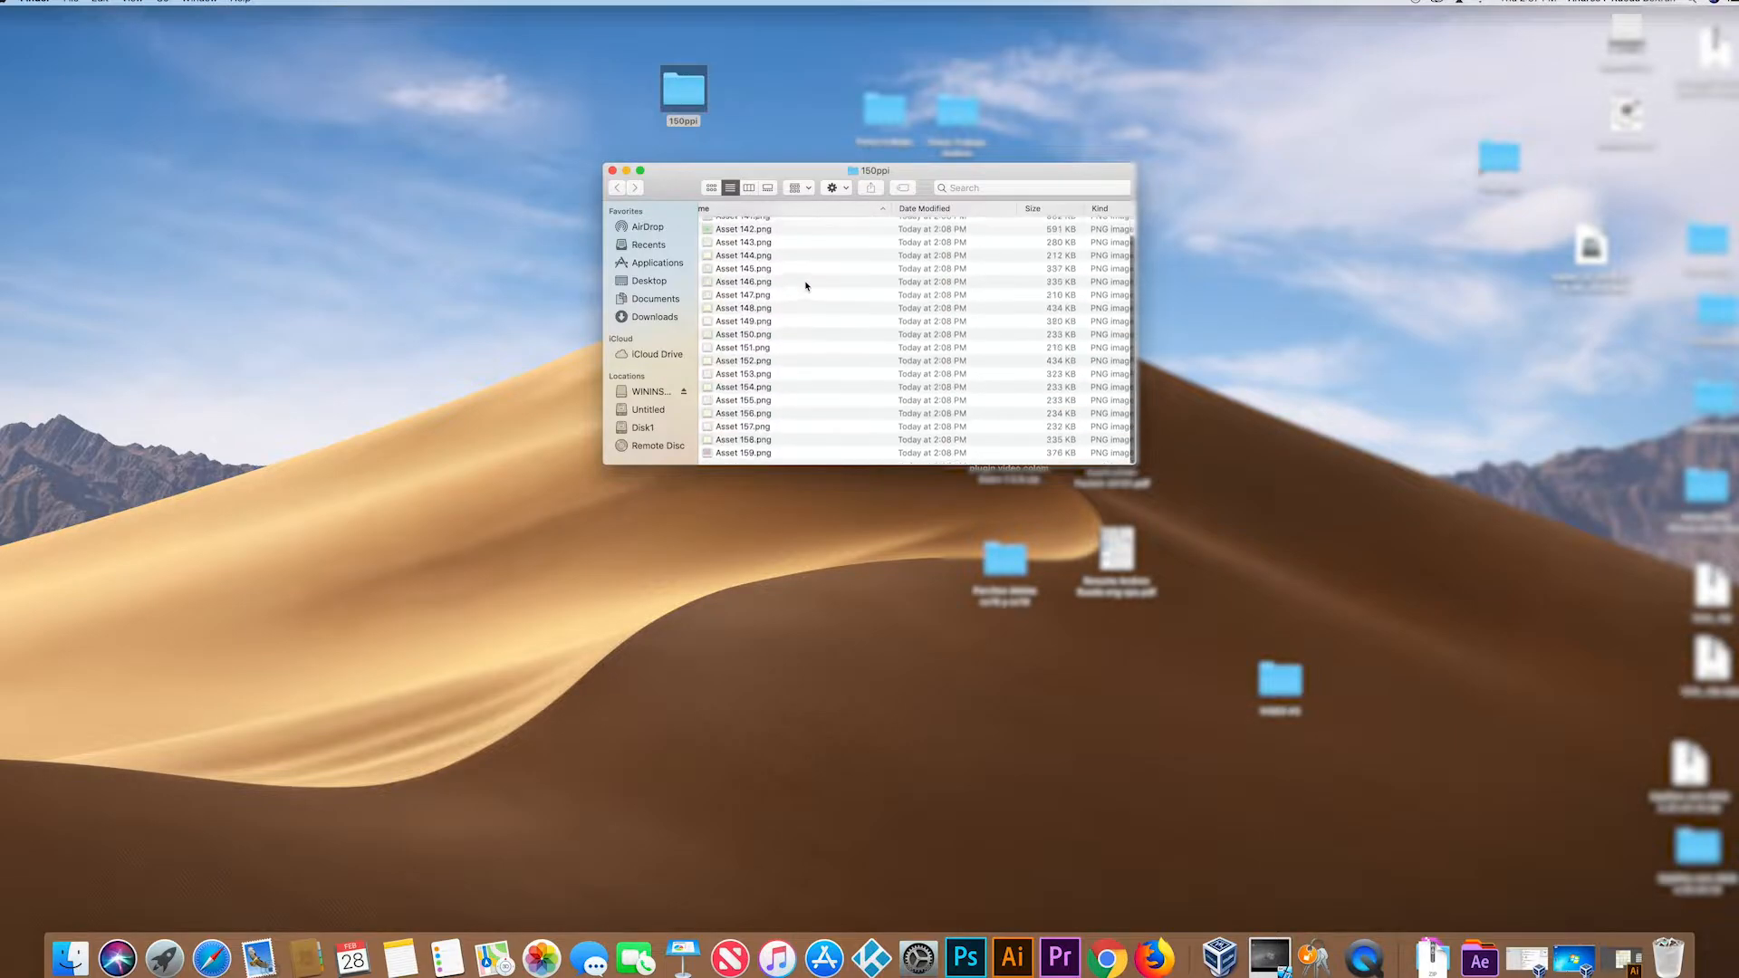
click(613, 171)
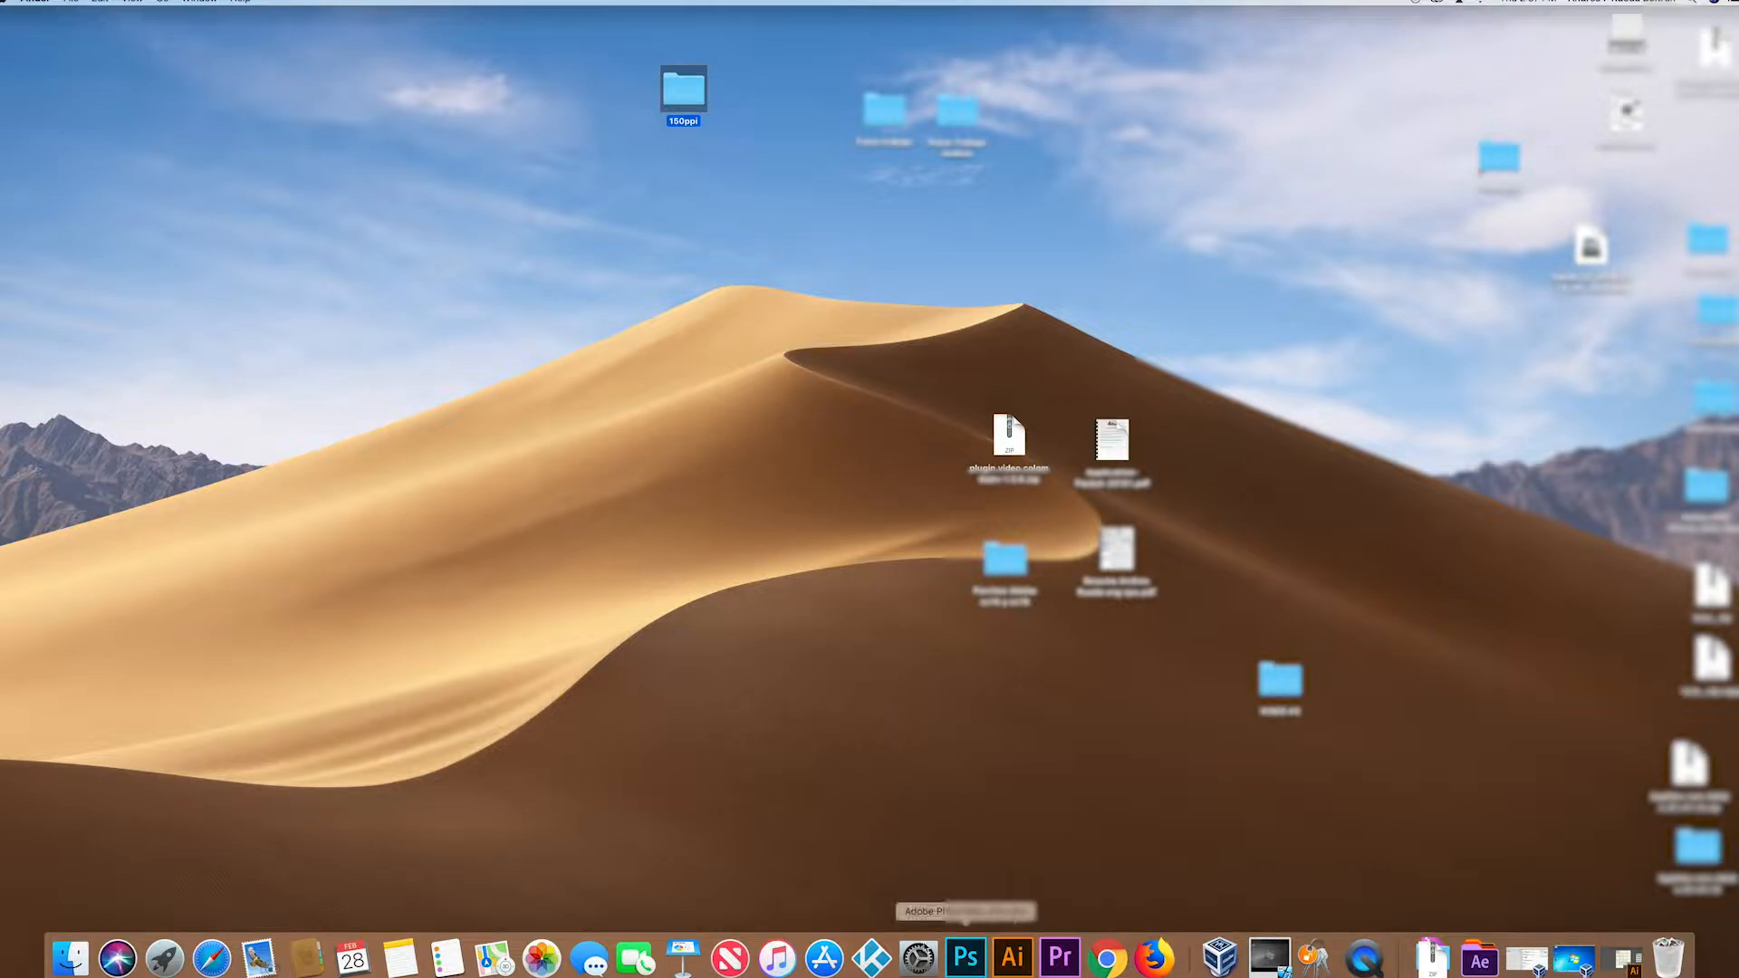
Step: Switch to Keynote and create a new presentation with the standard-format White theme
click(680, 959)
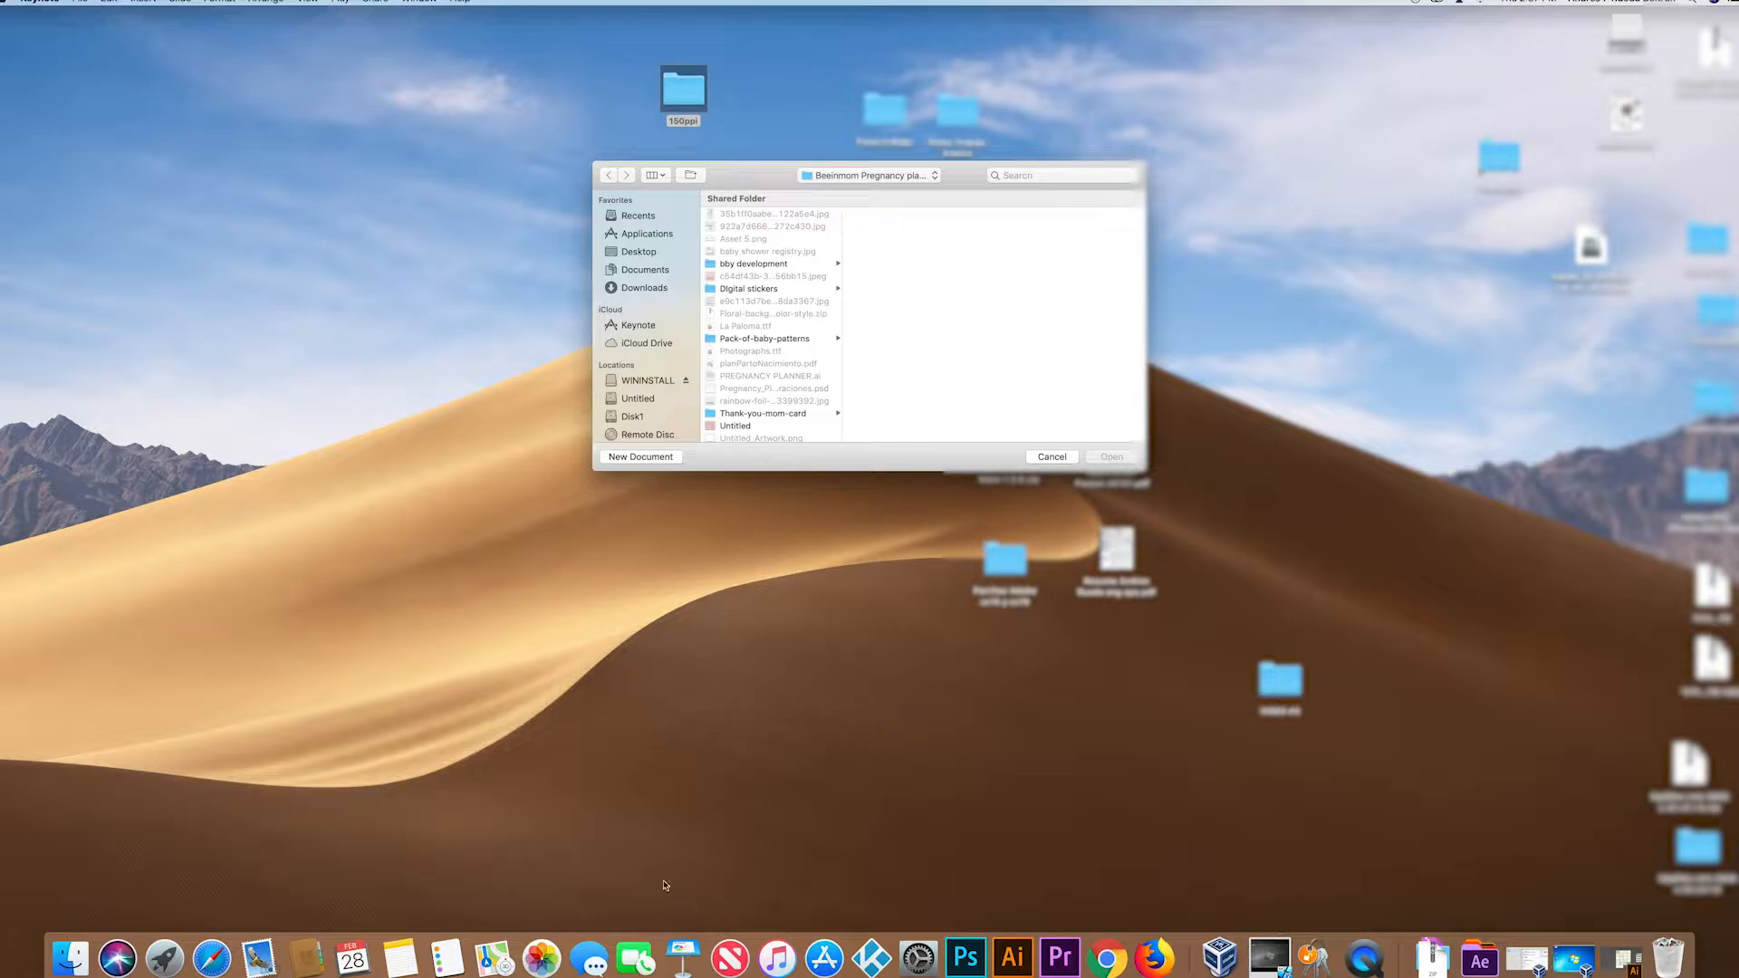
click(1051, 456)
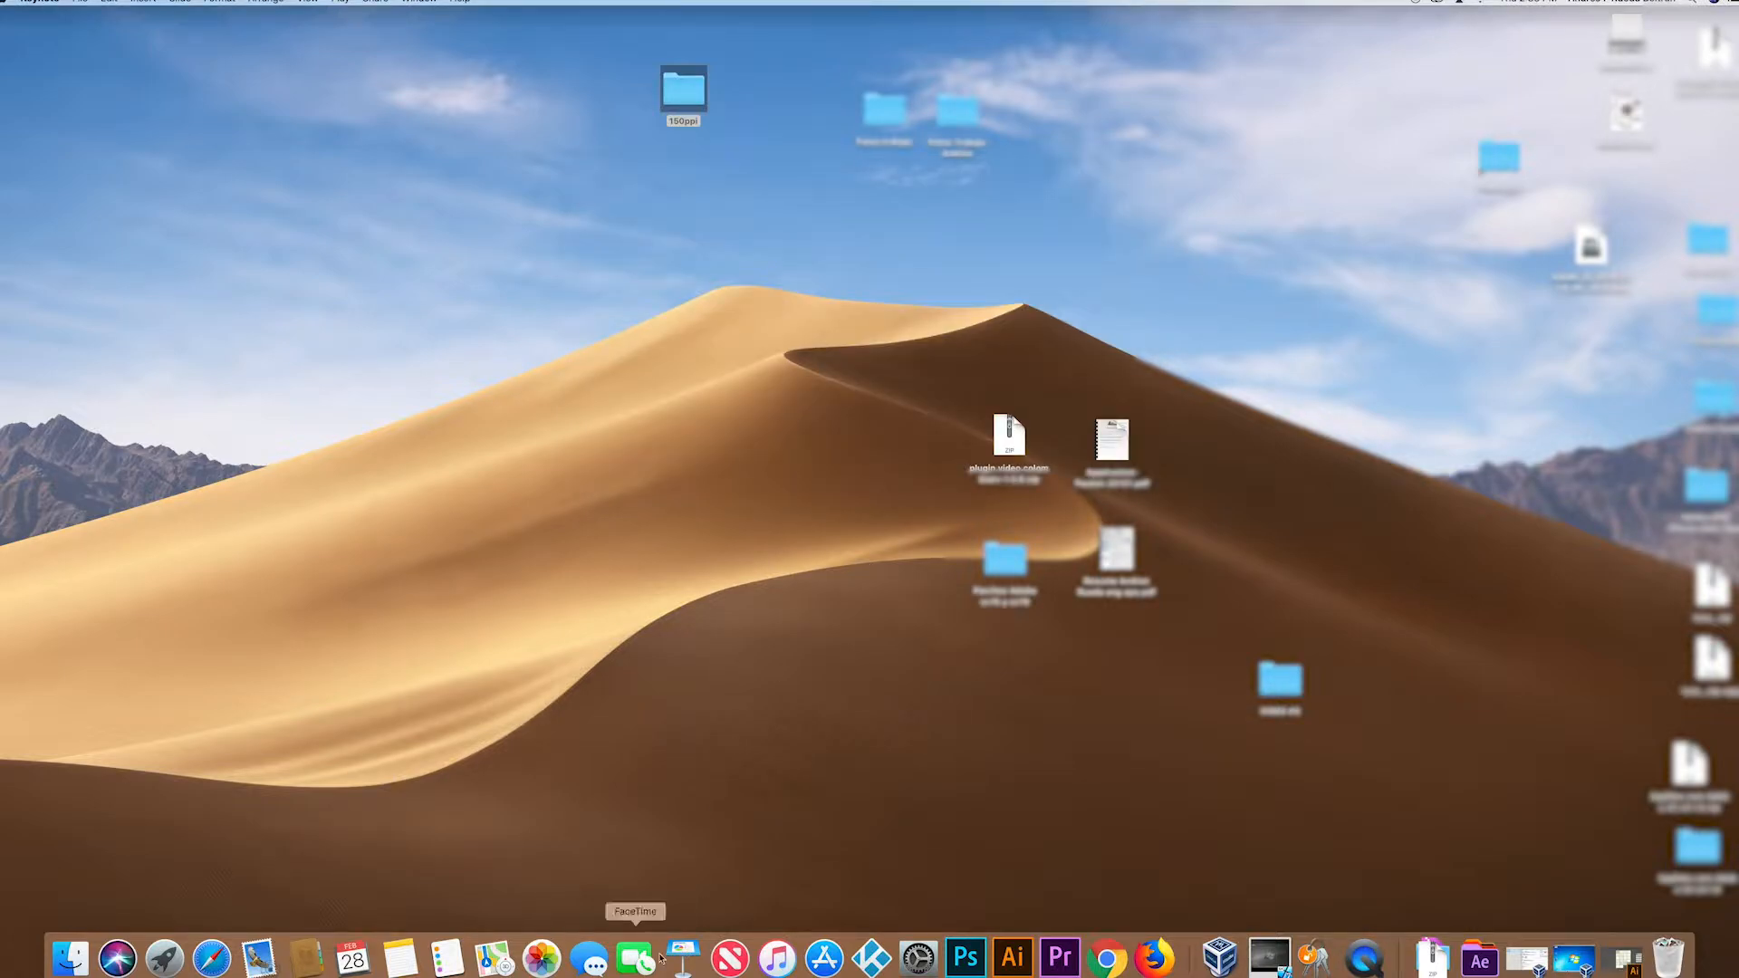
click(679, 957)
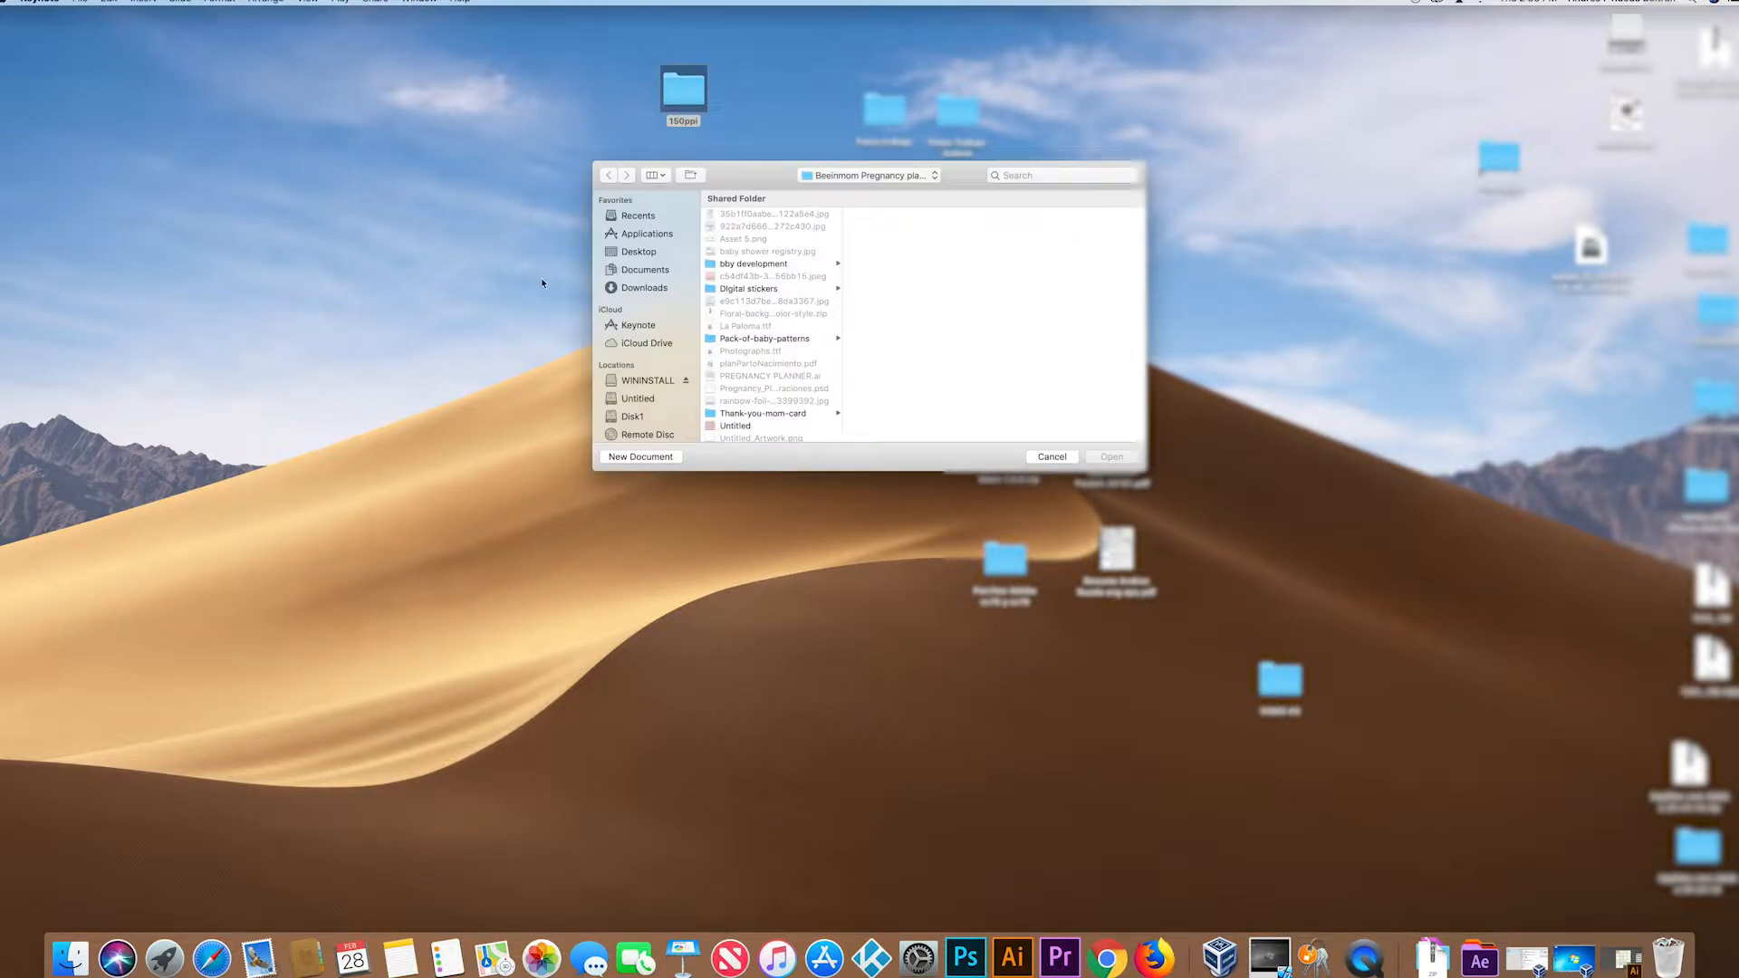
click(80, 3)
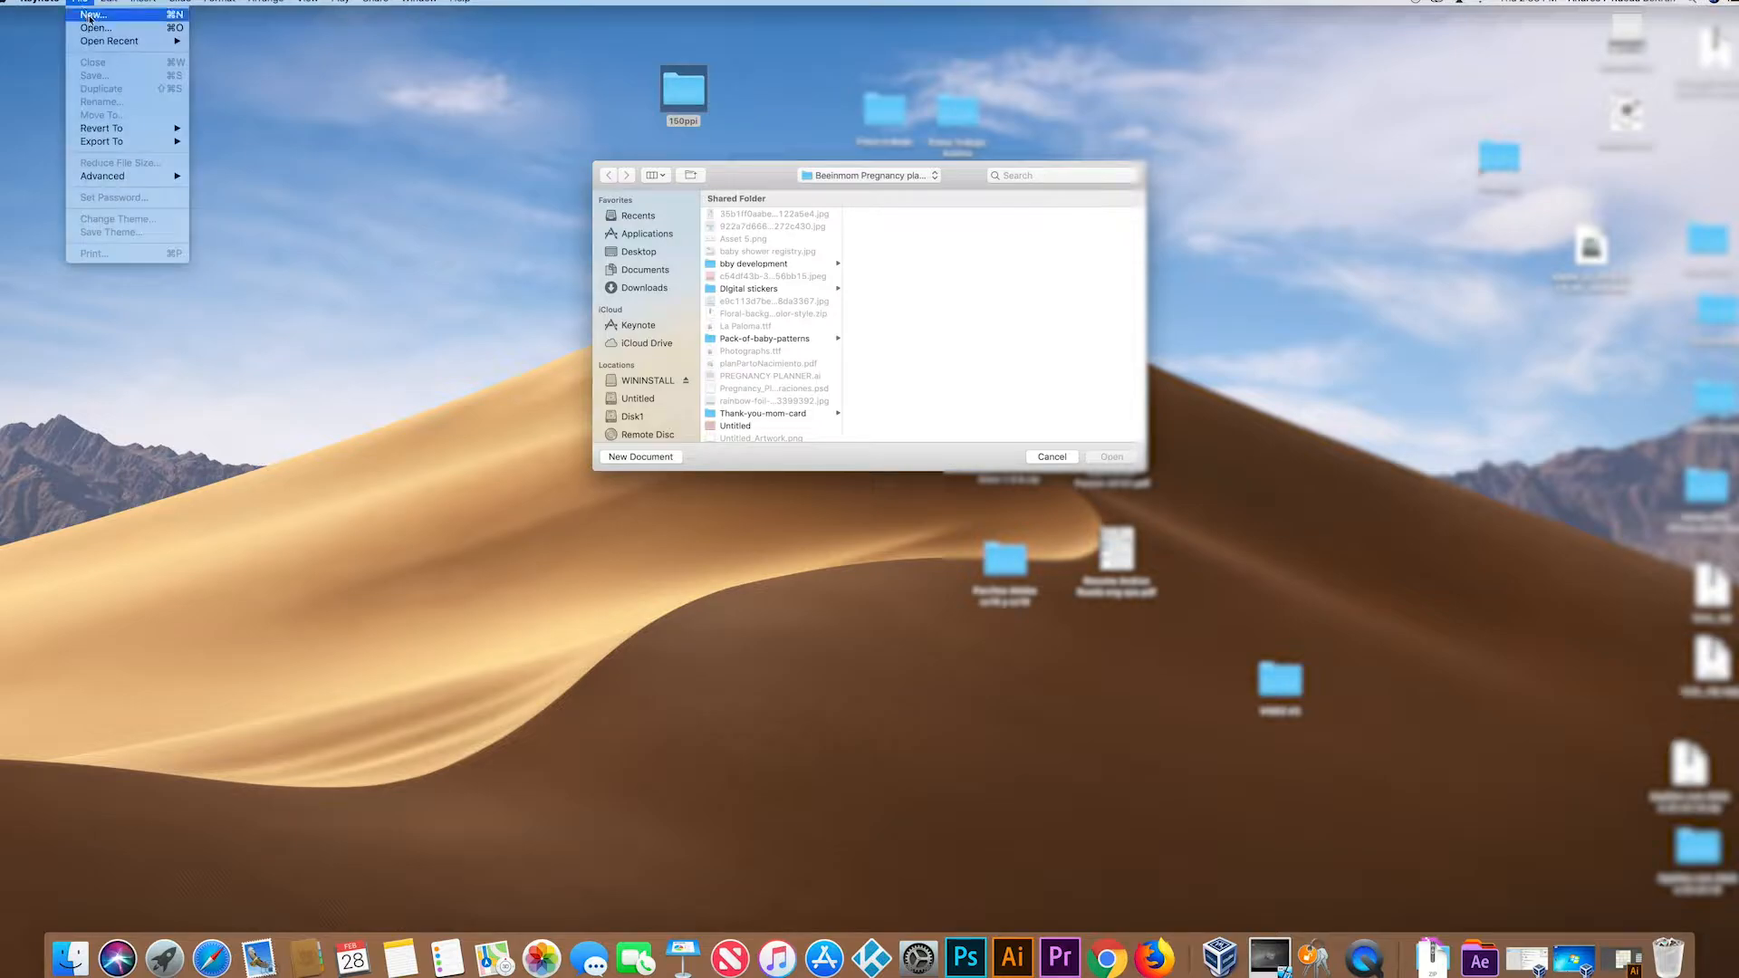
click(93, 16)
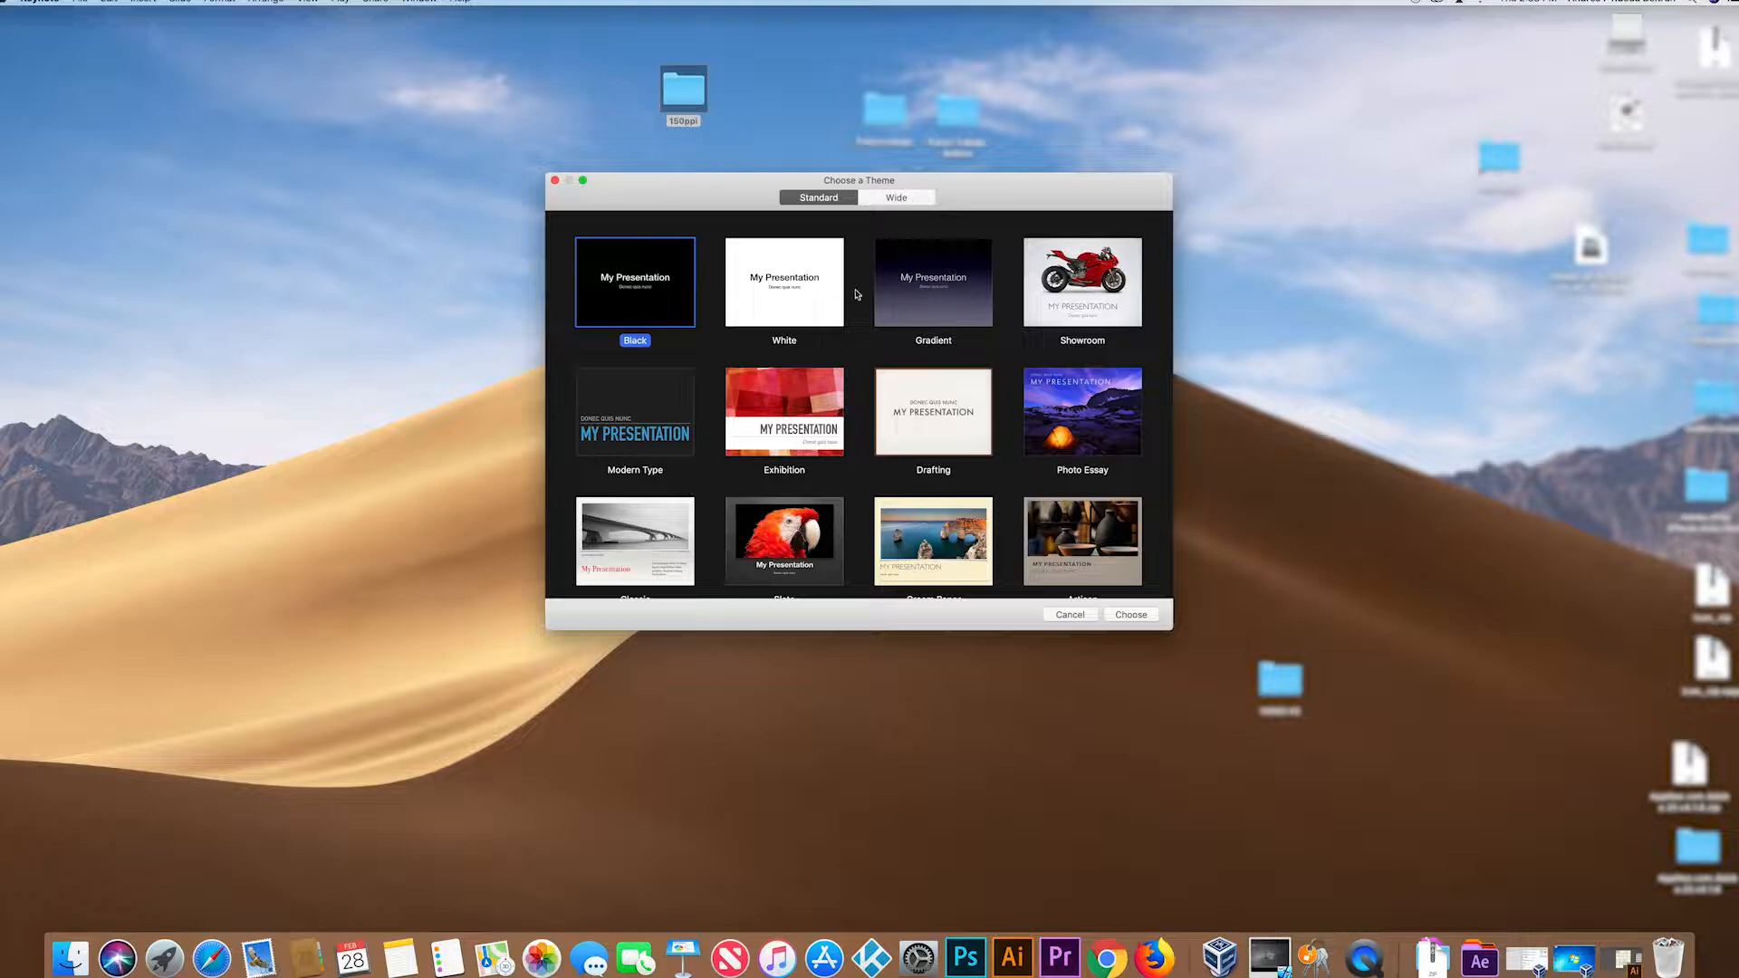
click(789, 288)
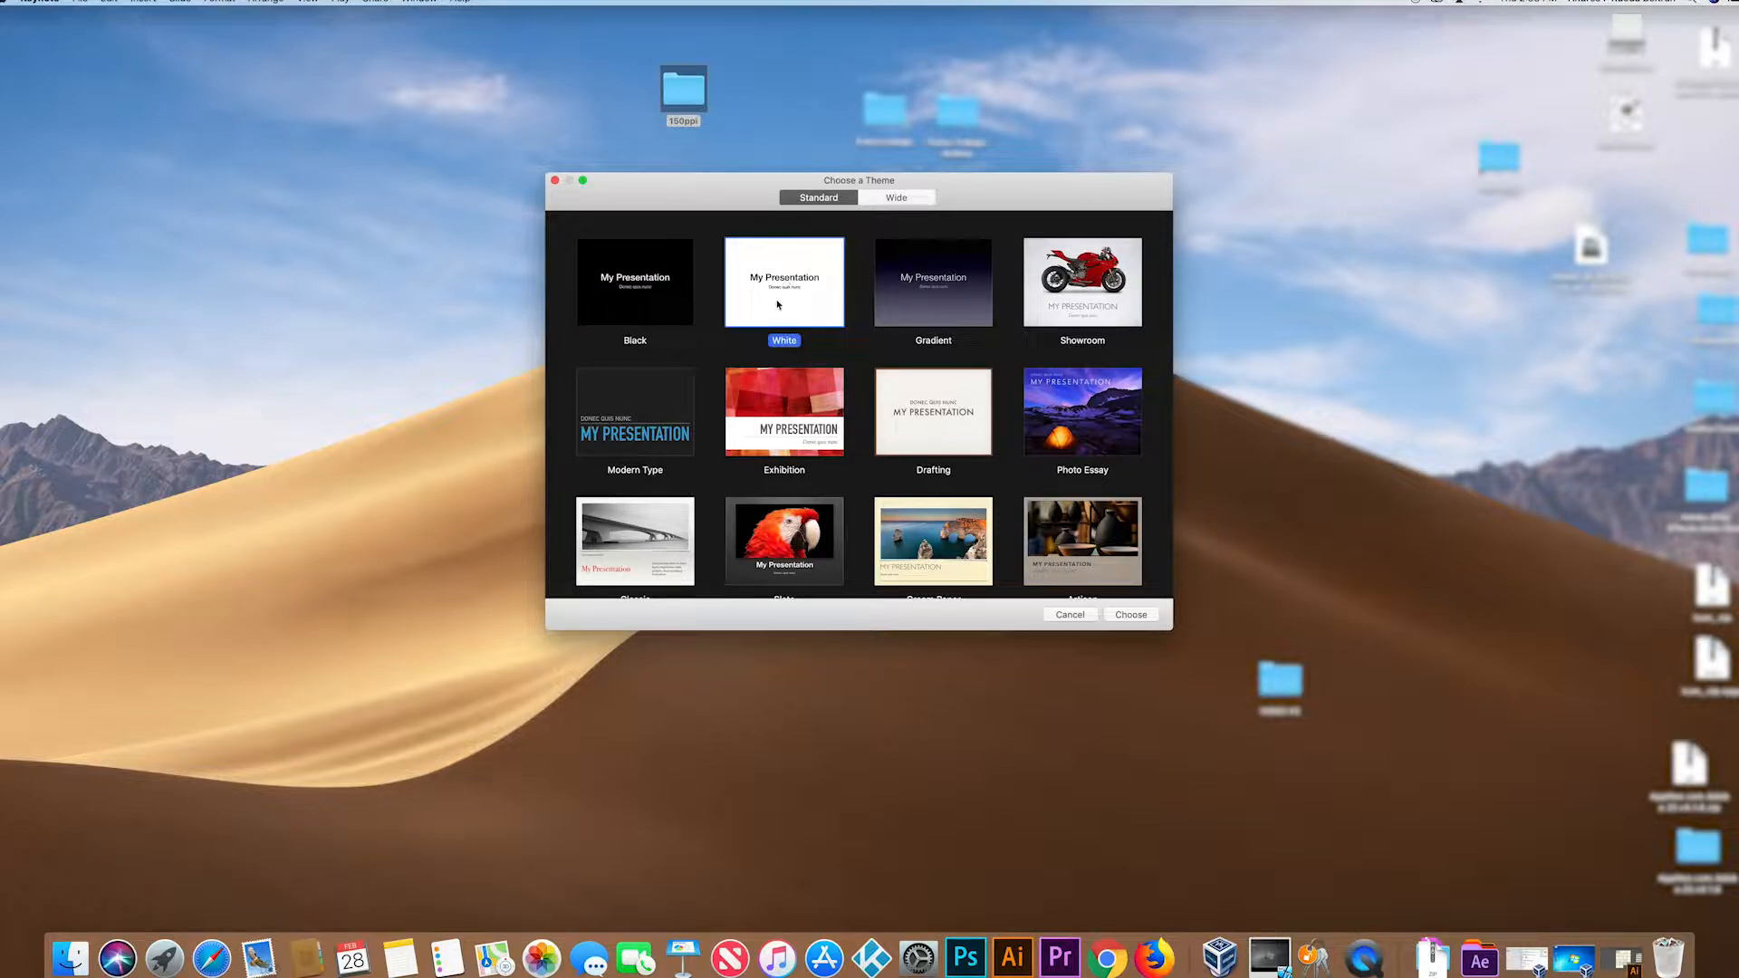
click(1131, 615)
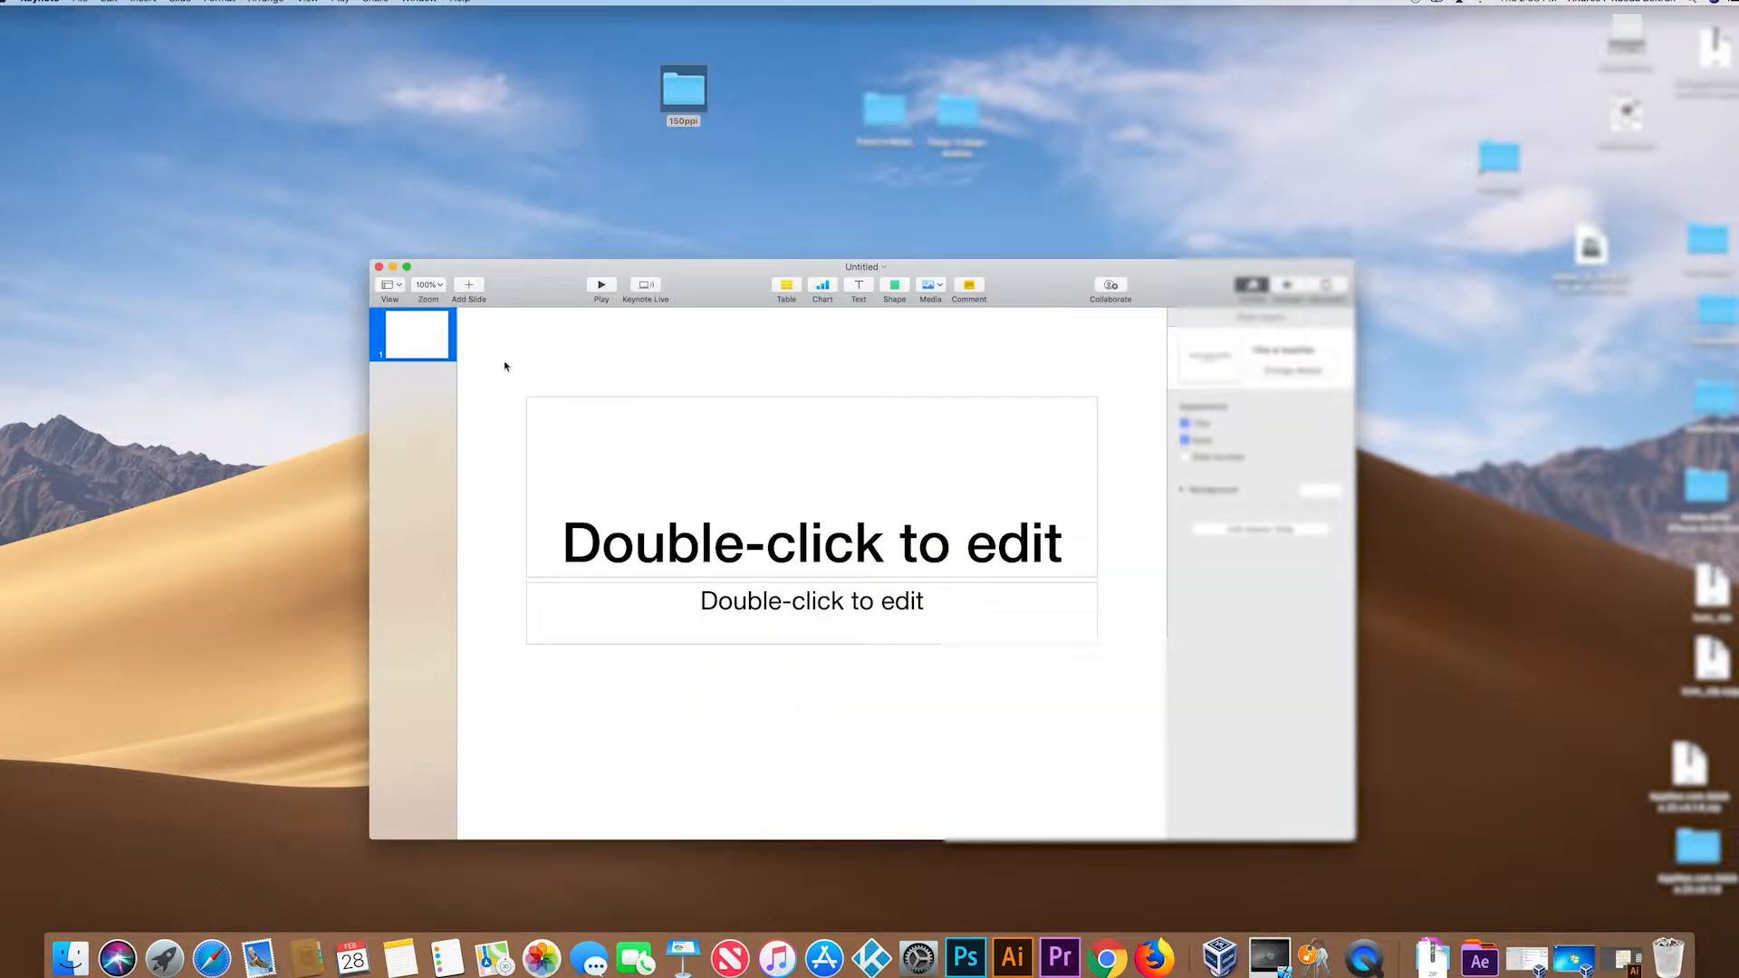
Step: Delete the title and subtitle placeholders from the first slide and enlarge the presentation window
drag(505, 368, 1100, 738)
key(Delete)
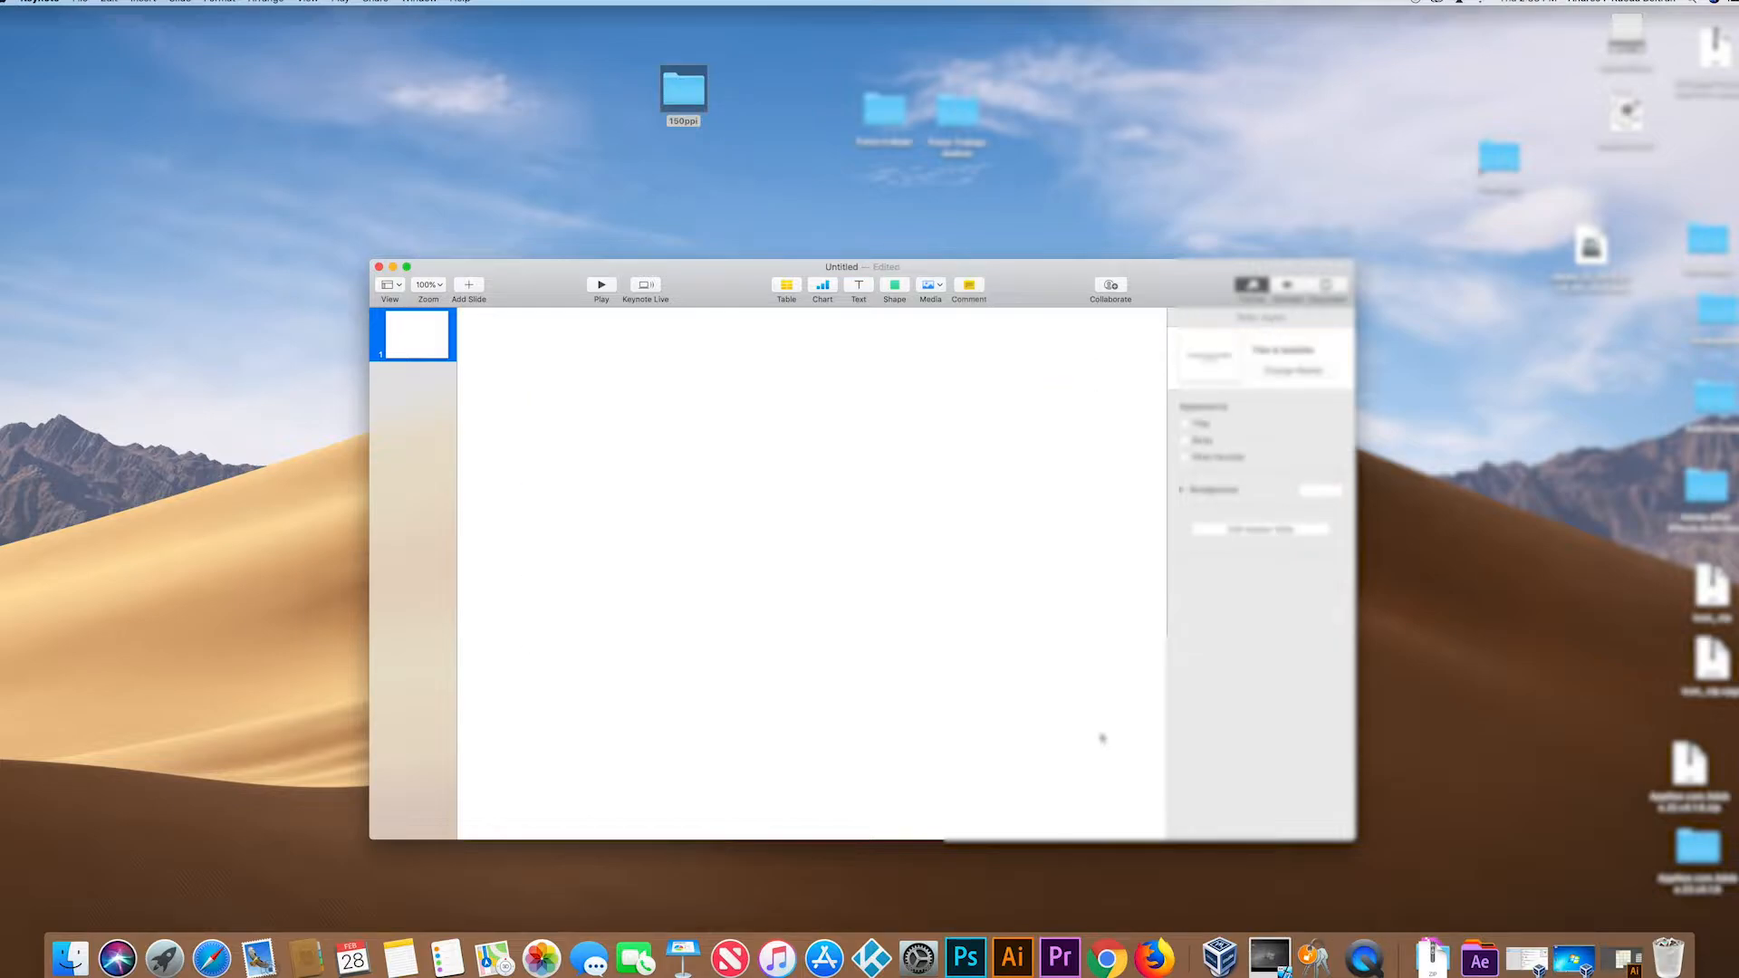
drag(1008, 287, 832, 34)
drag(1175, 590, 1517, 879)
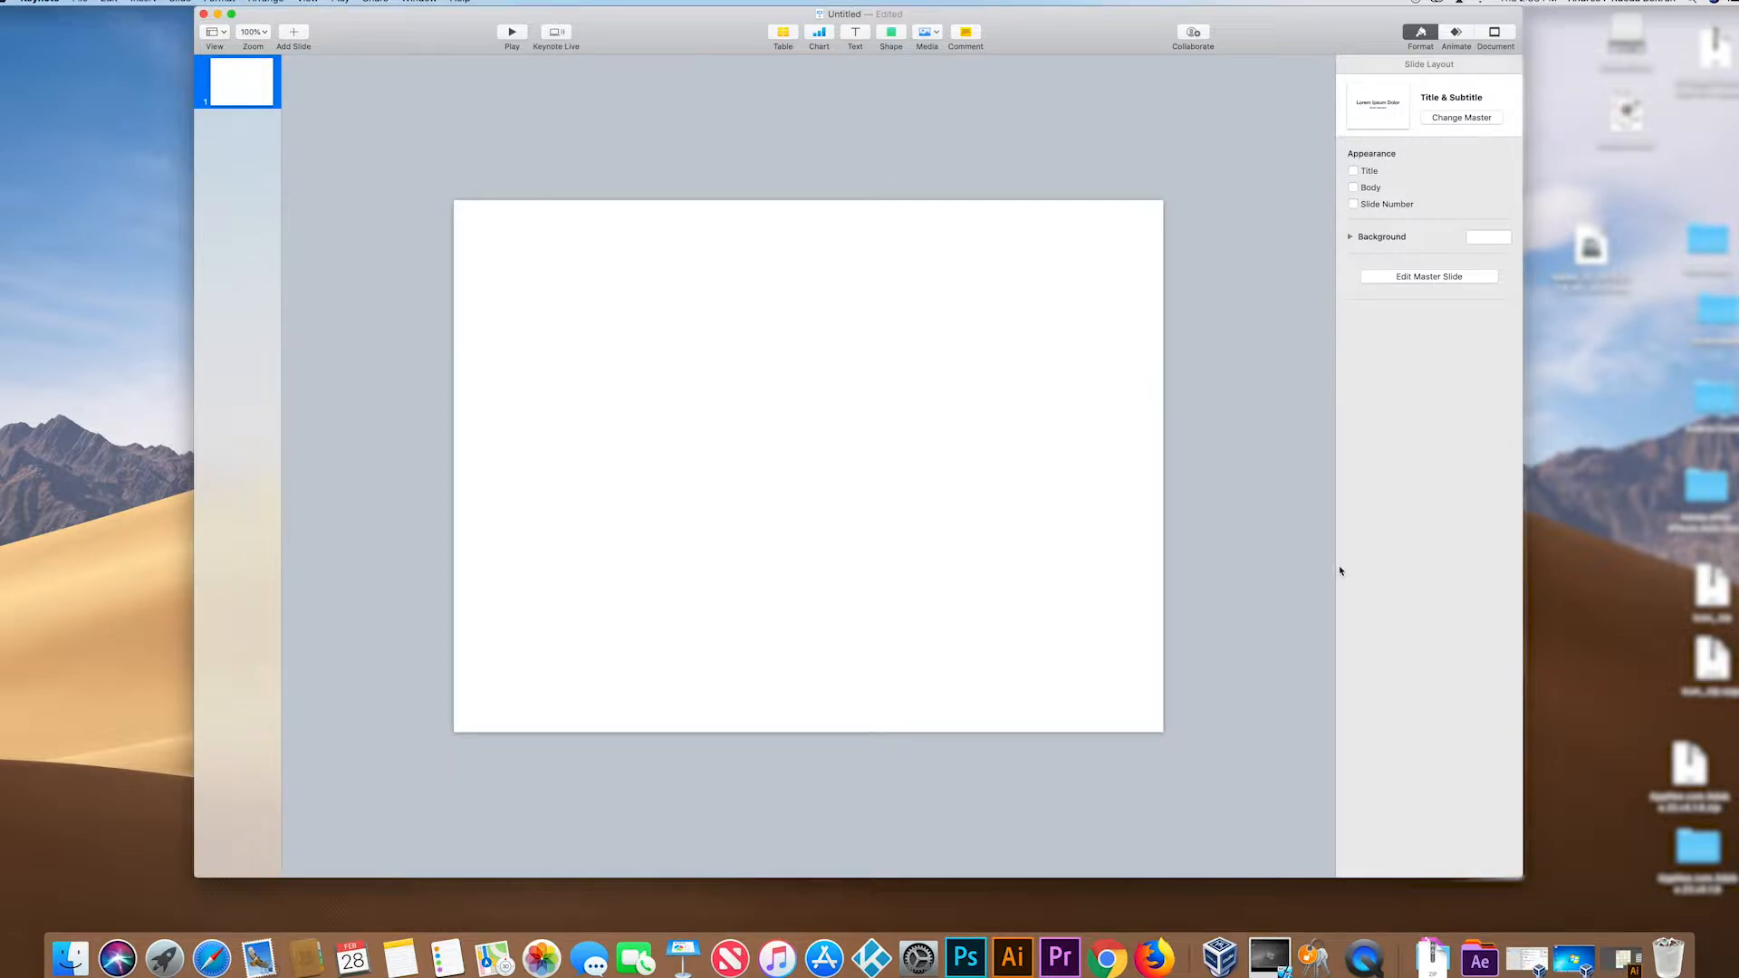
Step: Set a custom slide size of 864 by 684 points and view the slide at 100% zoom
click(1486, 45)
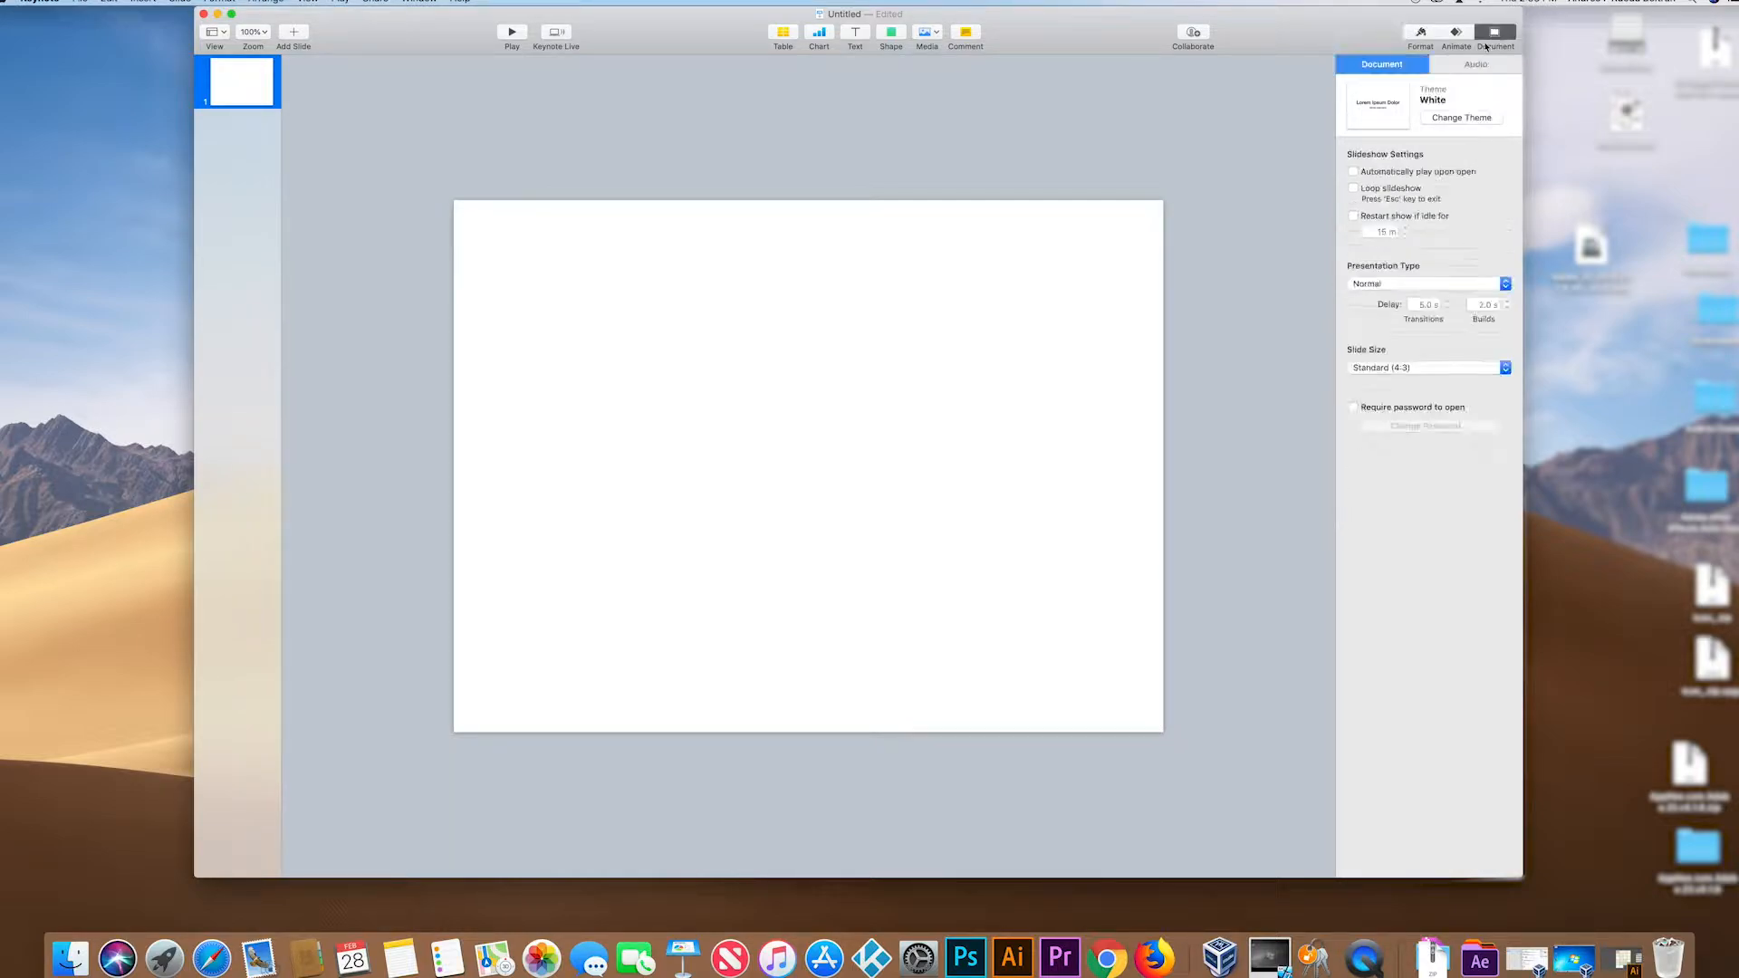
click(1505, 368)
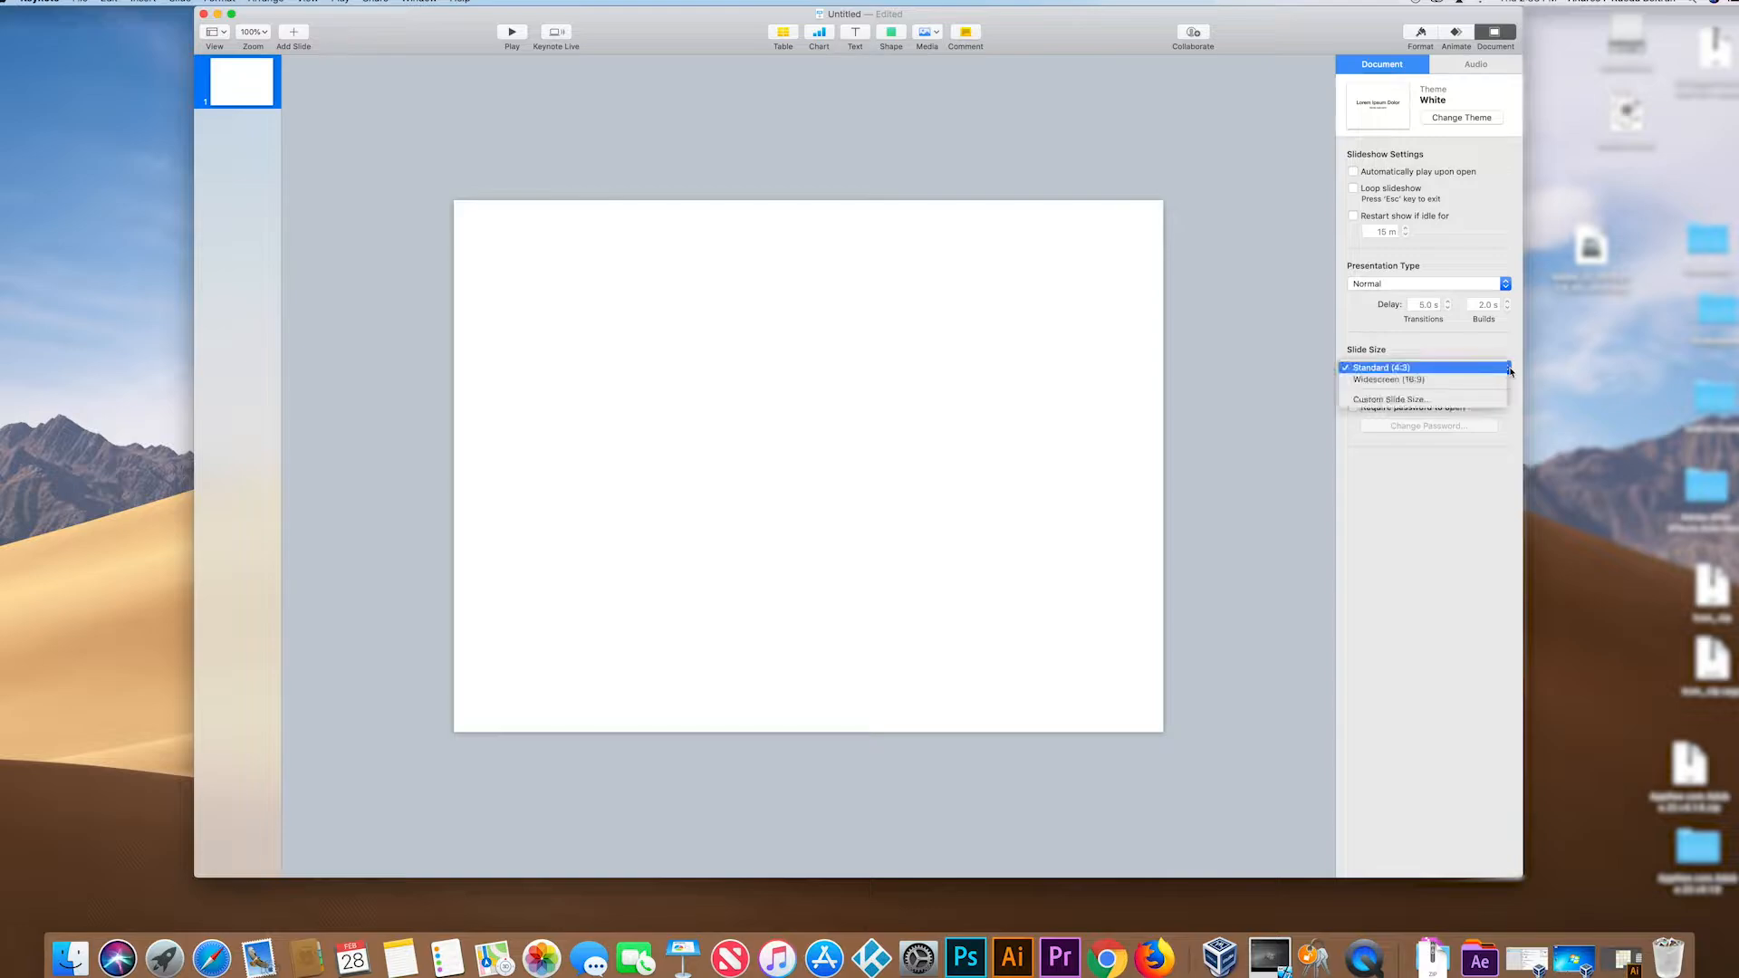
click(1410, 400)
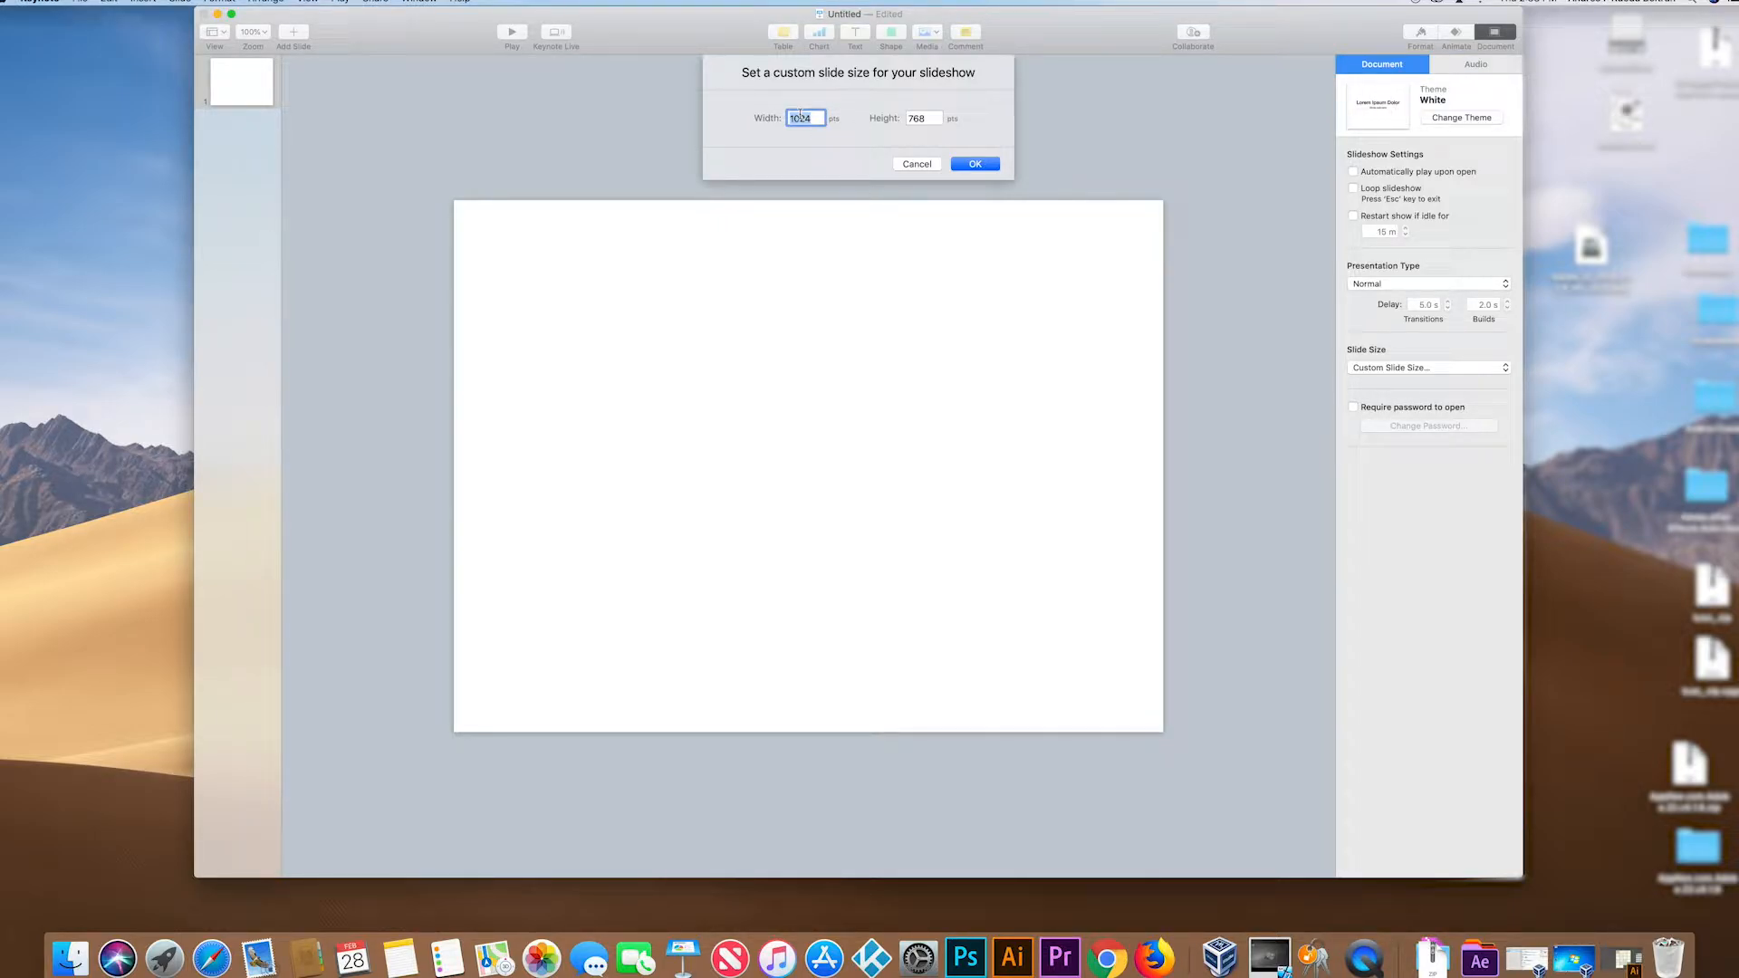
text(864)
key(Tab)
text(684)
click(966, 164)
click(254, 31)
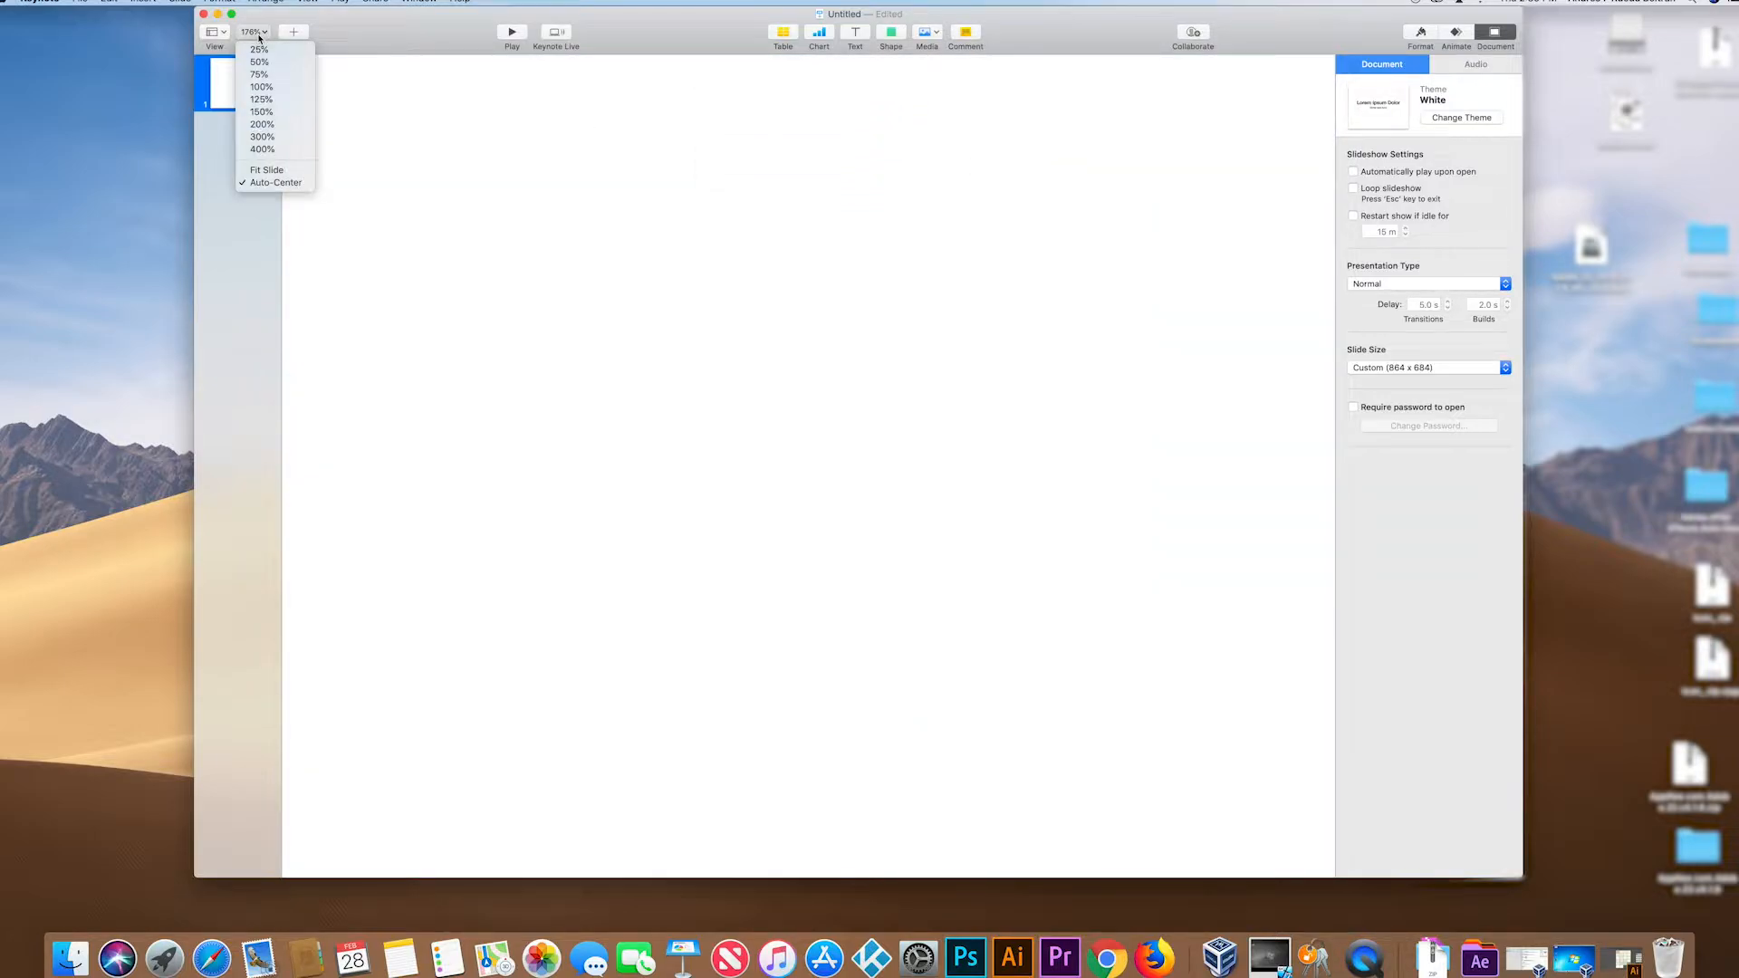
click(272, 87)
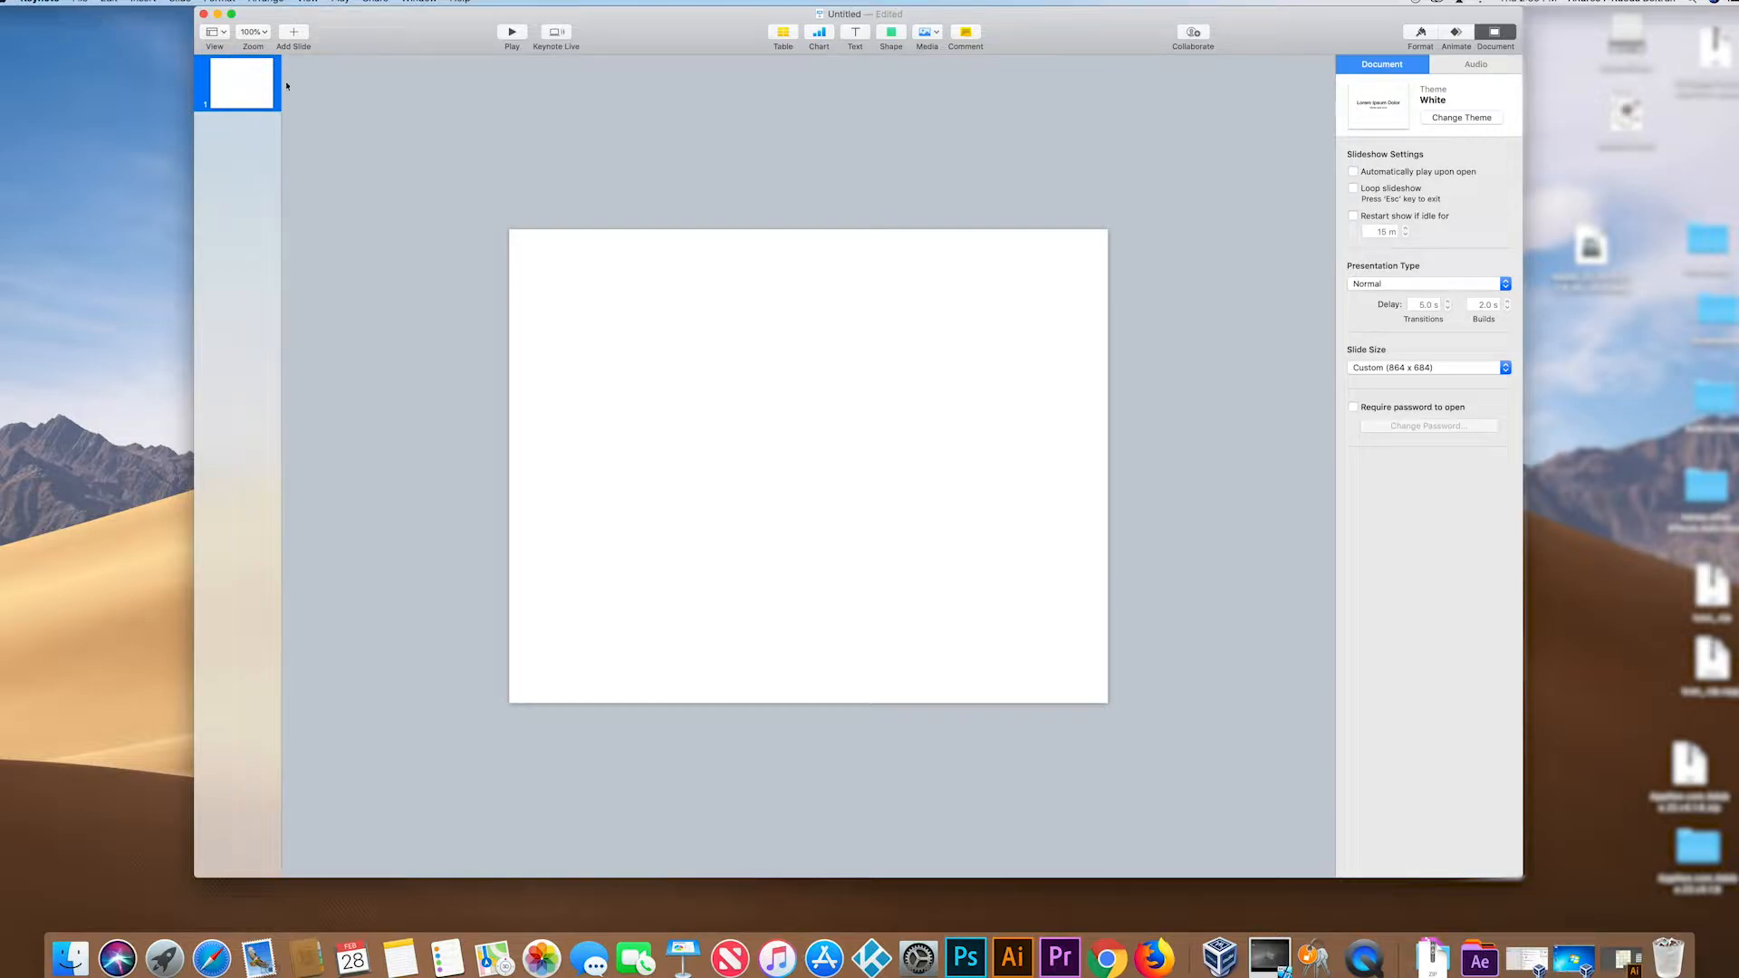
Step: Place Asset 159.png from the 150ppi folder on the first slide and enlarge it to cover the whole slide
drag(372, 53, 404, 135)
double_click(670, 84)
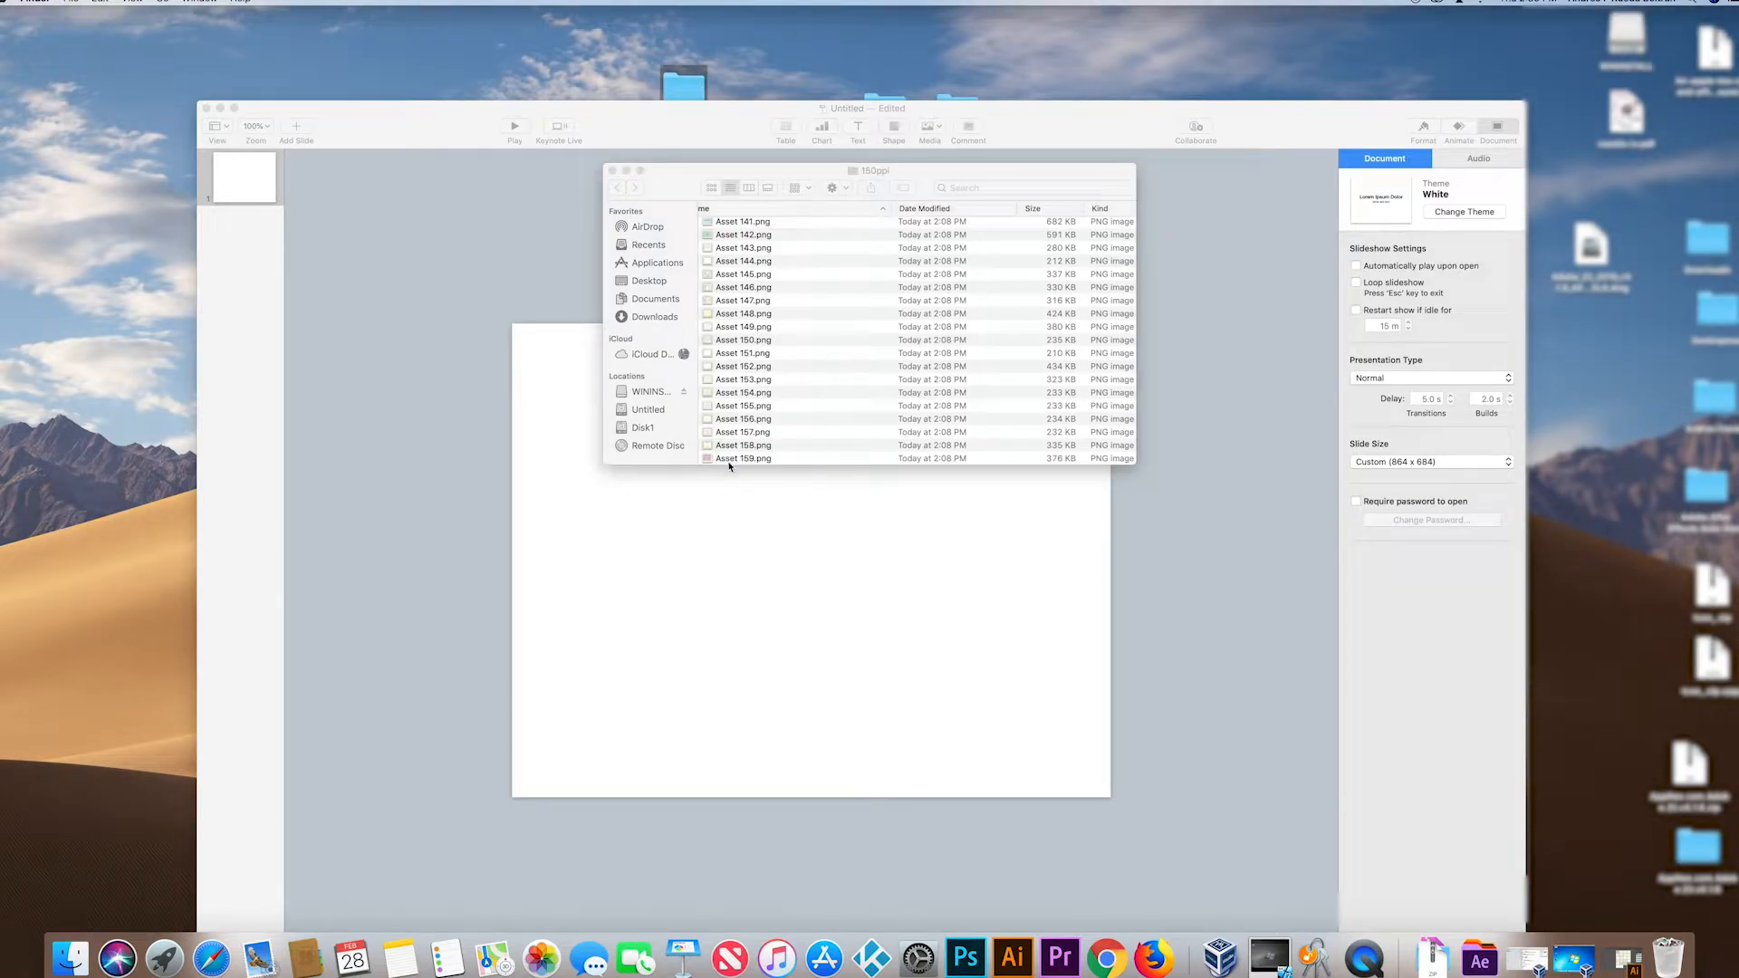
drag(729, 463, 923, 582)
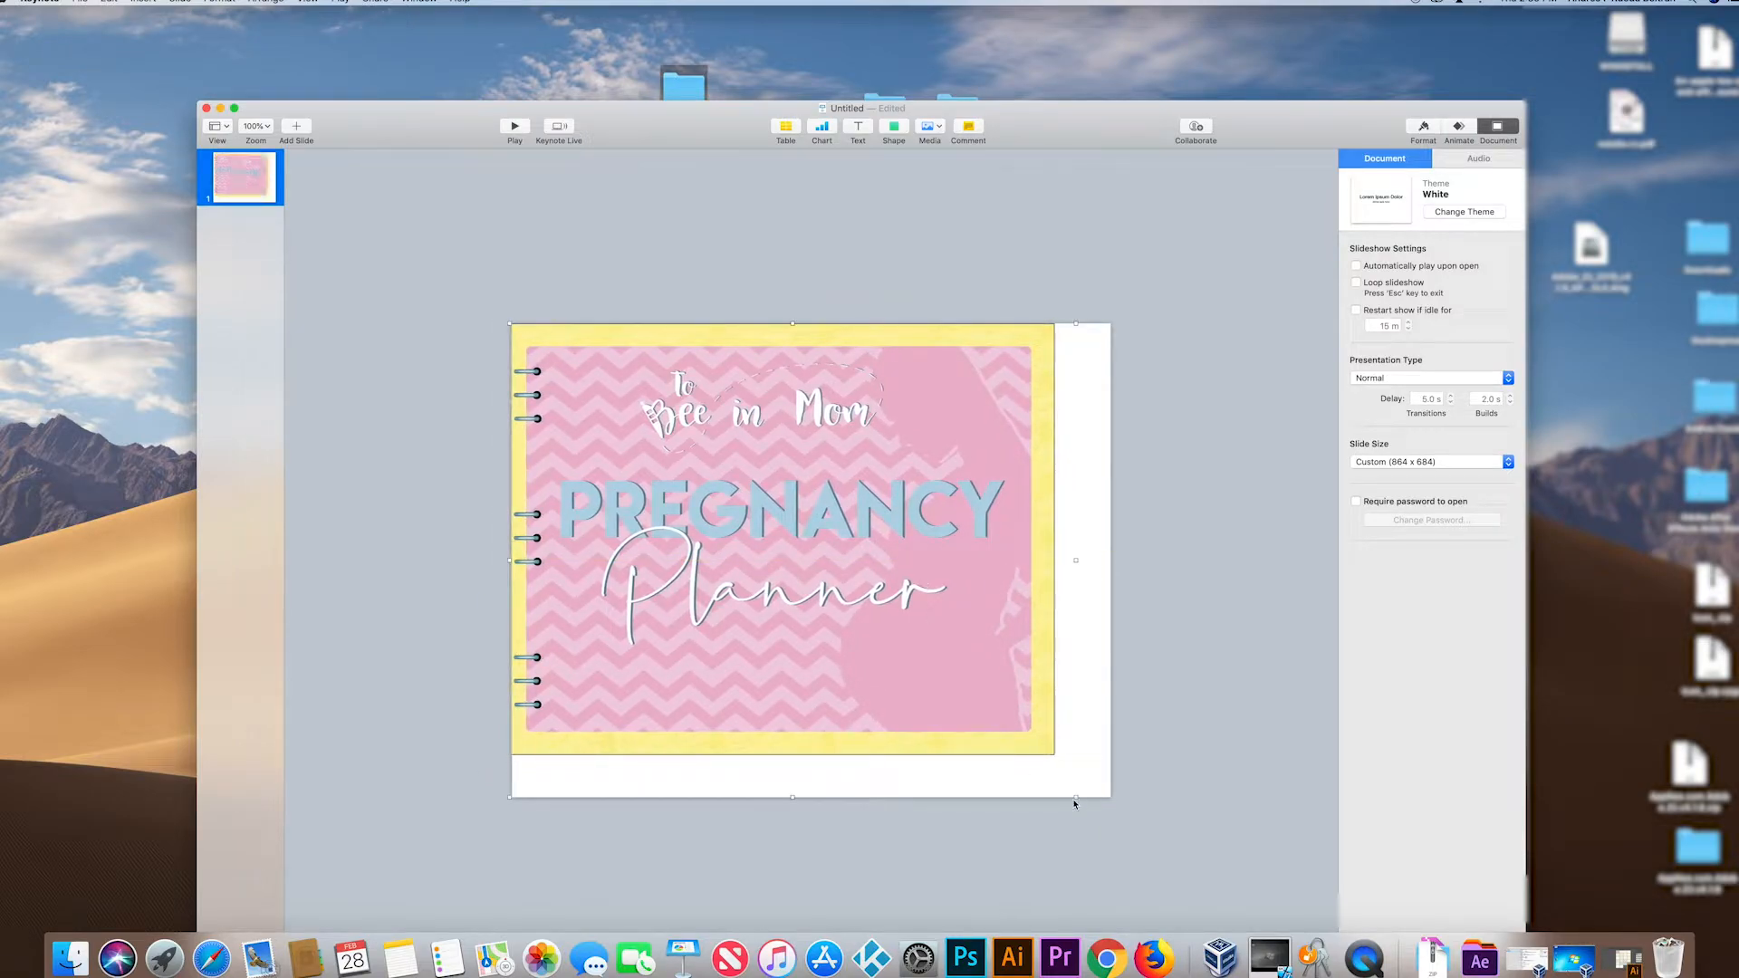
drag(1076, 801, 1138, 841)
click(1175, 773)
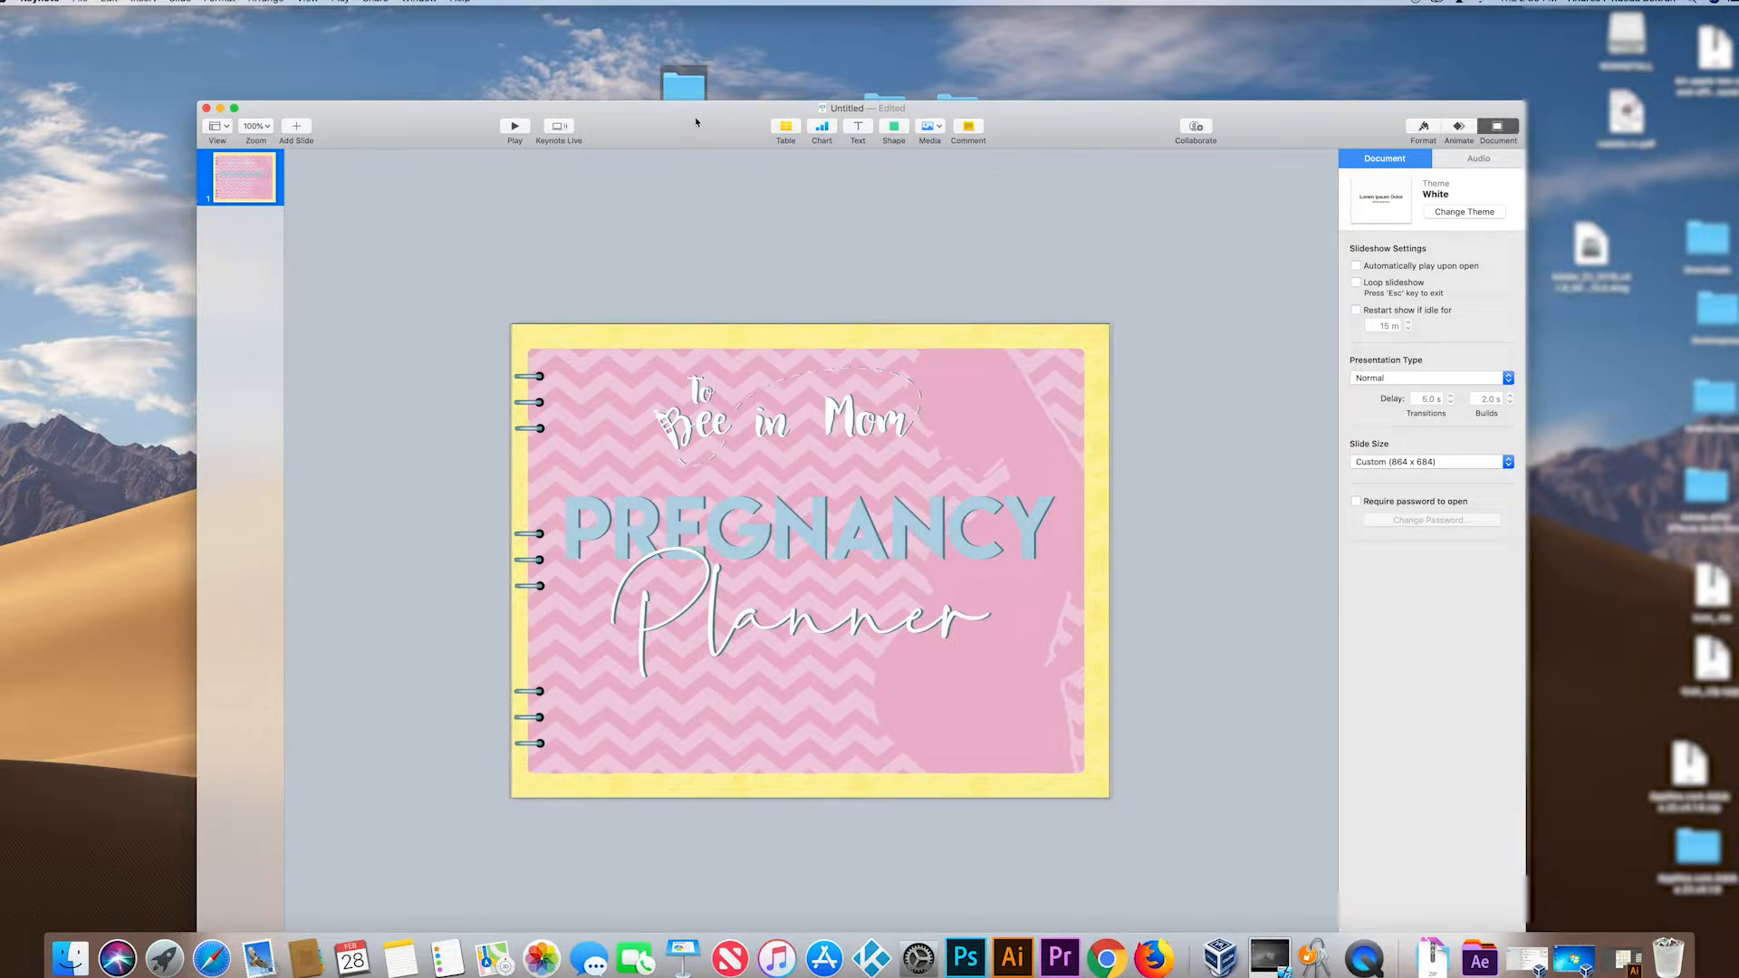
Step: Add a blank second slide and place Asset 158.png on it, aligned to fill the slide
click(294, 128)
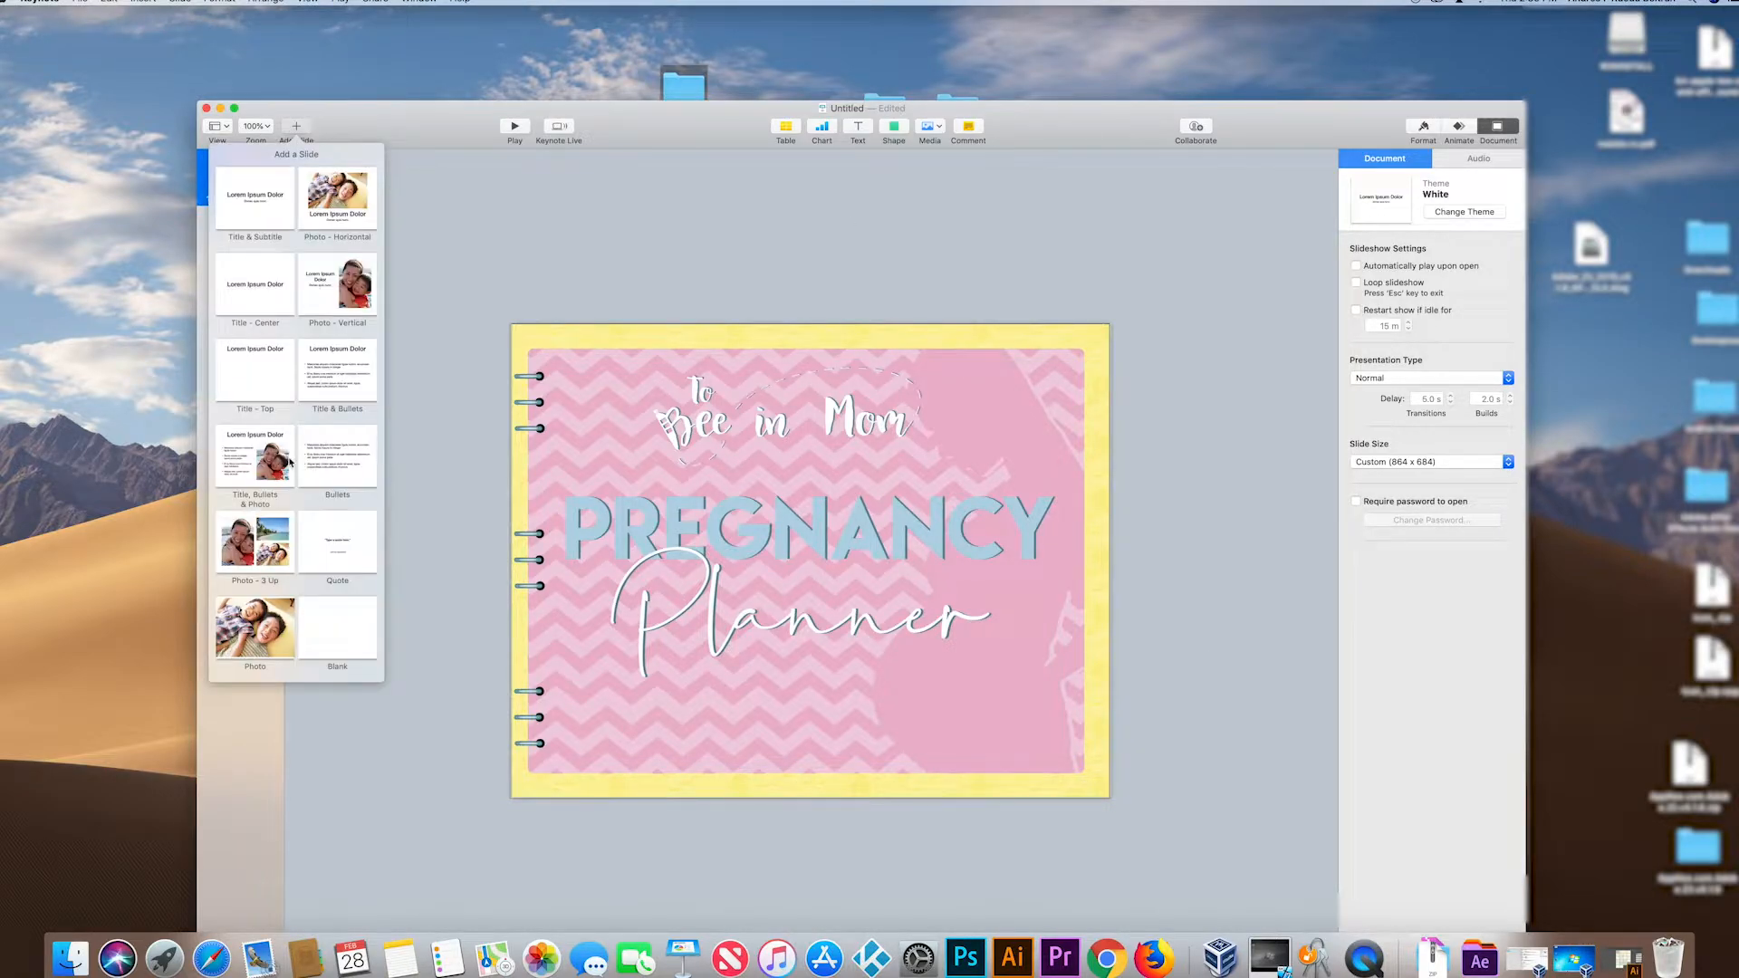
click(342, 639)
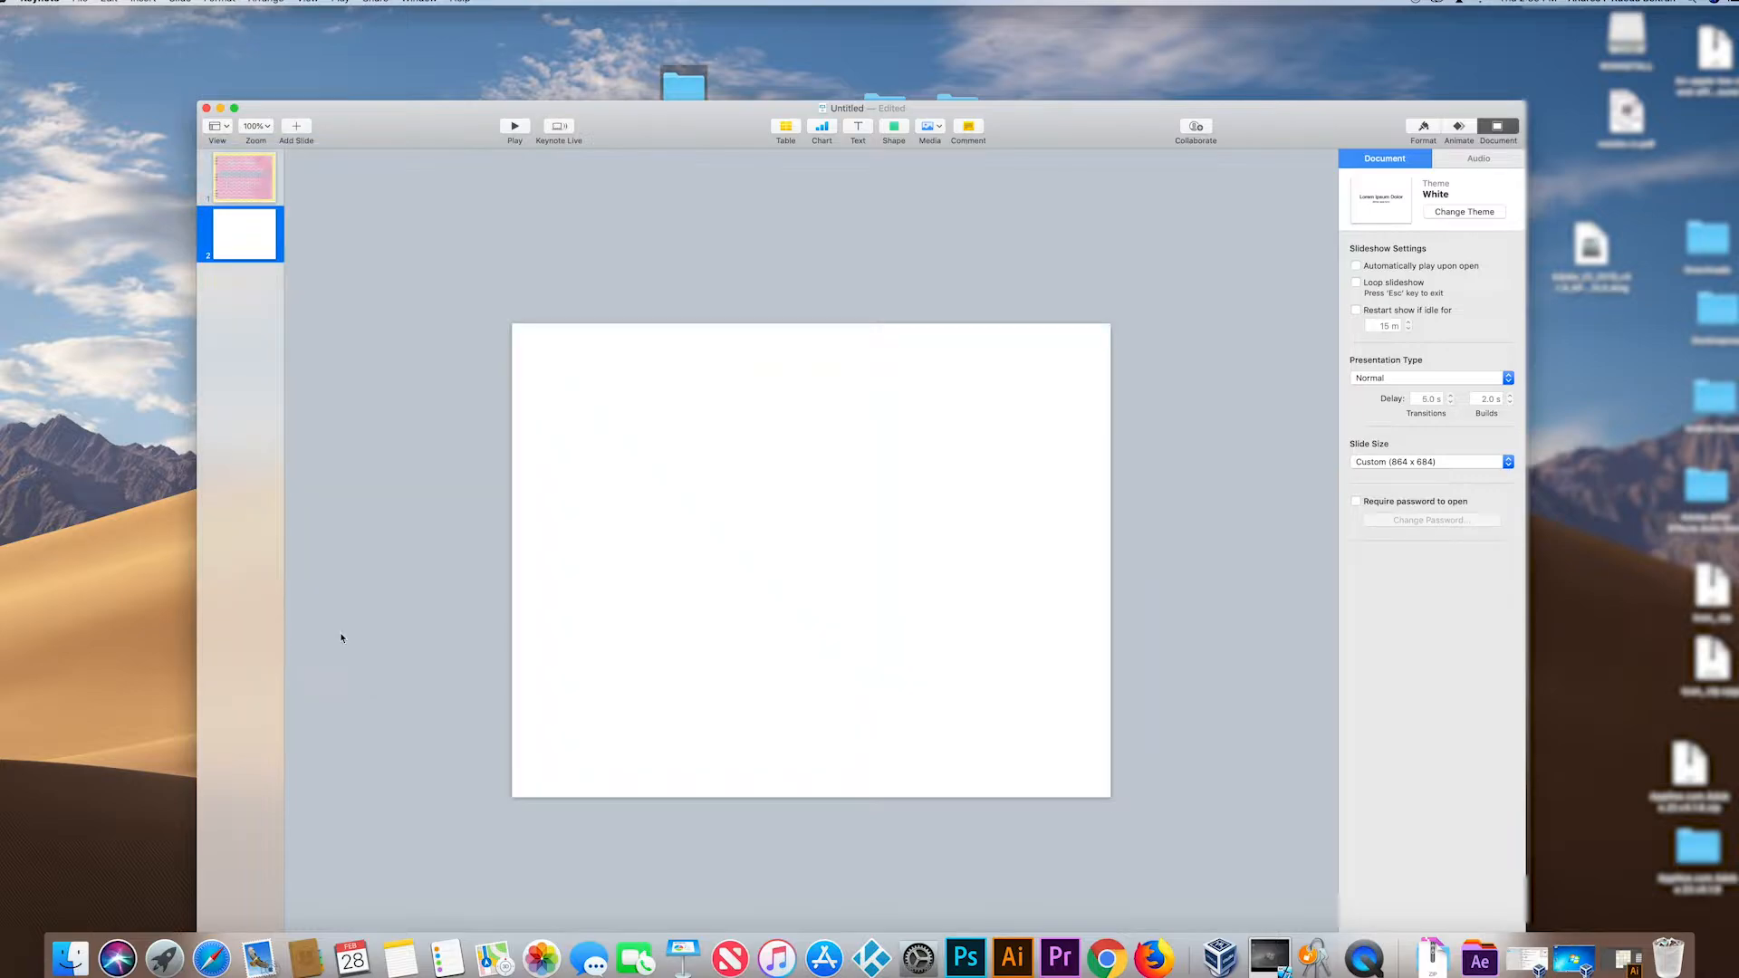
double_click(690, 91)
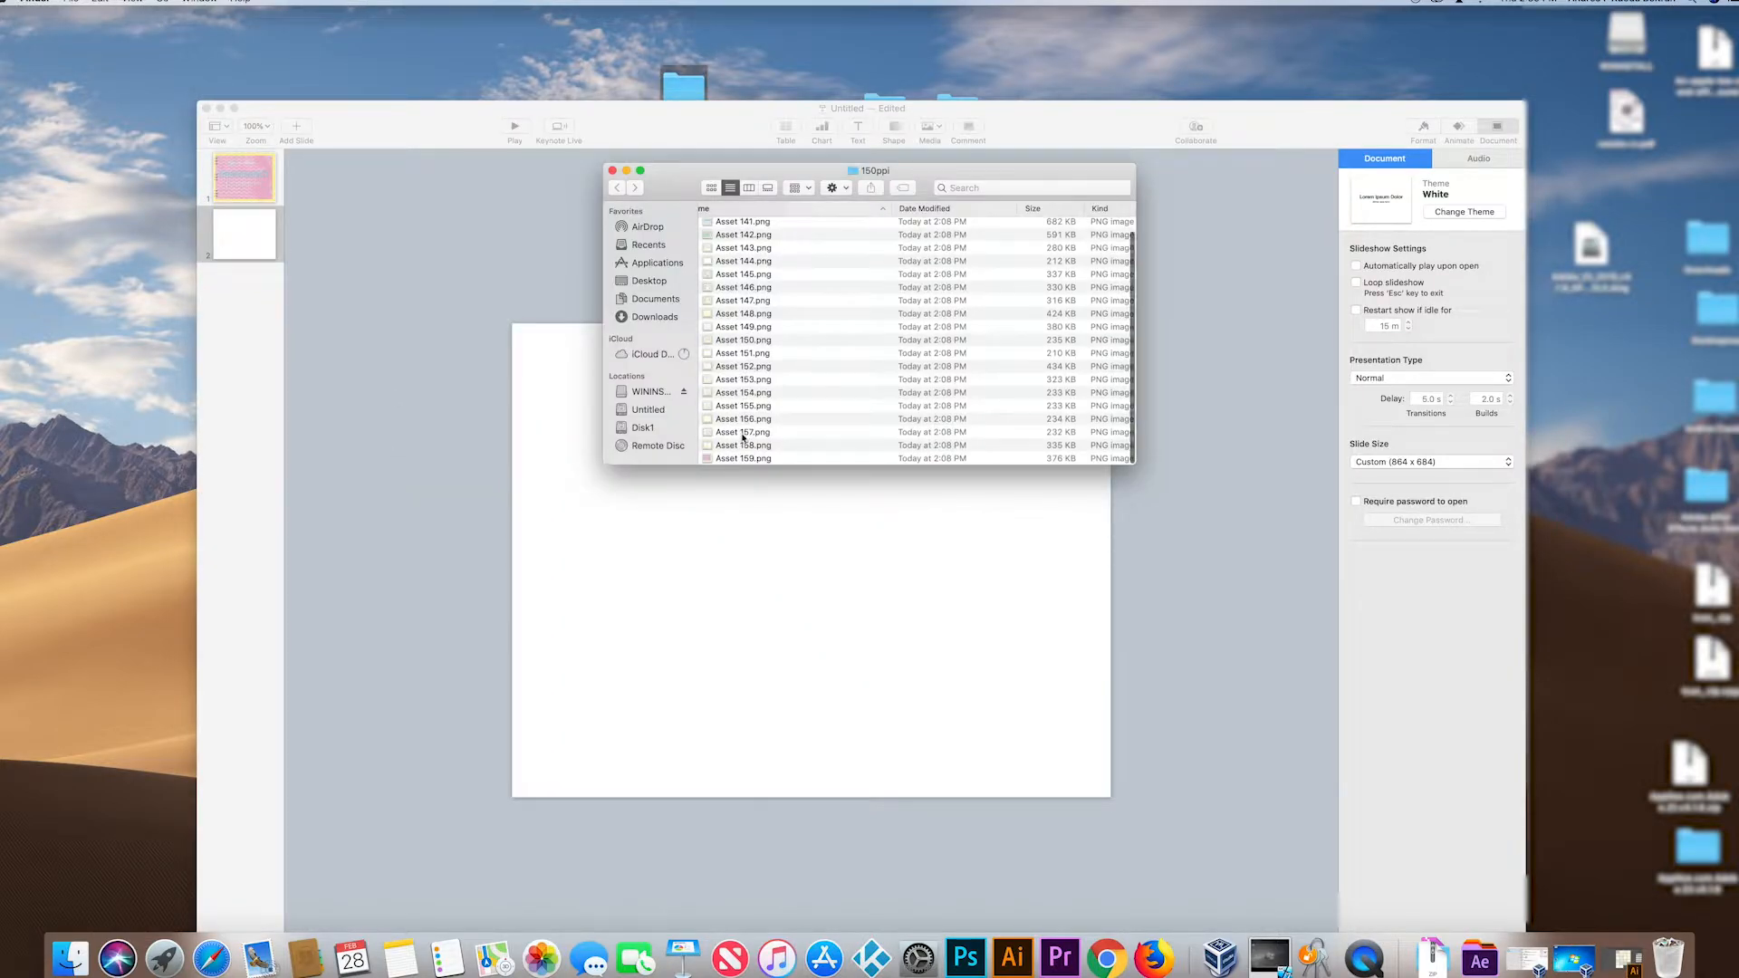
drag(731, 450, 743, 623)
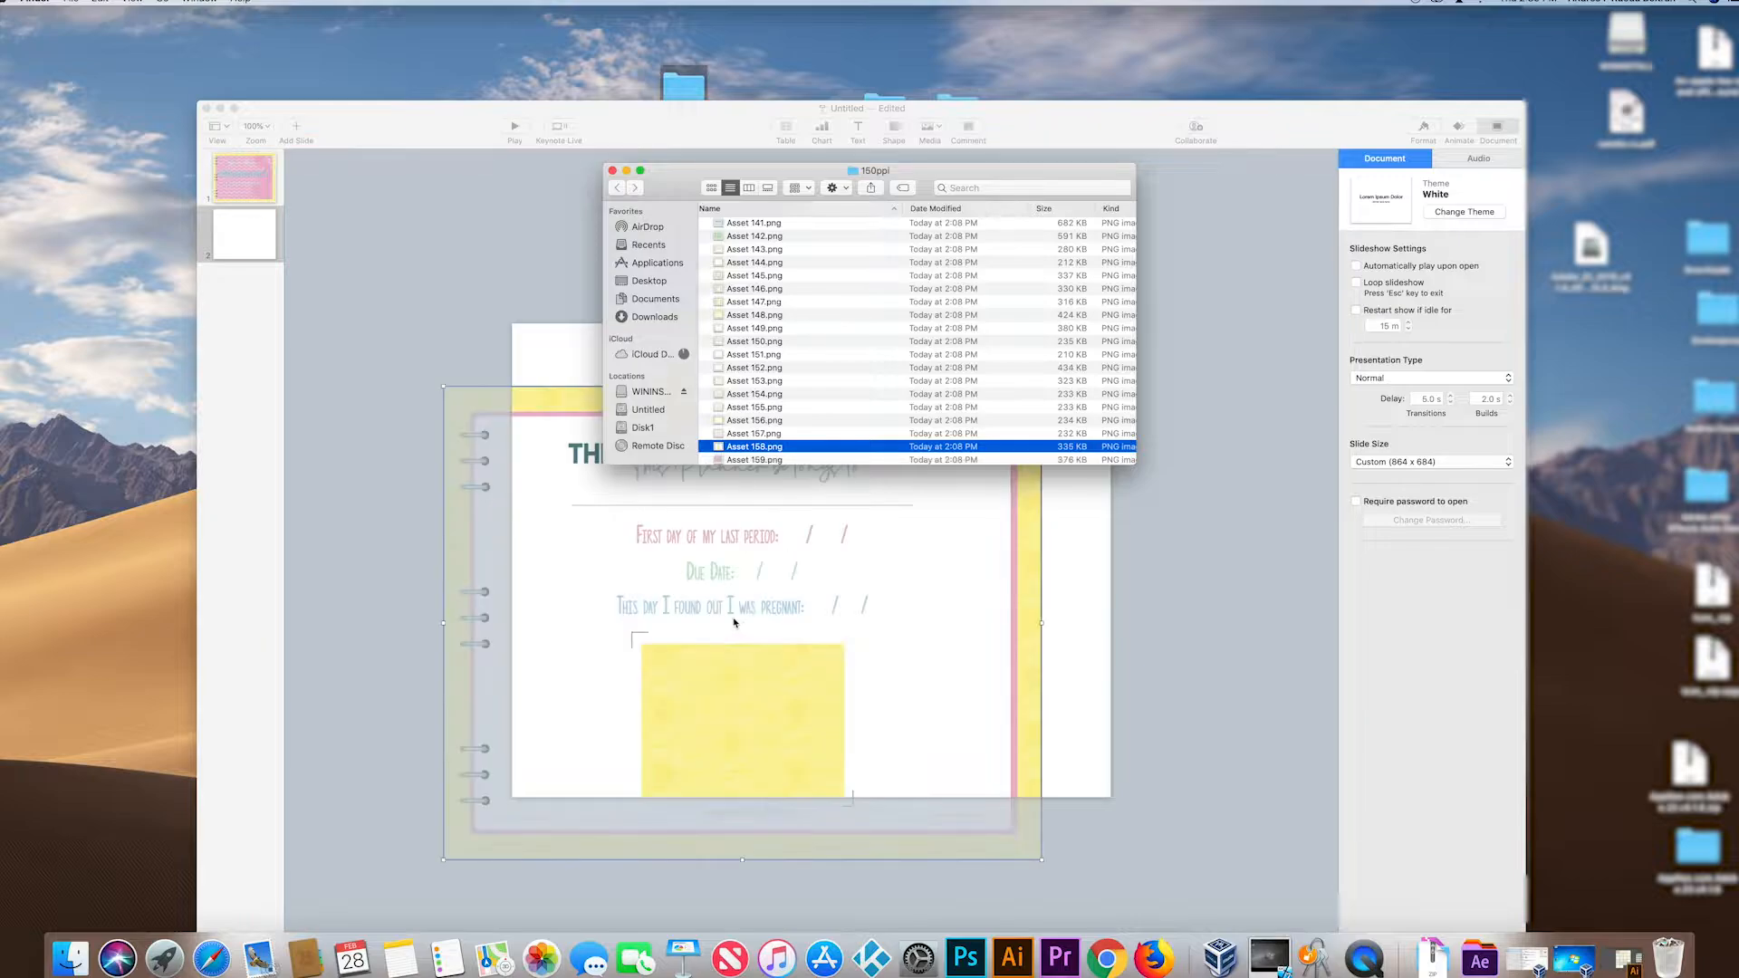
drag(817, 549, 893, 486)
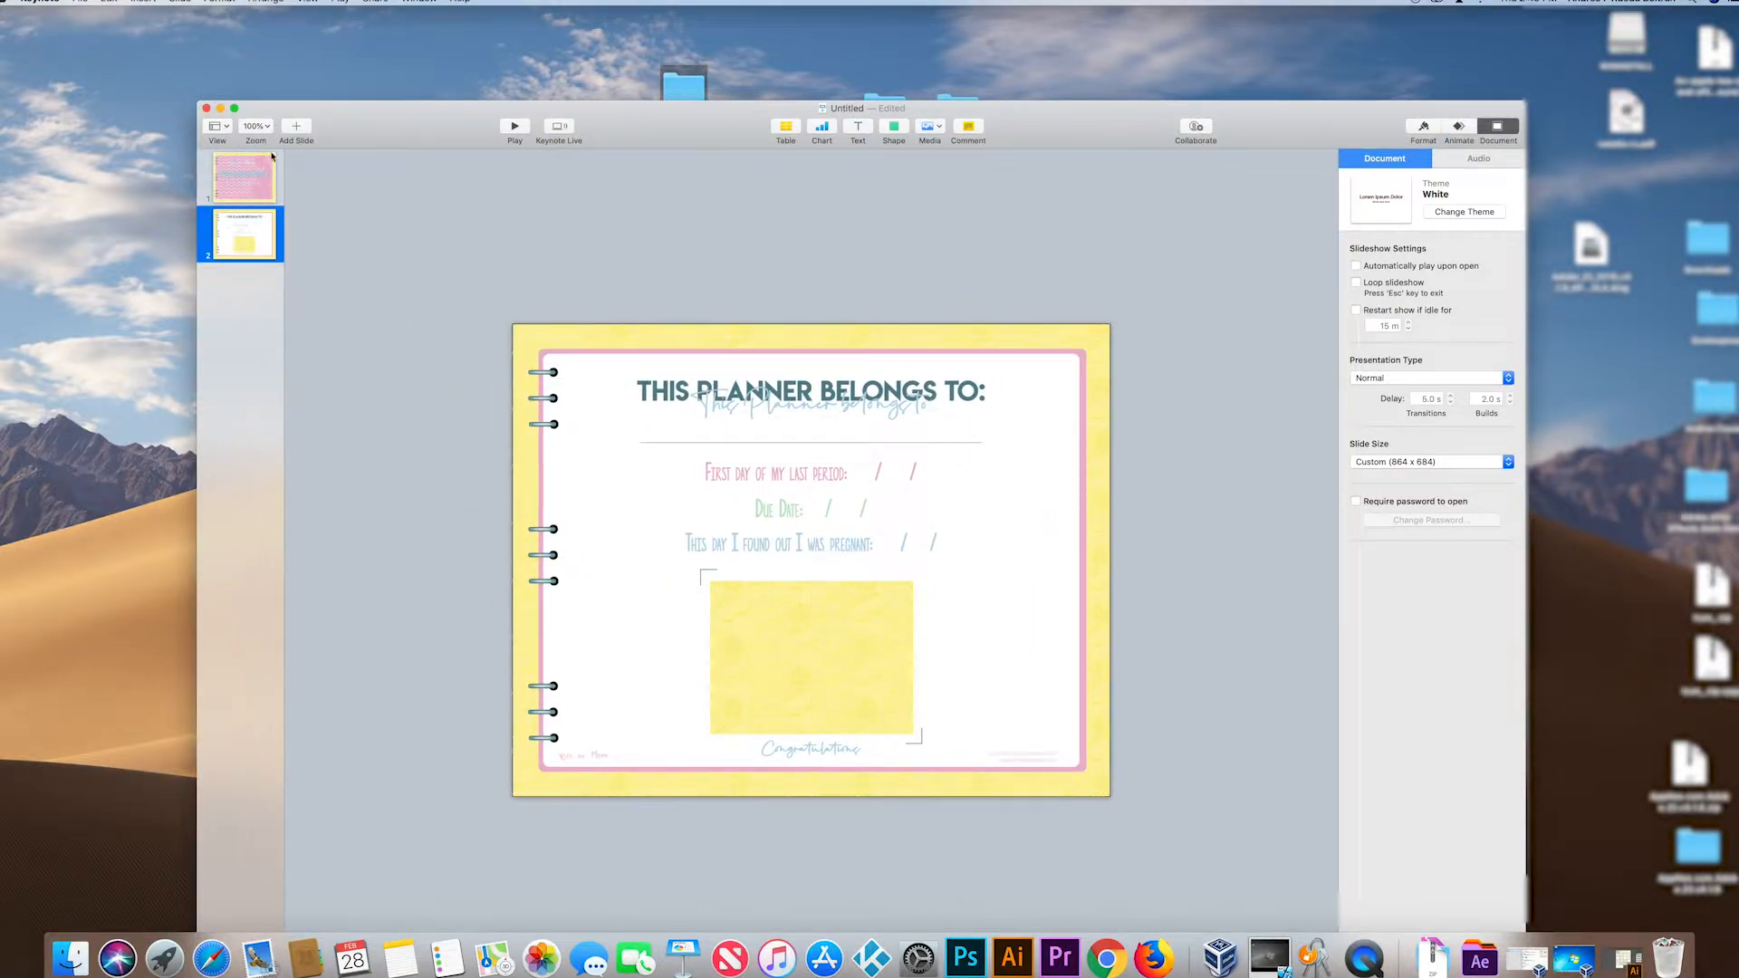
Step: Add a blank third slide and place Asset 157.png on it, aligned to the slide edges
click(301, 129)
click(339, 629)
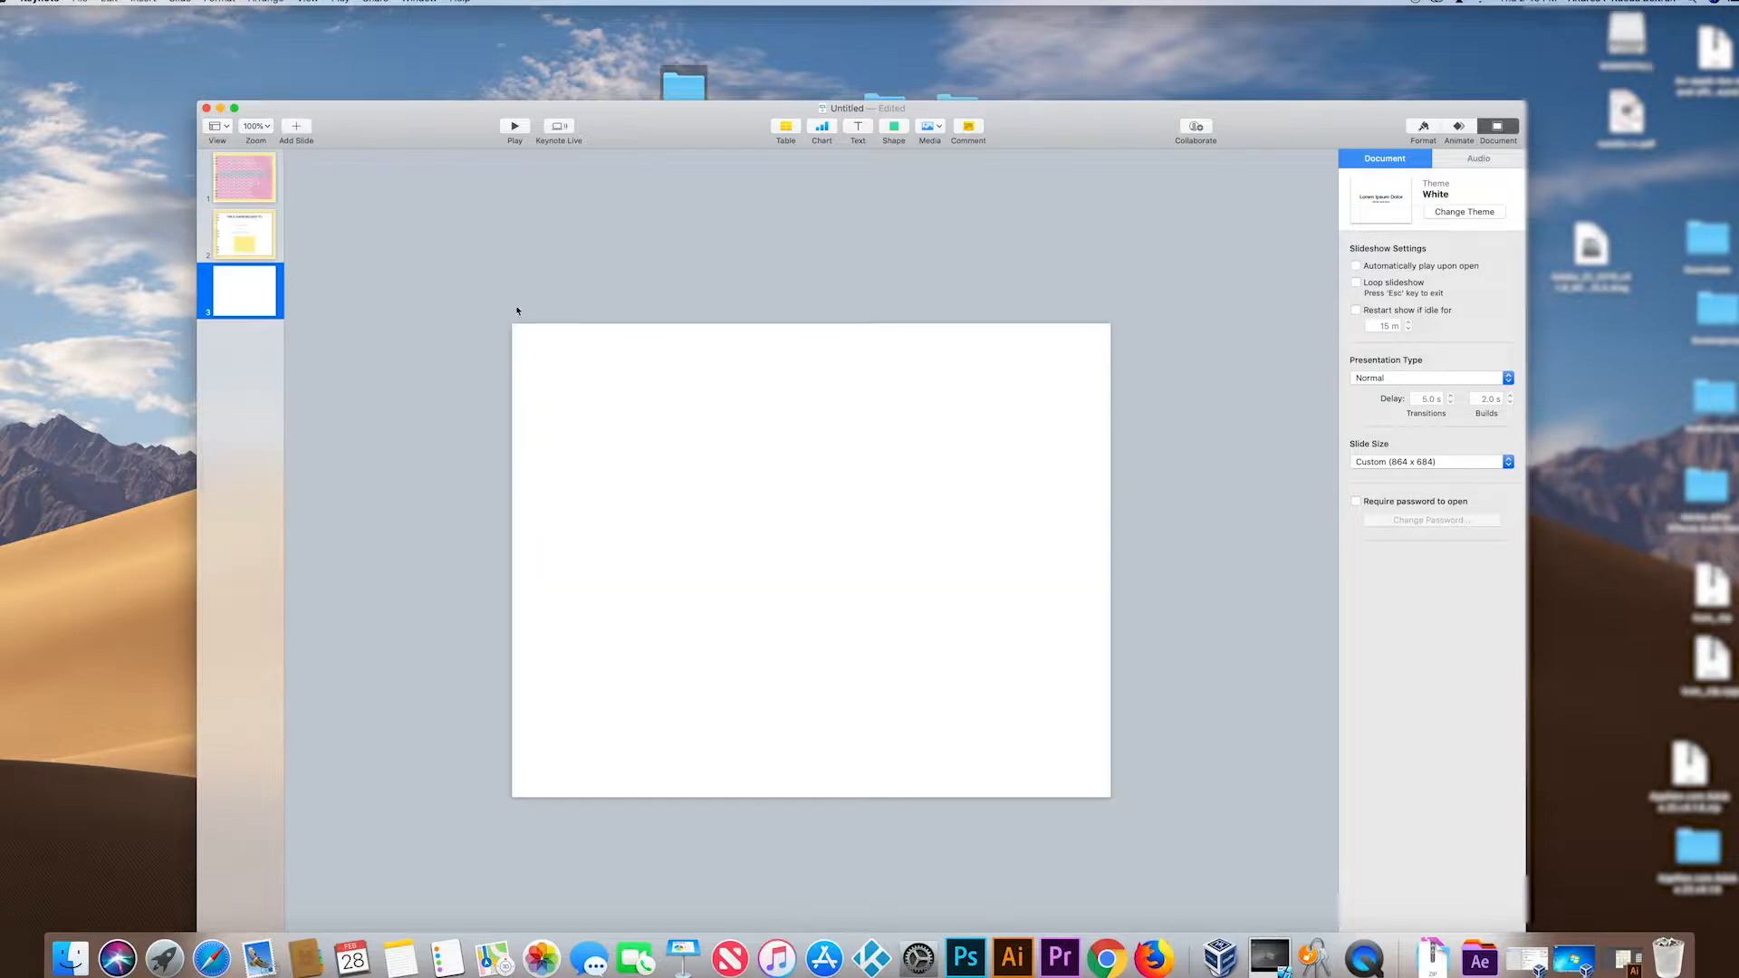
double_click(686, 89)
drag(770, 271, 769, 550)
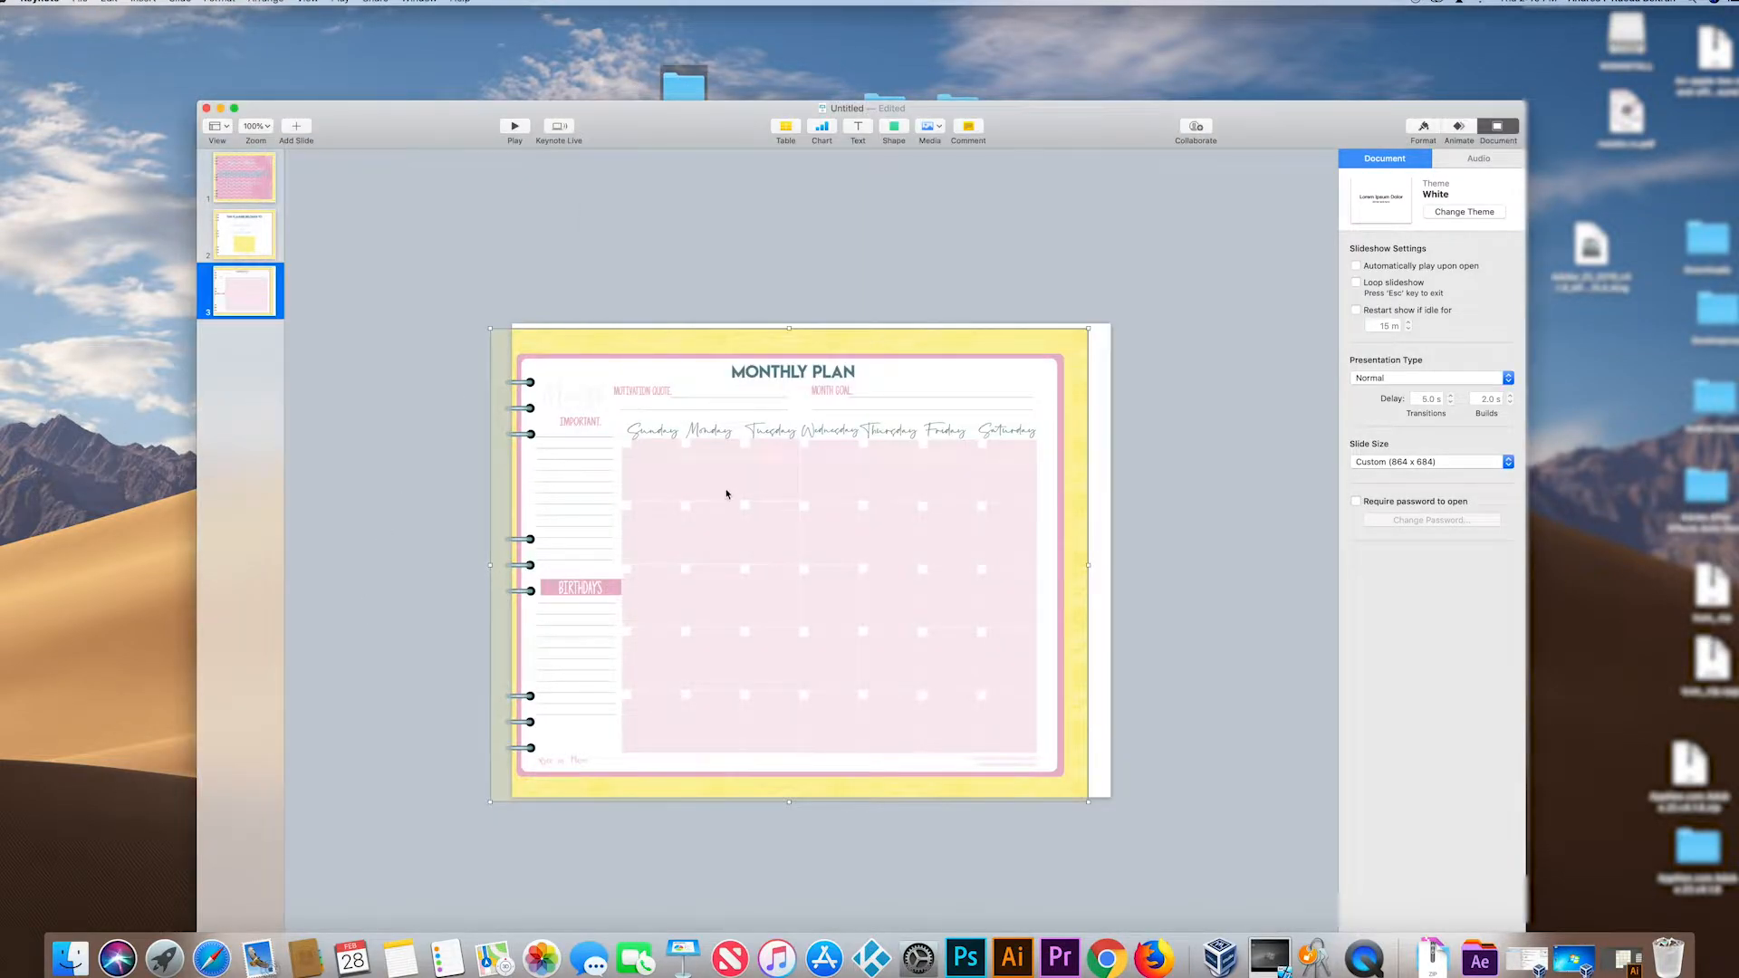
mouse_move(726, 493)
mouse_down()
mouse_move(760, 486)
mouse_move(742, 485)
mouse_up()
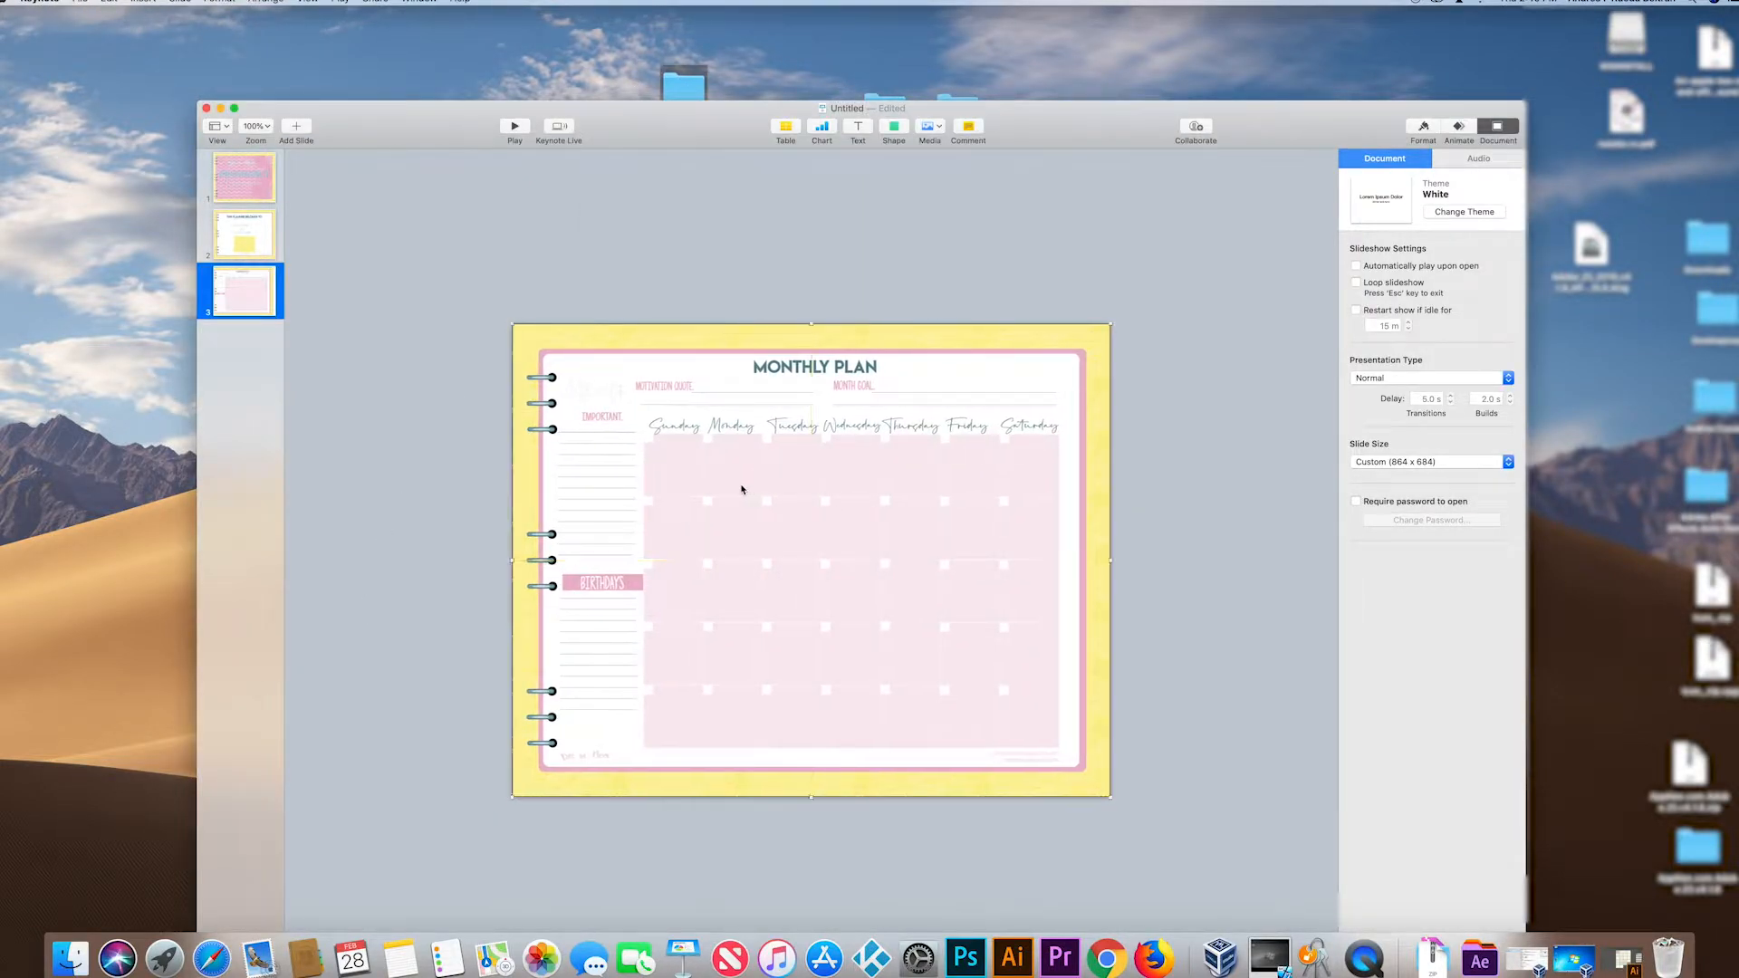
Step: Try inserting a blank slide with Asset 155.png after the second slide, and delete that slide
click(240, 234)
click(305, 138)
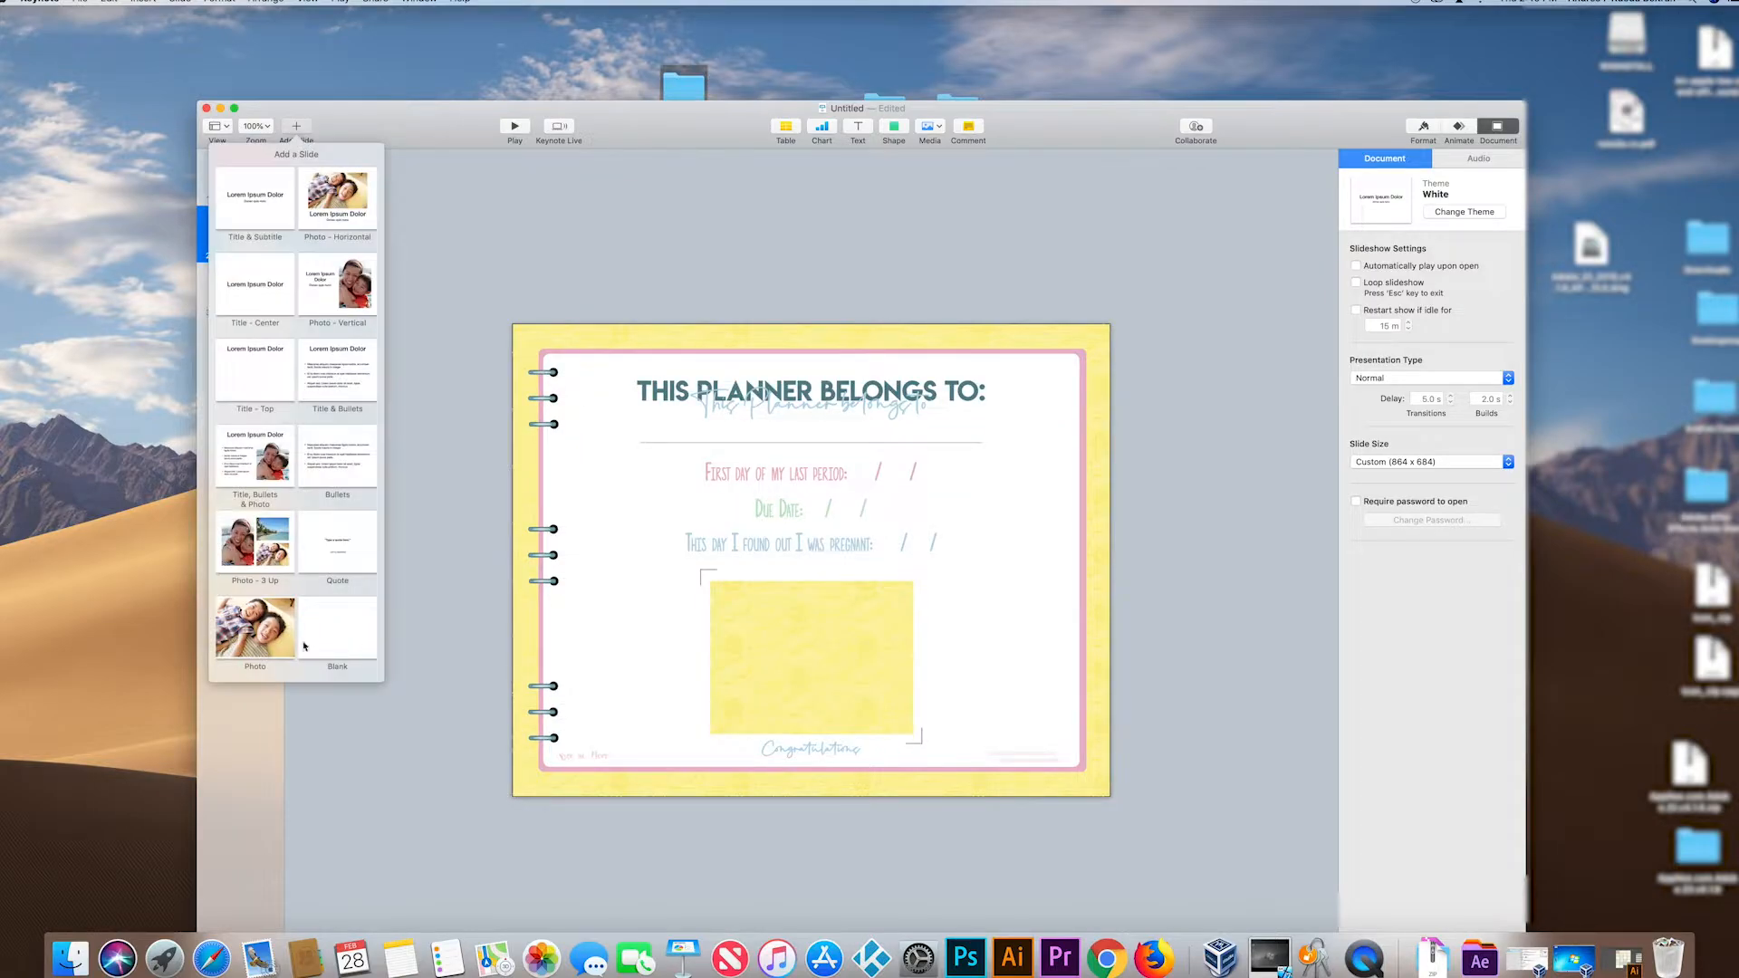
click(350, 637)
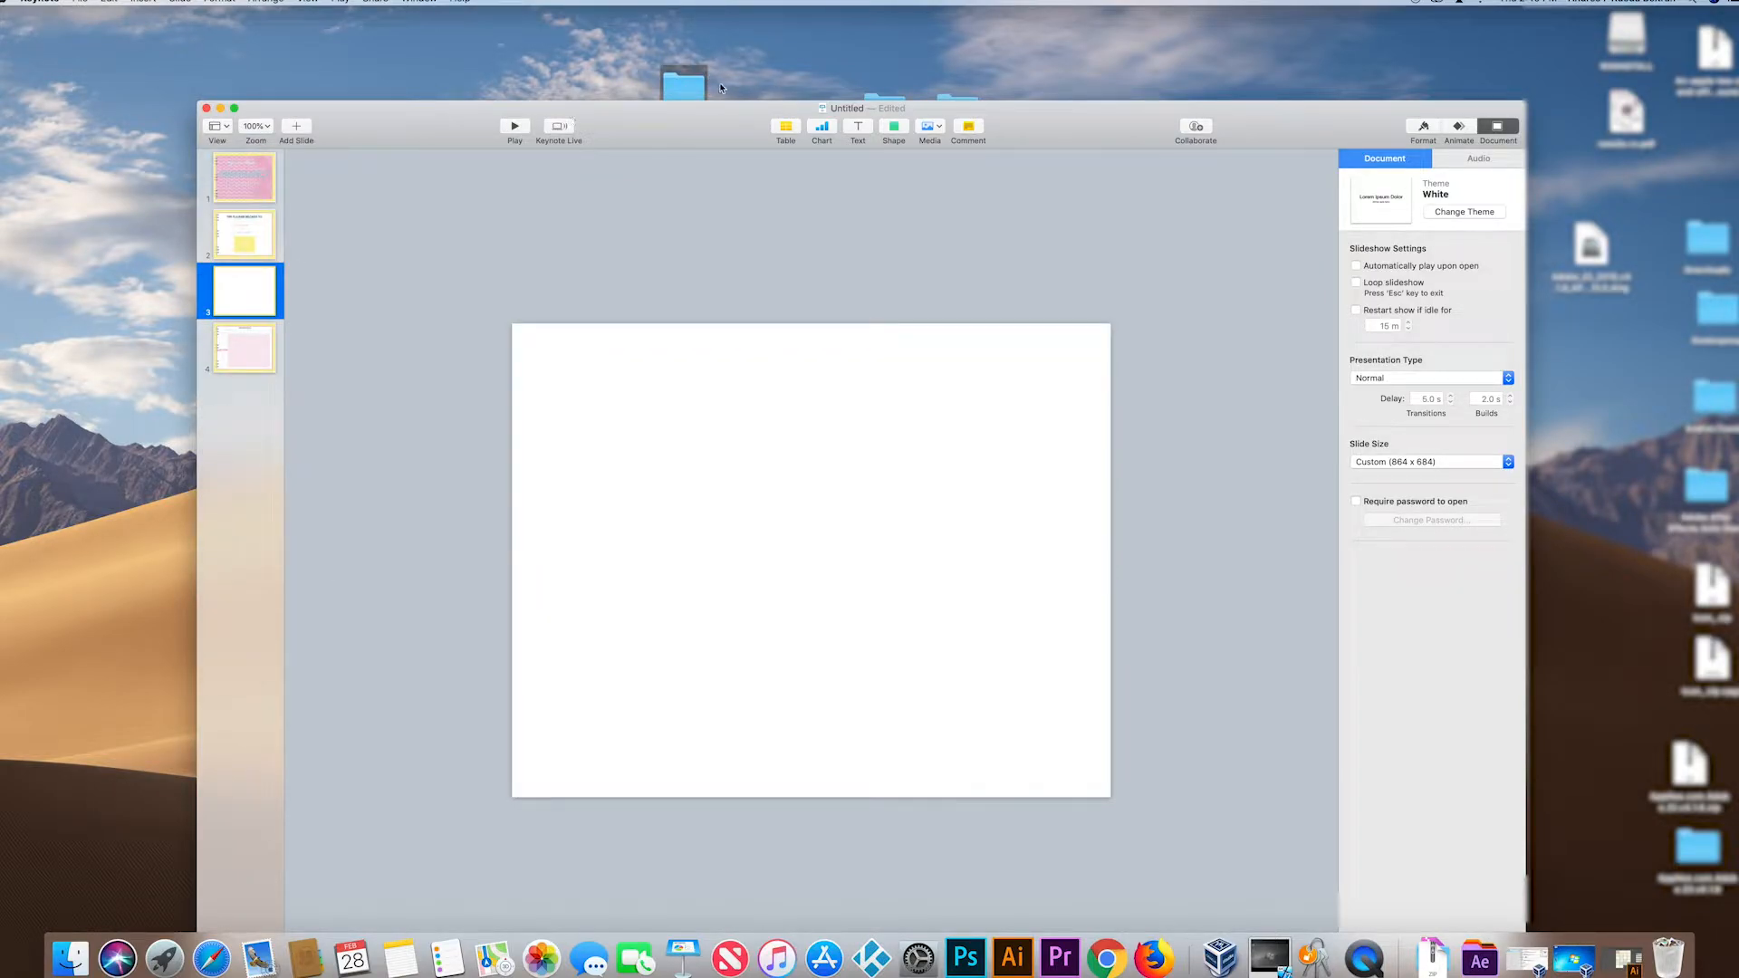
click(687, 87)
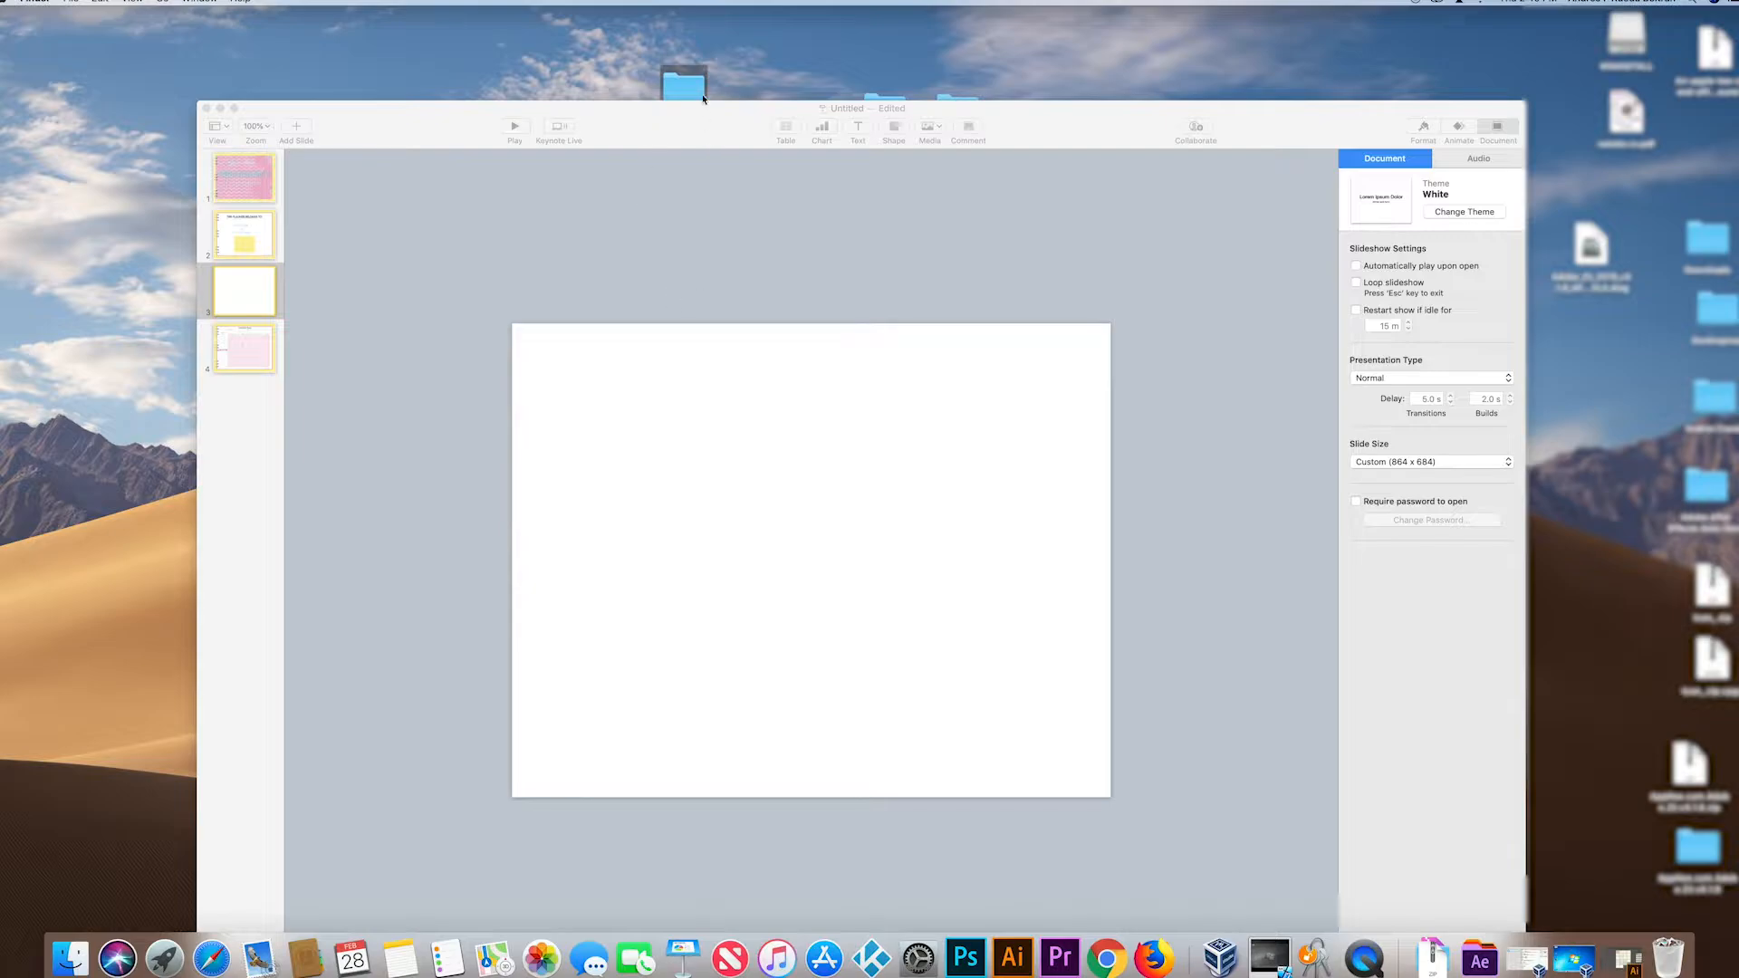
double_click(697, 84)
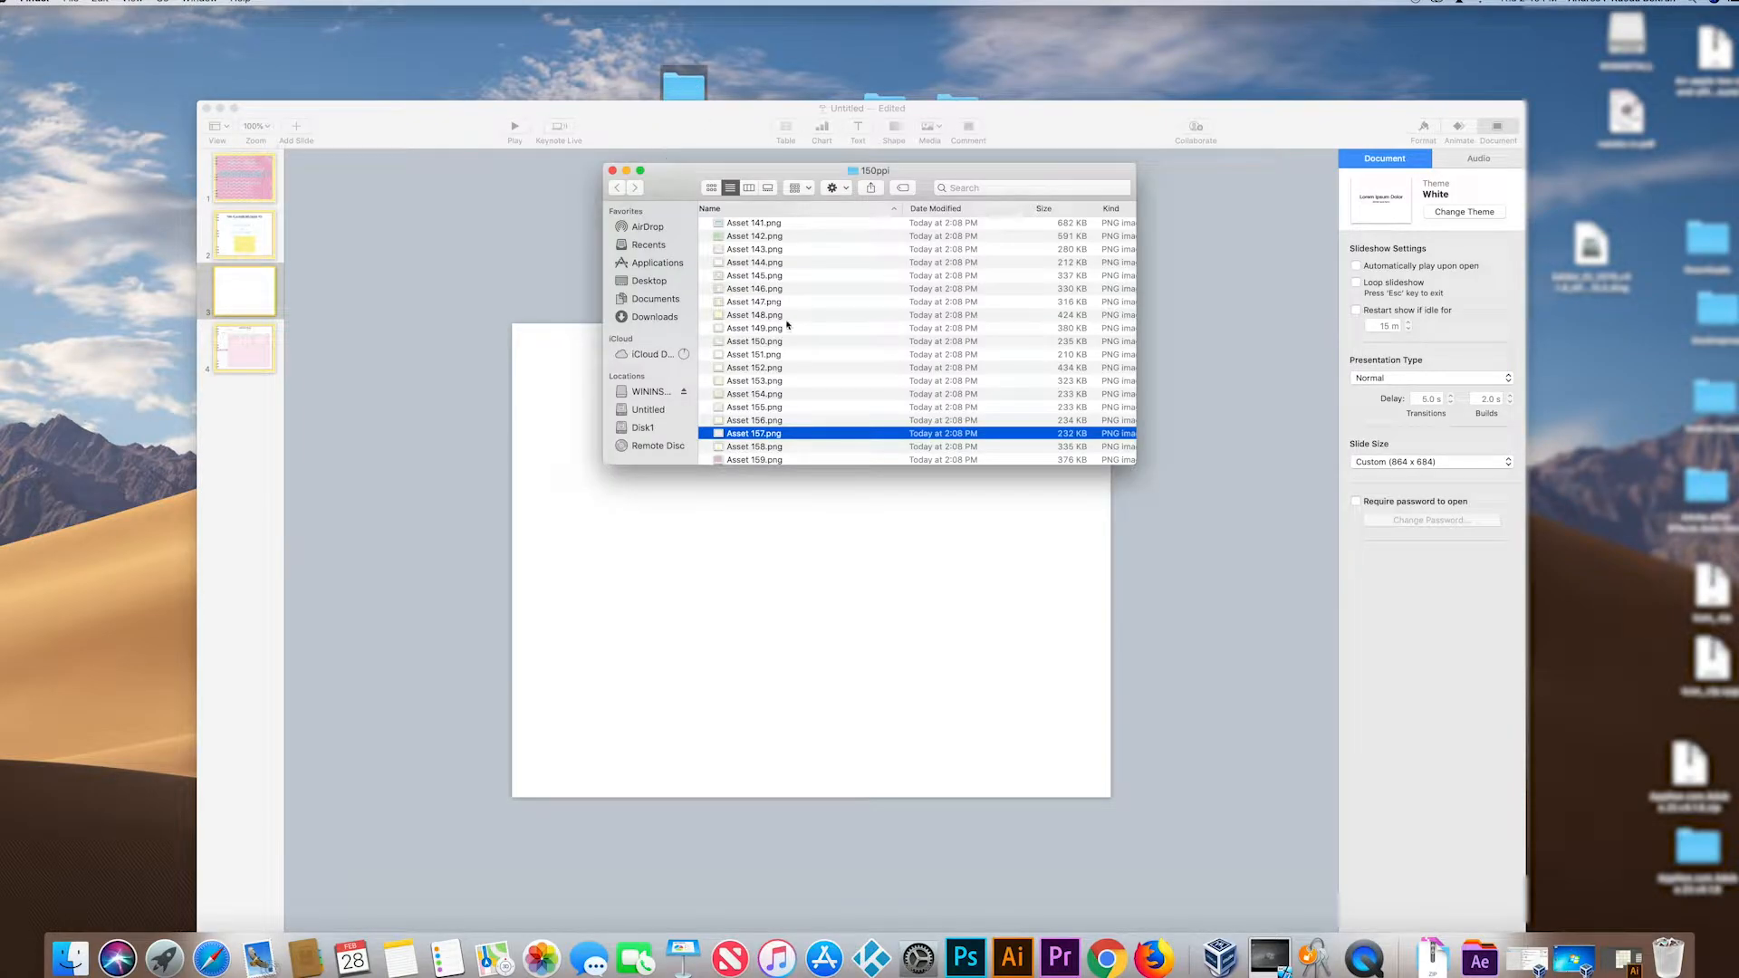
click(743, 421)
click(725, 408)
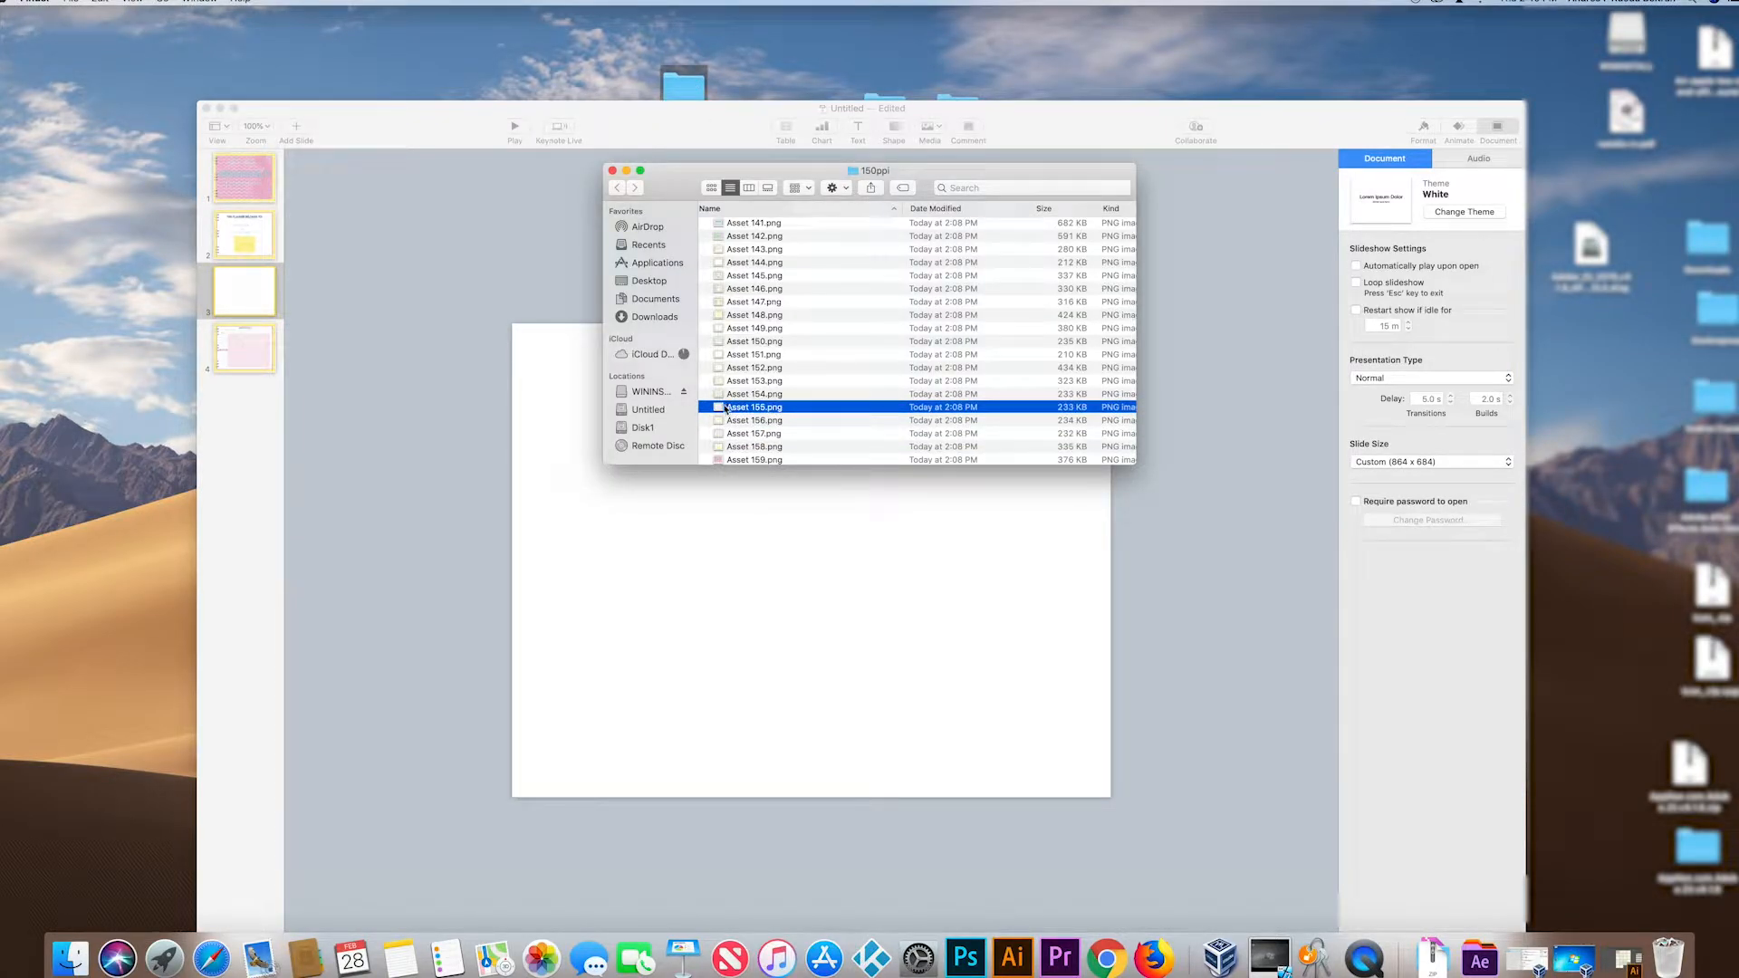
drag(726, 408, 737, 574)
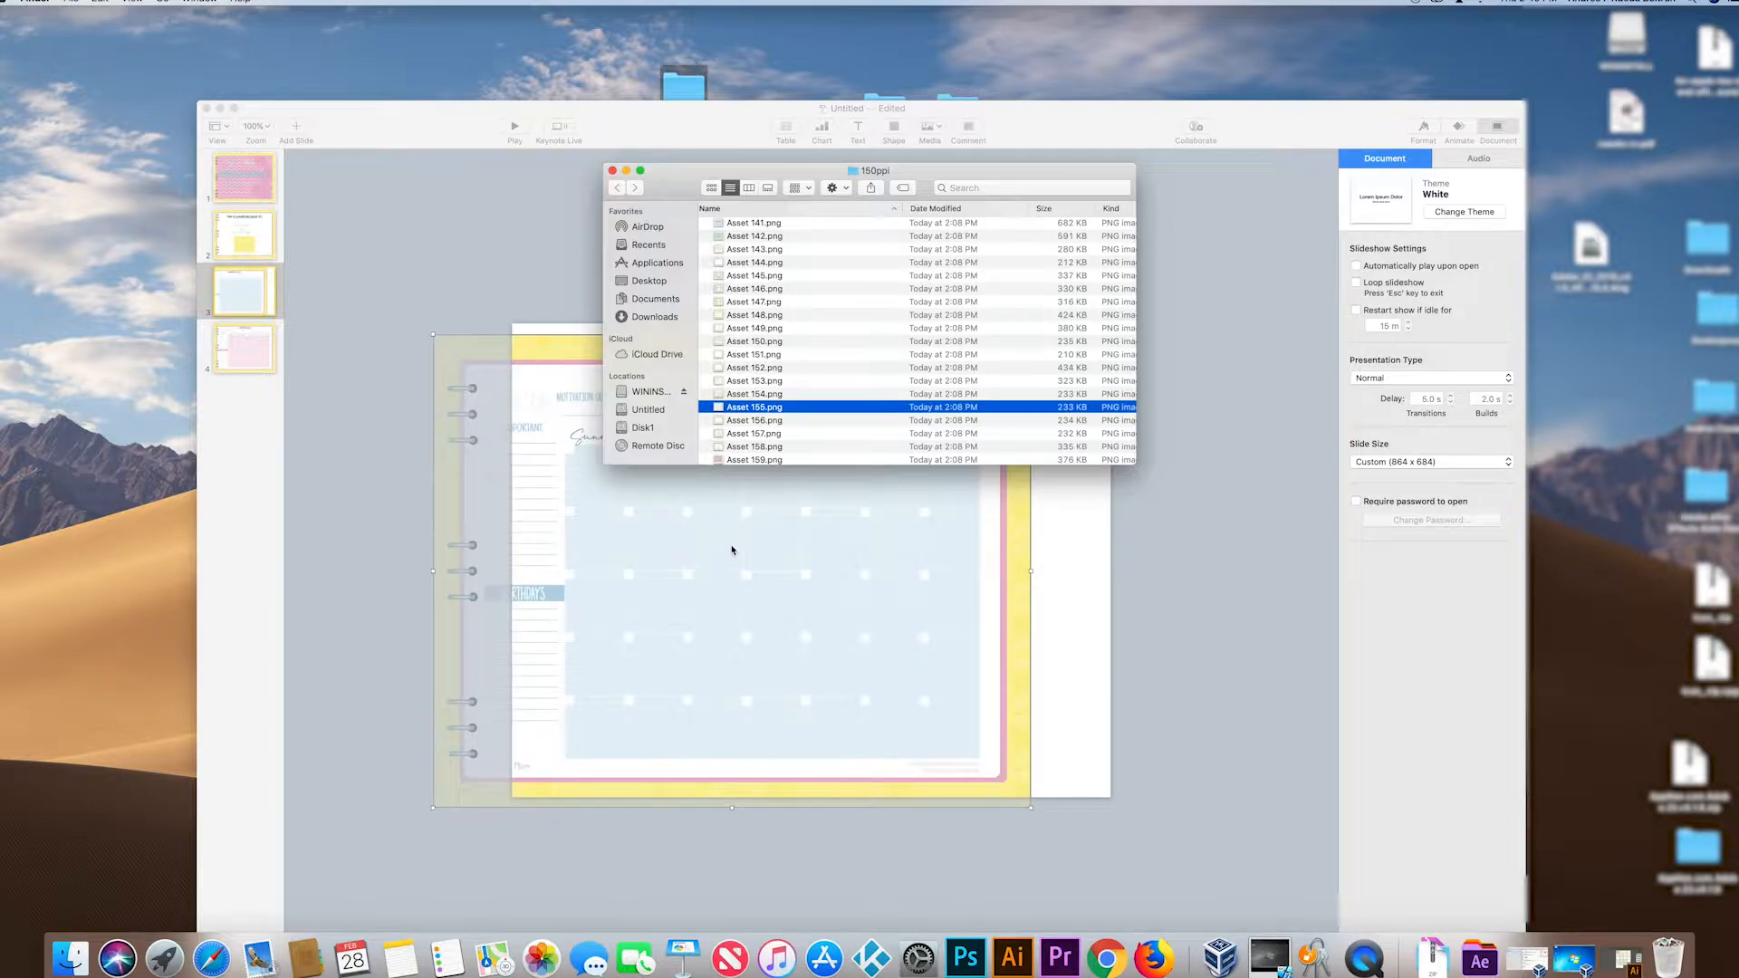
click(731, 550)
key(BackSpace)
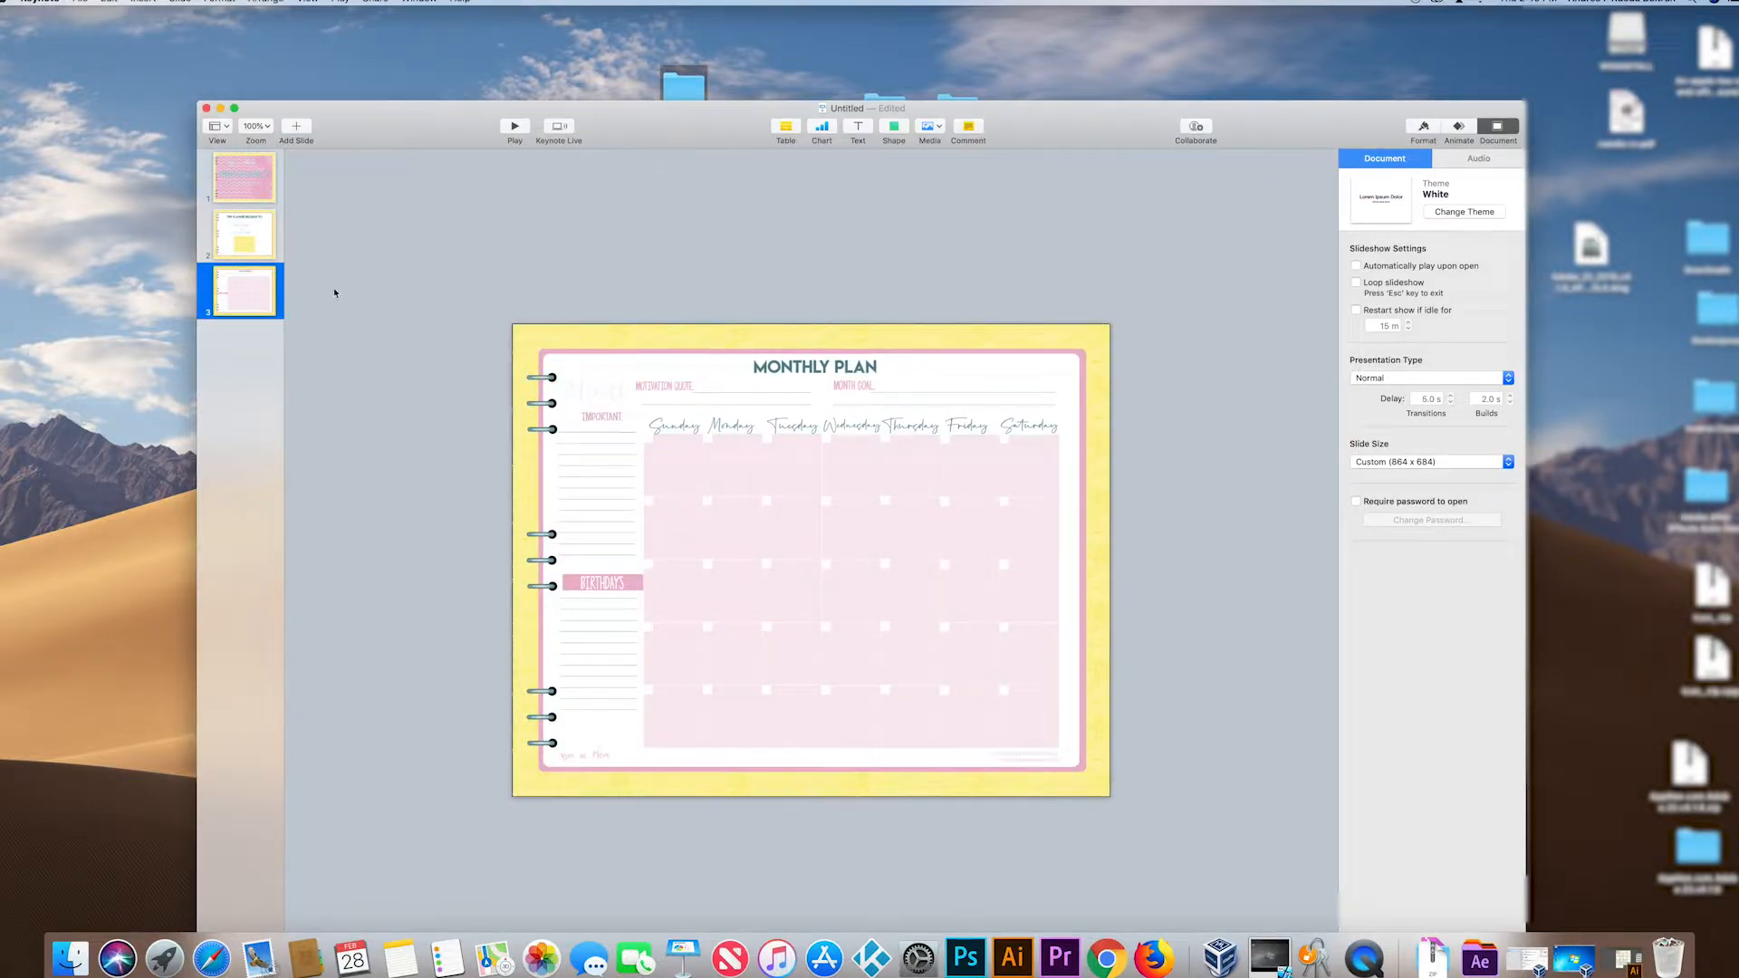
Step: Open the 150ppi folder and browse its Asset PNG files for the next planner page
click(684, 94)
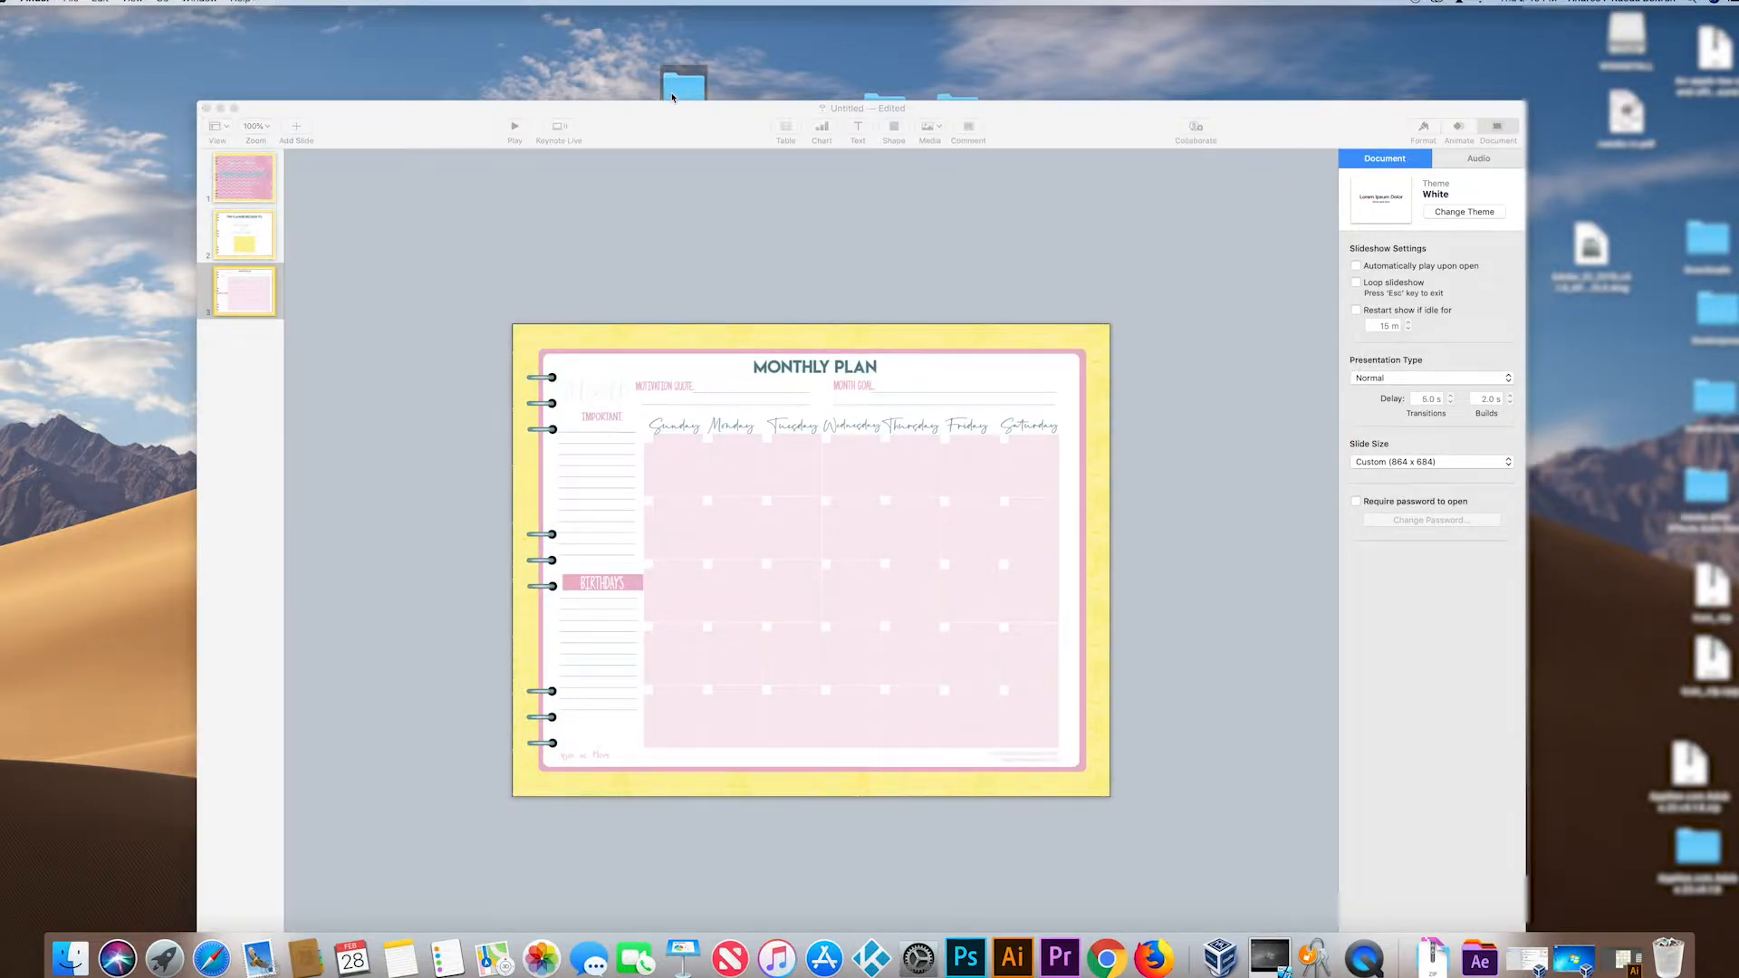
double_click(672, 95)
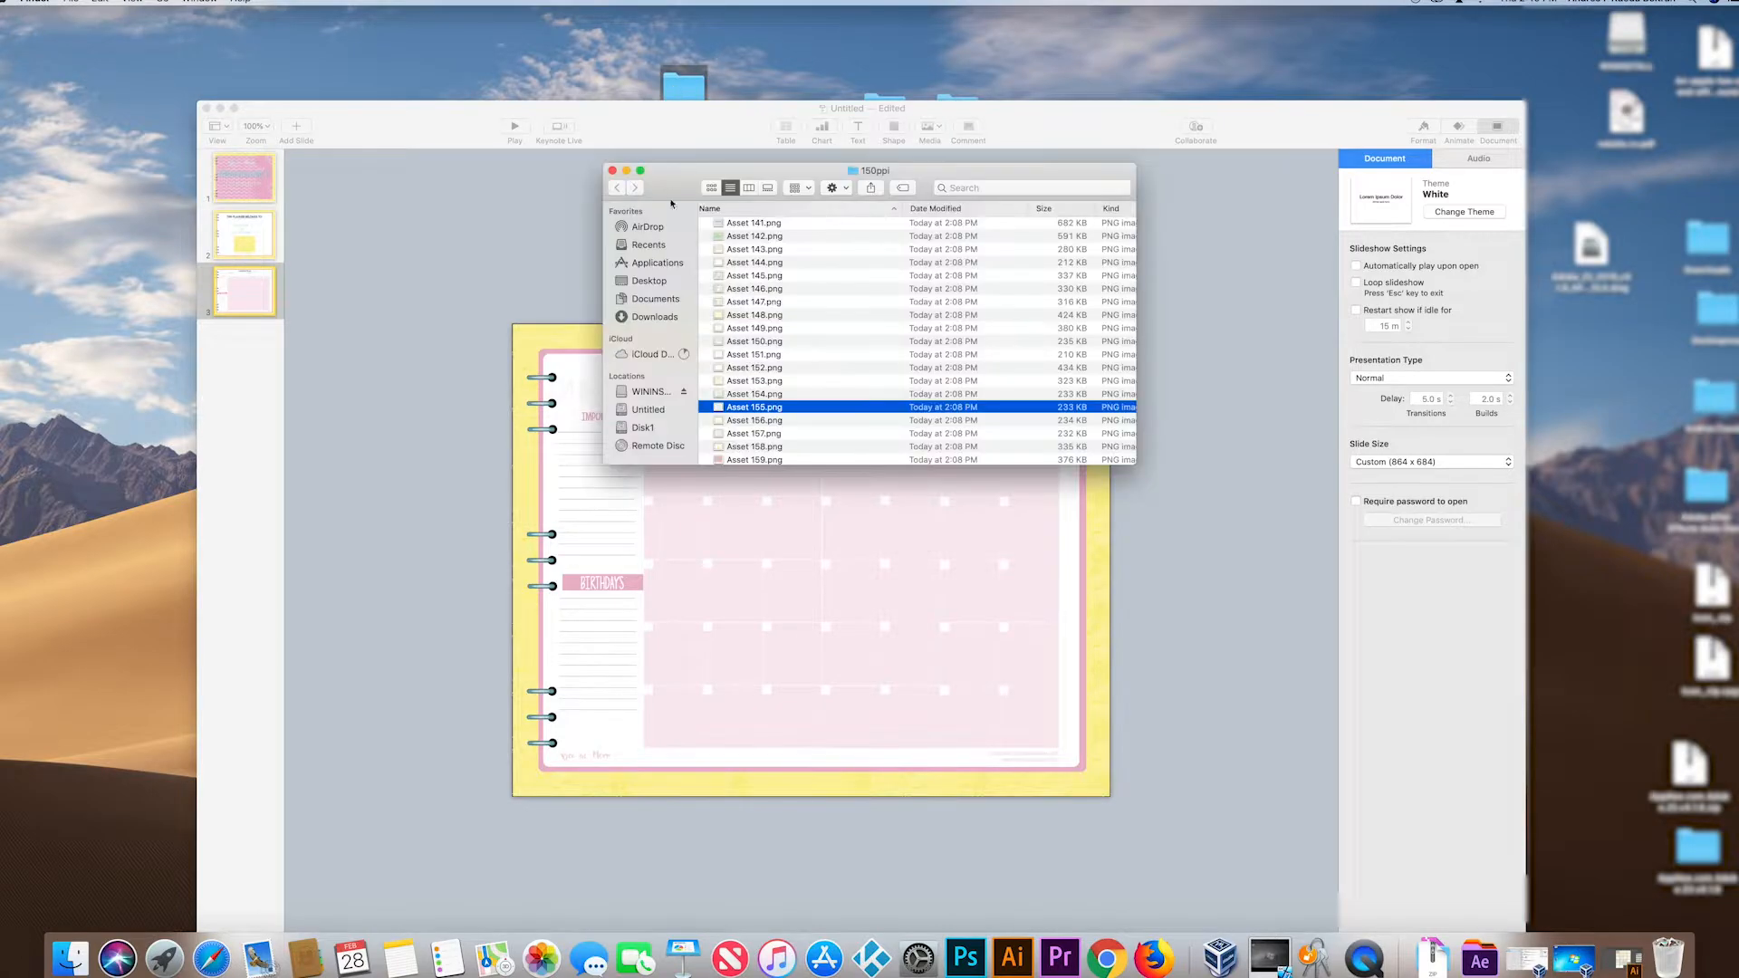
click(731, 392)
scroll(731, 385, down, 2)
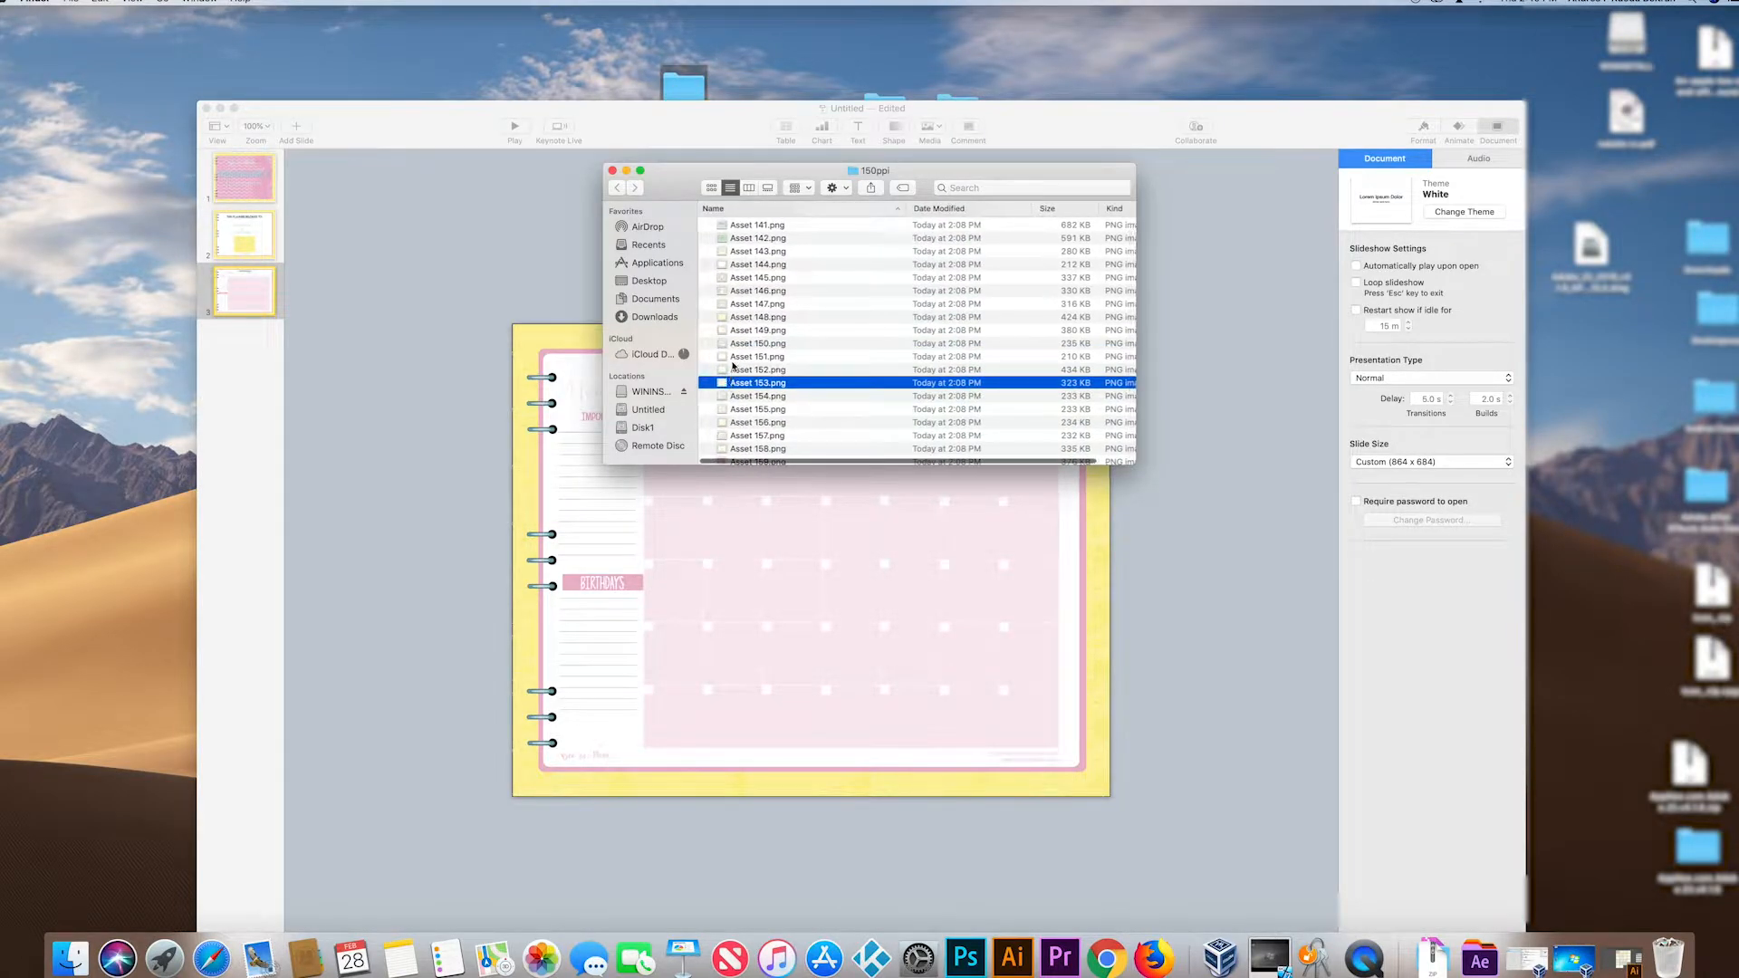
scroll(735, 335, up, 3)
click(741, 344)
click(744, 379)
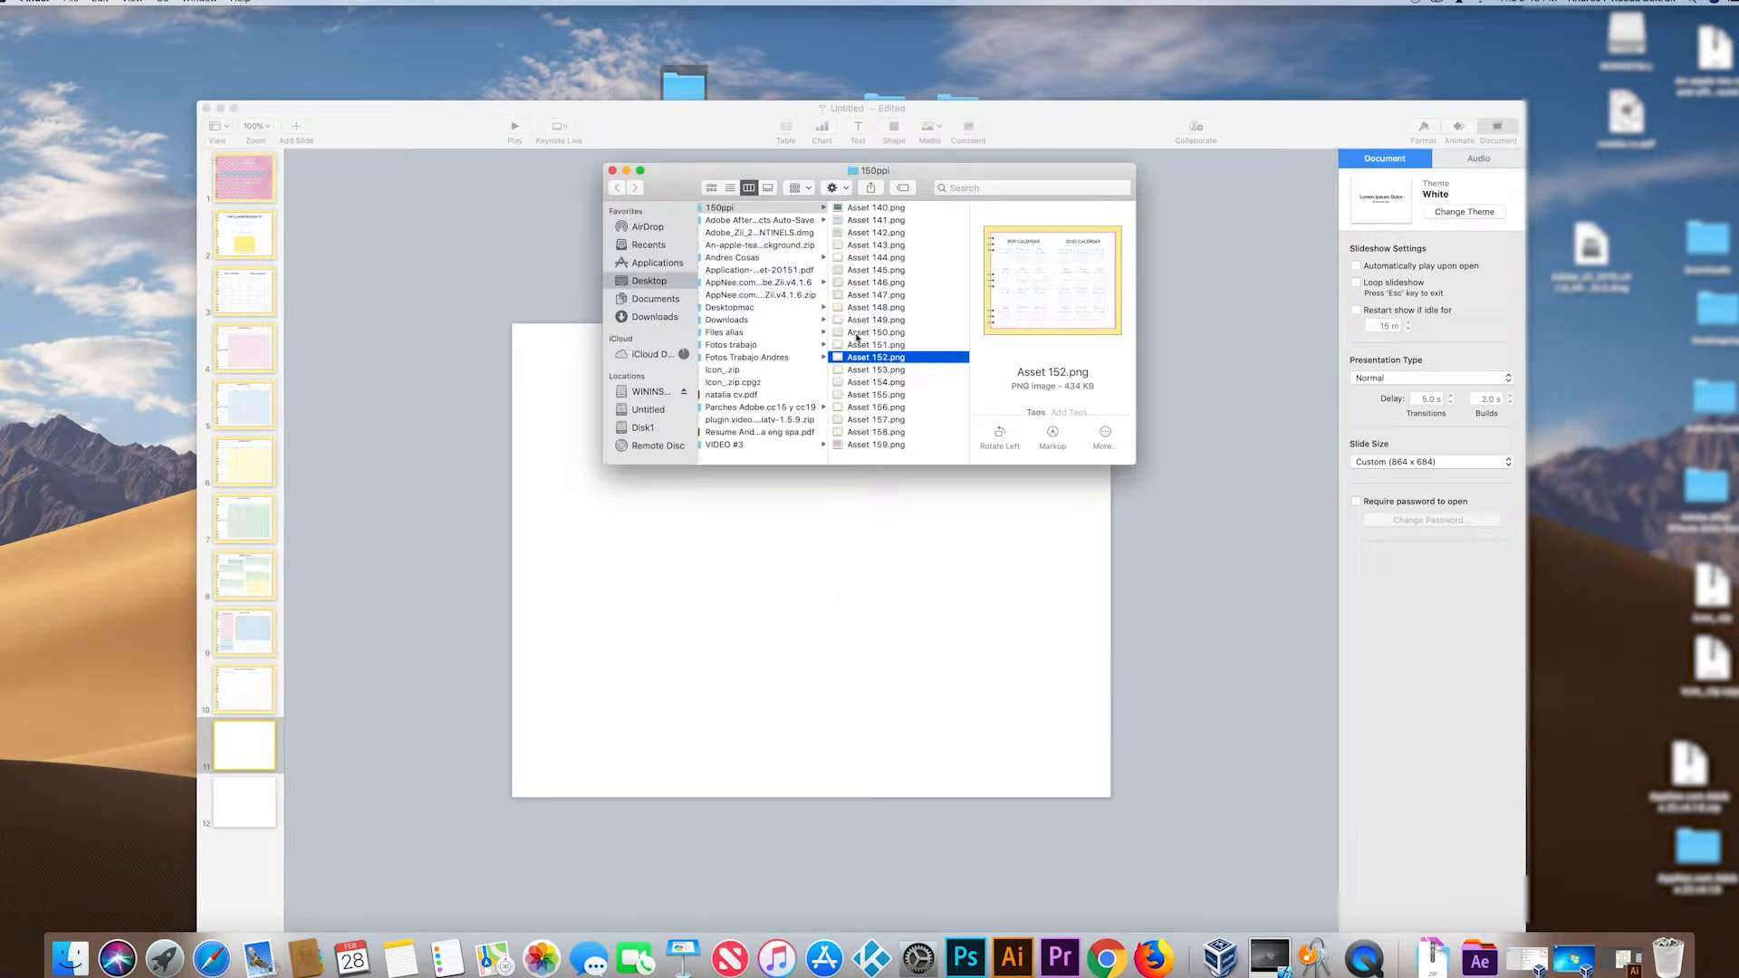
Step: Place the next planner pages from the 150ppi folder on their own blank slides, through Asset 145.png on slide 18
click(869, 257)
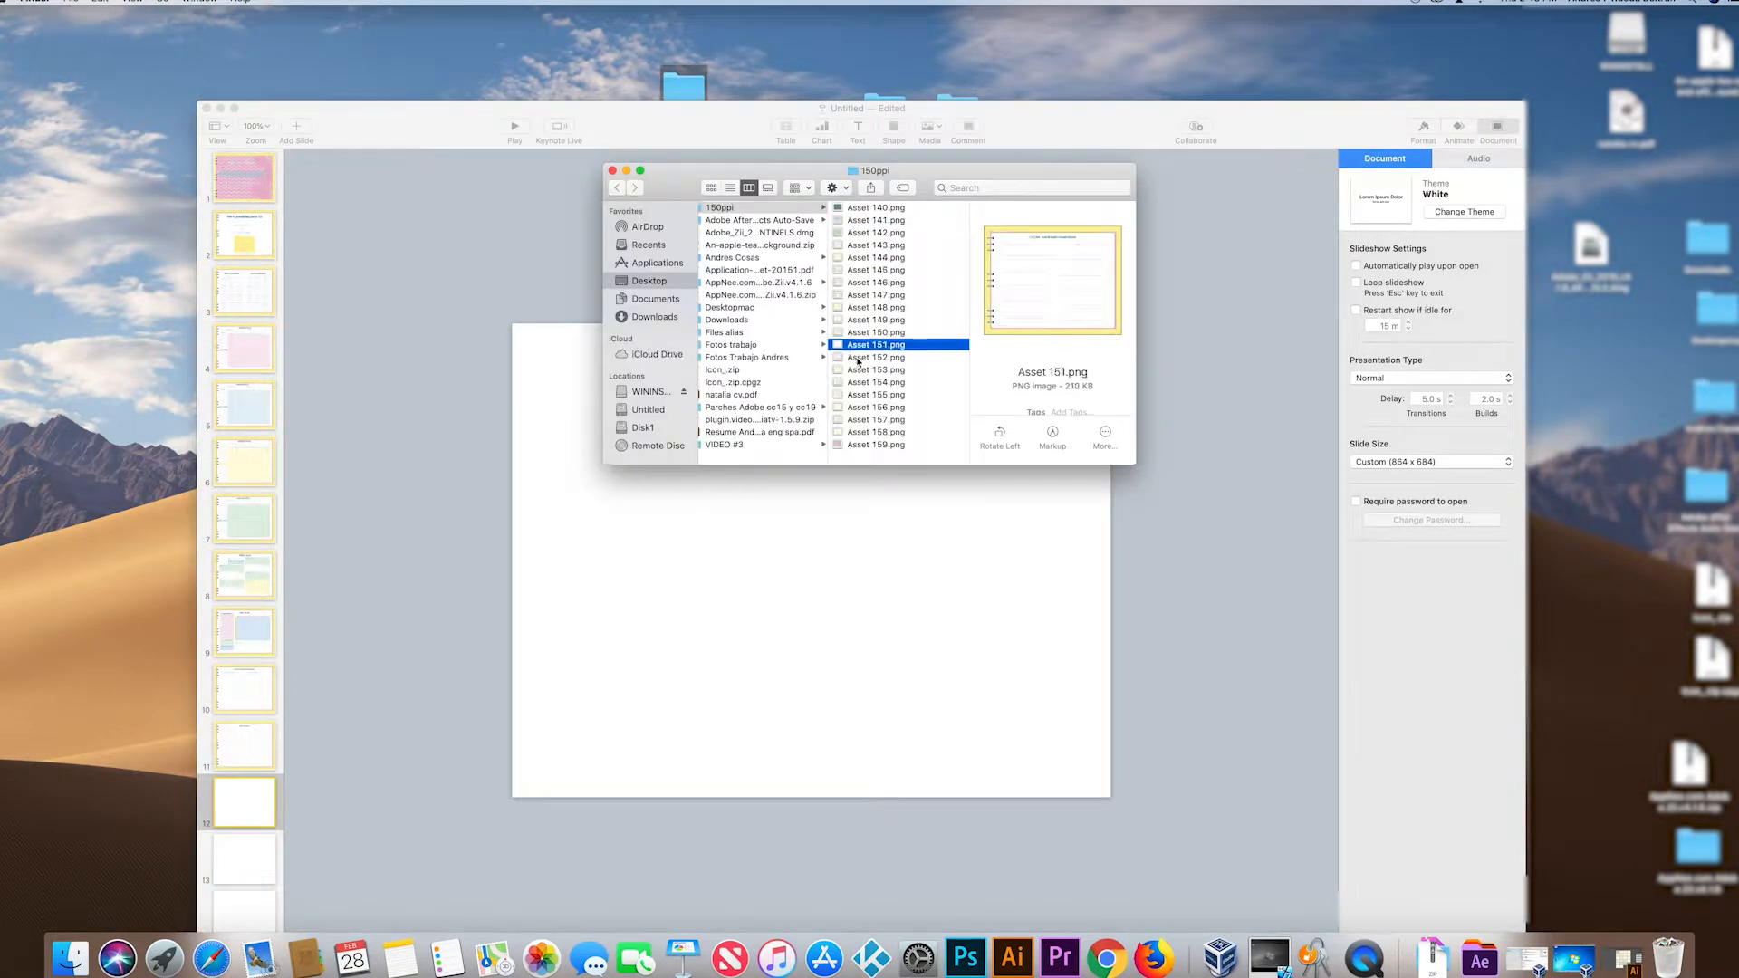
click(869, 220)
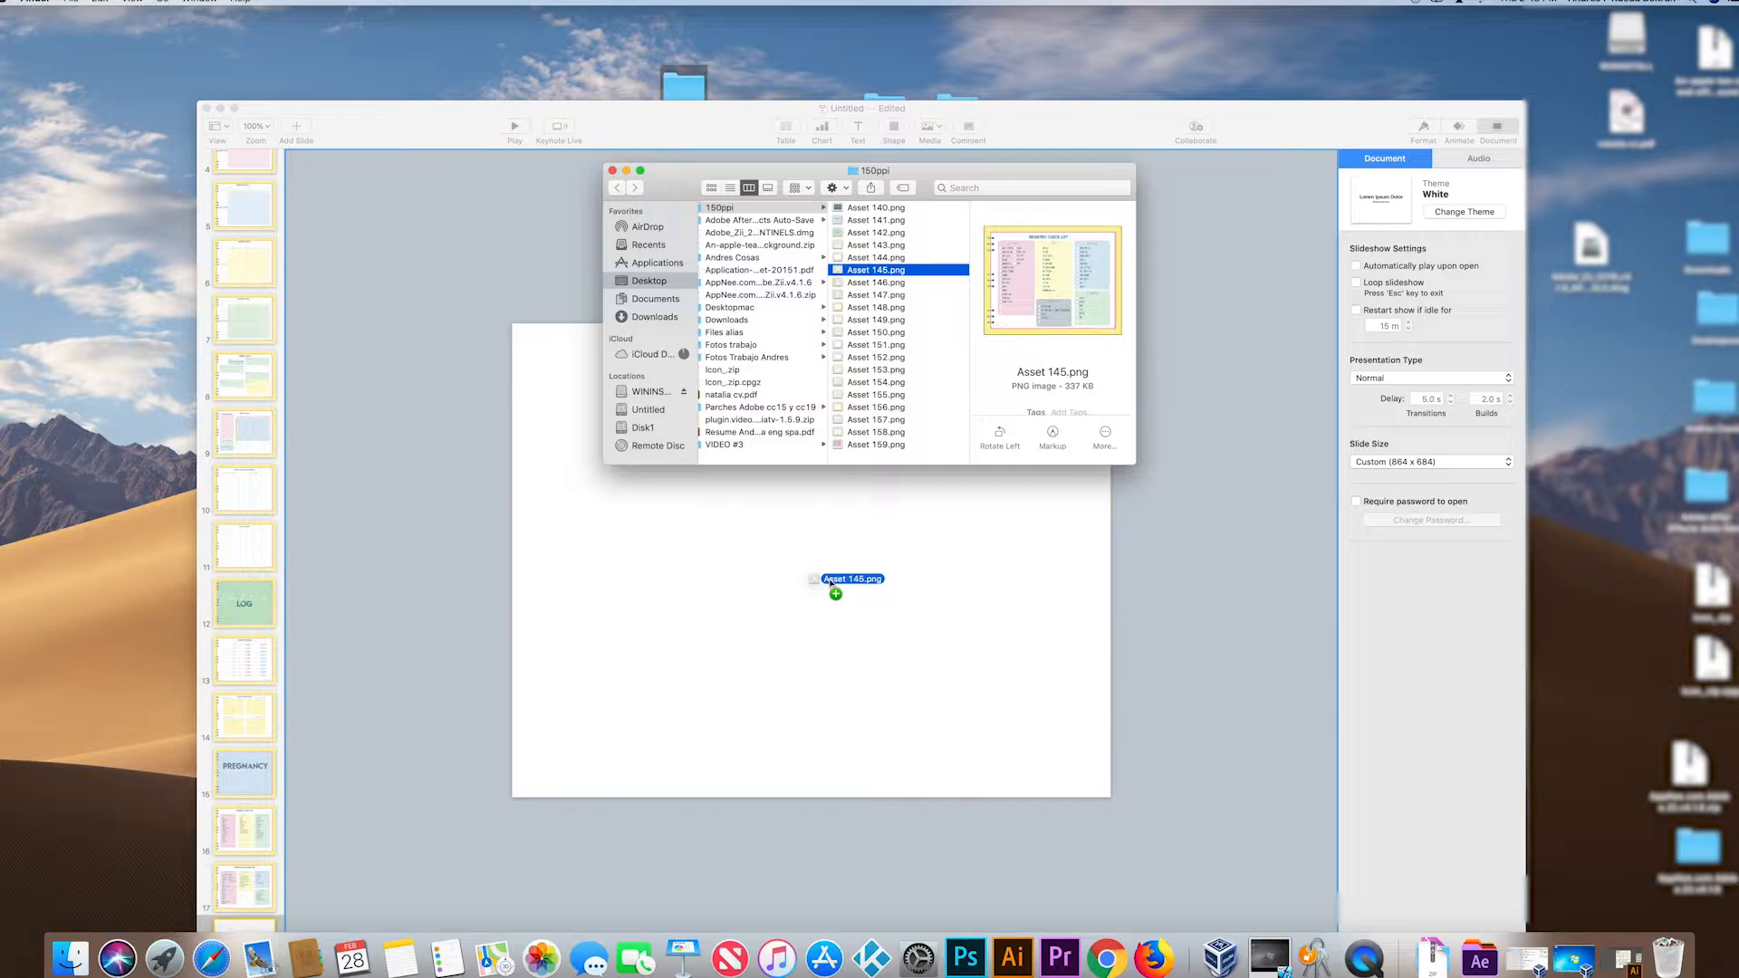
drag(831, 580, 830, 581)
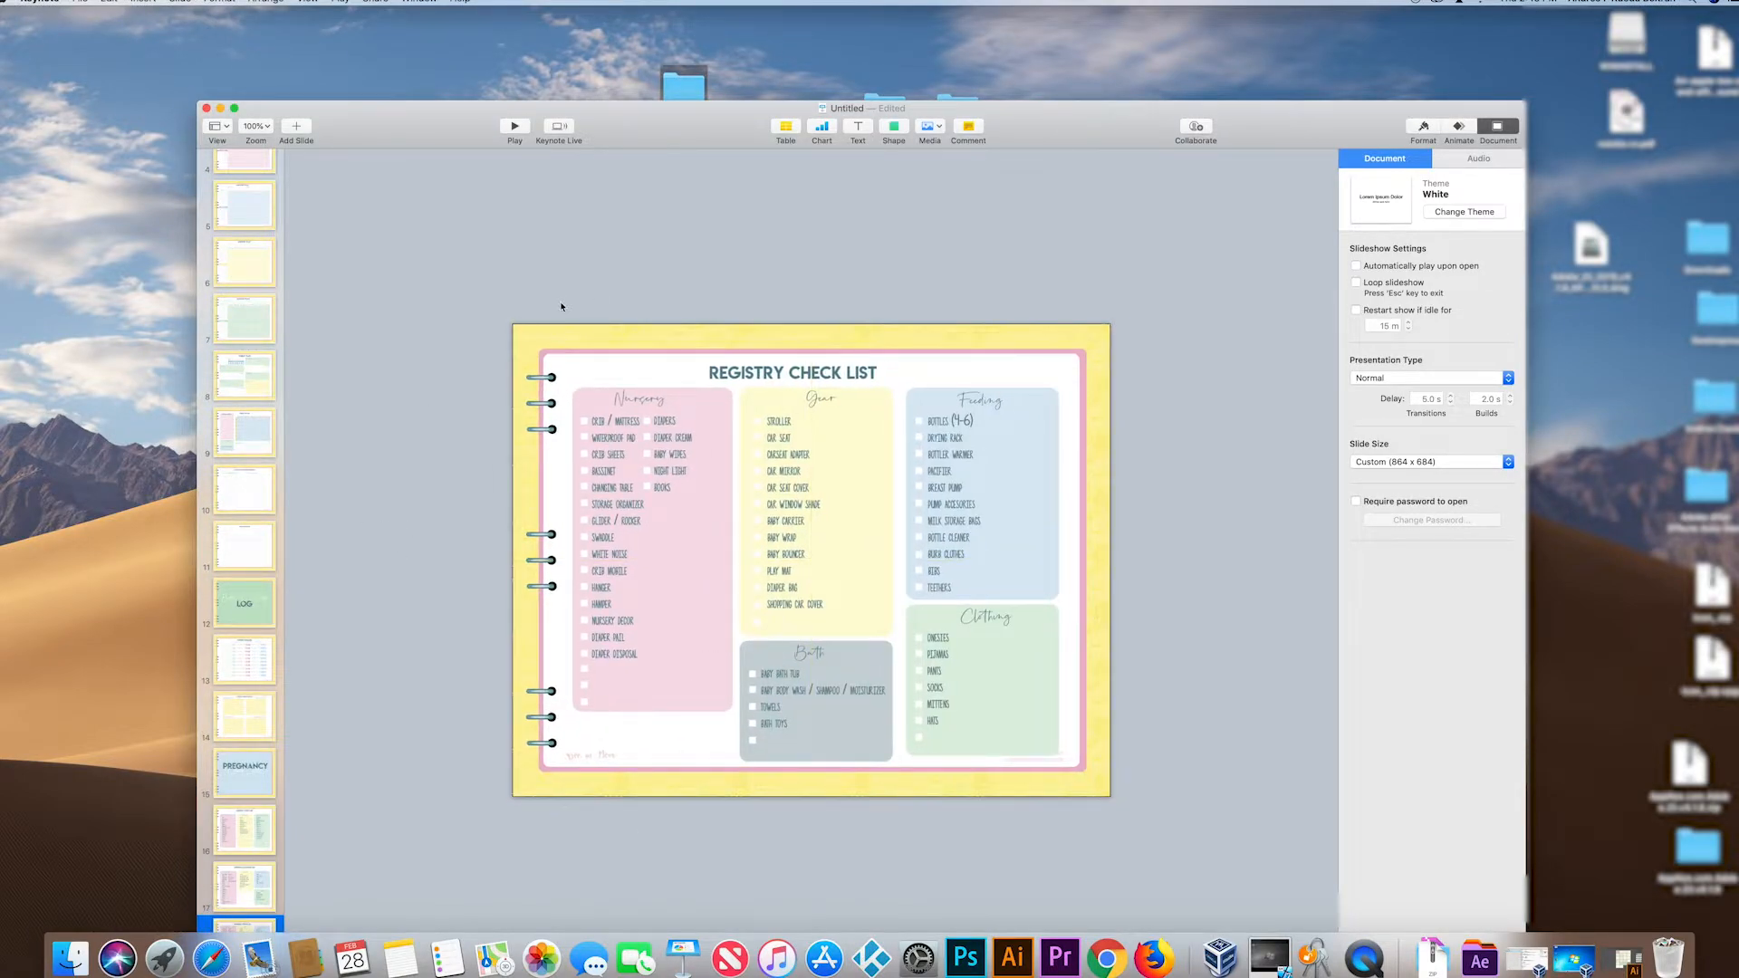
Step: Move the presentation window higher on the screen and review the monthly plan and other slides placed so far
drag(1067, 119, 1053, 24)
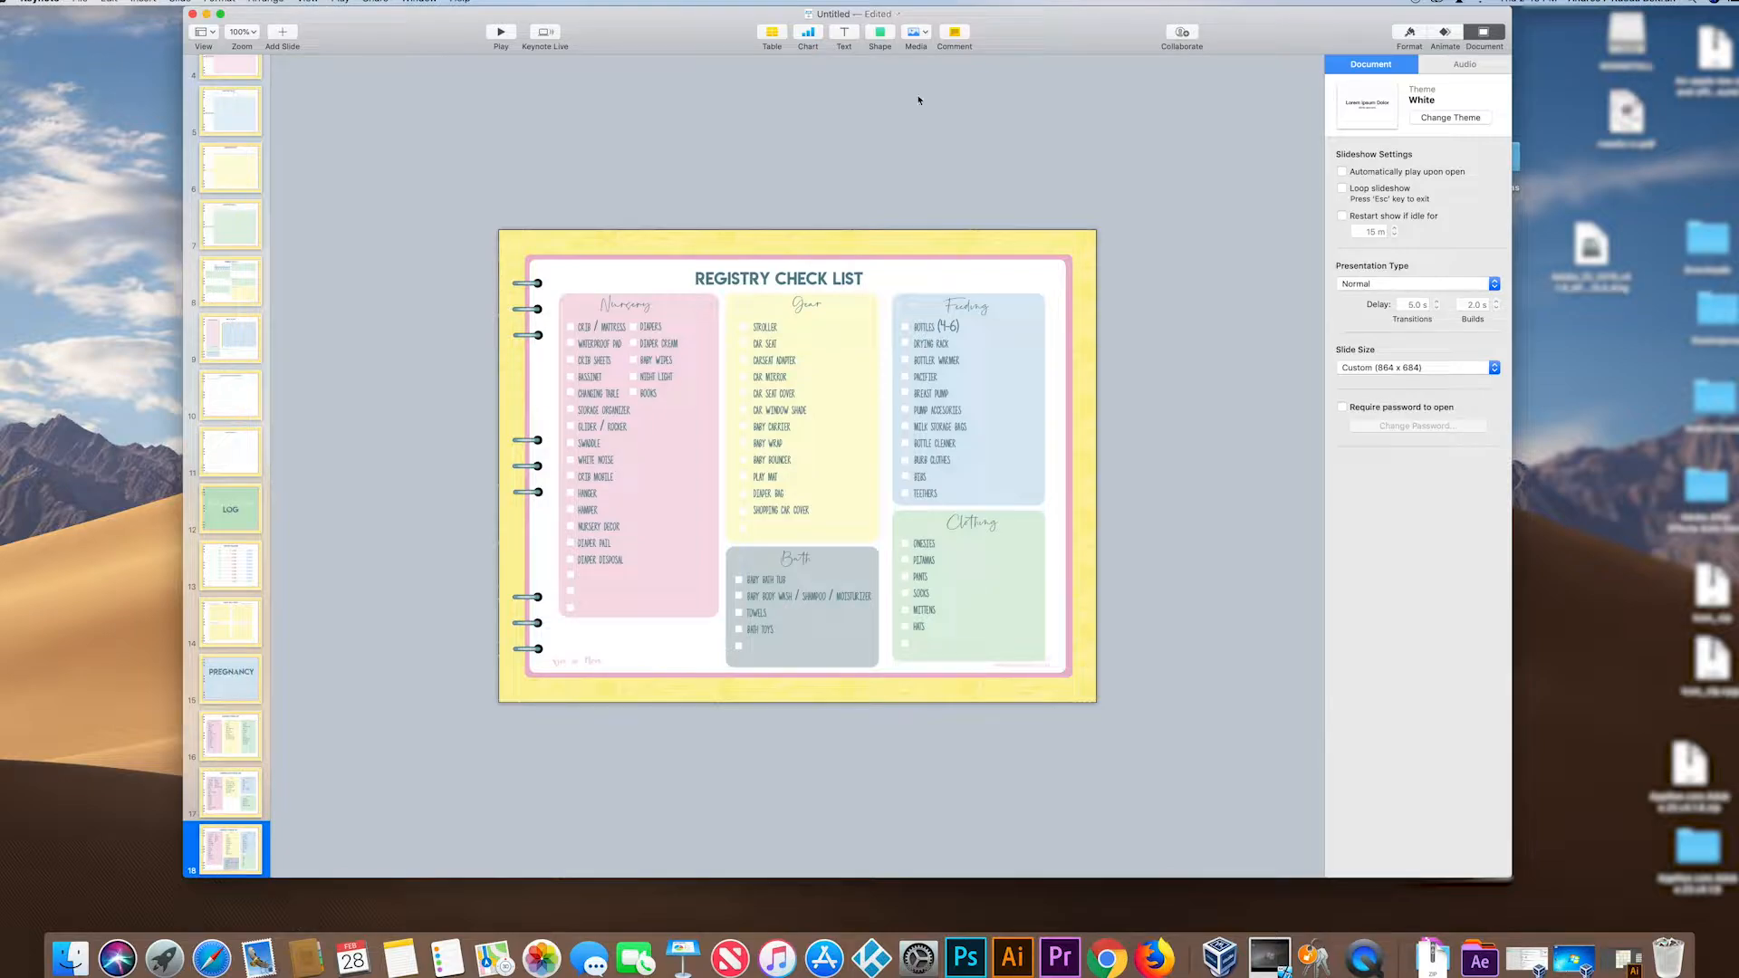
scroll(225, 232, up, 1)
click(226, 217)
click(233, 342)
click(227, 214)
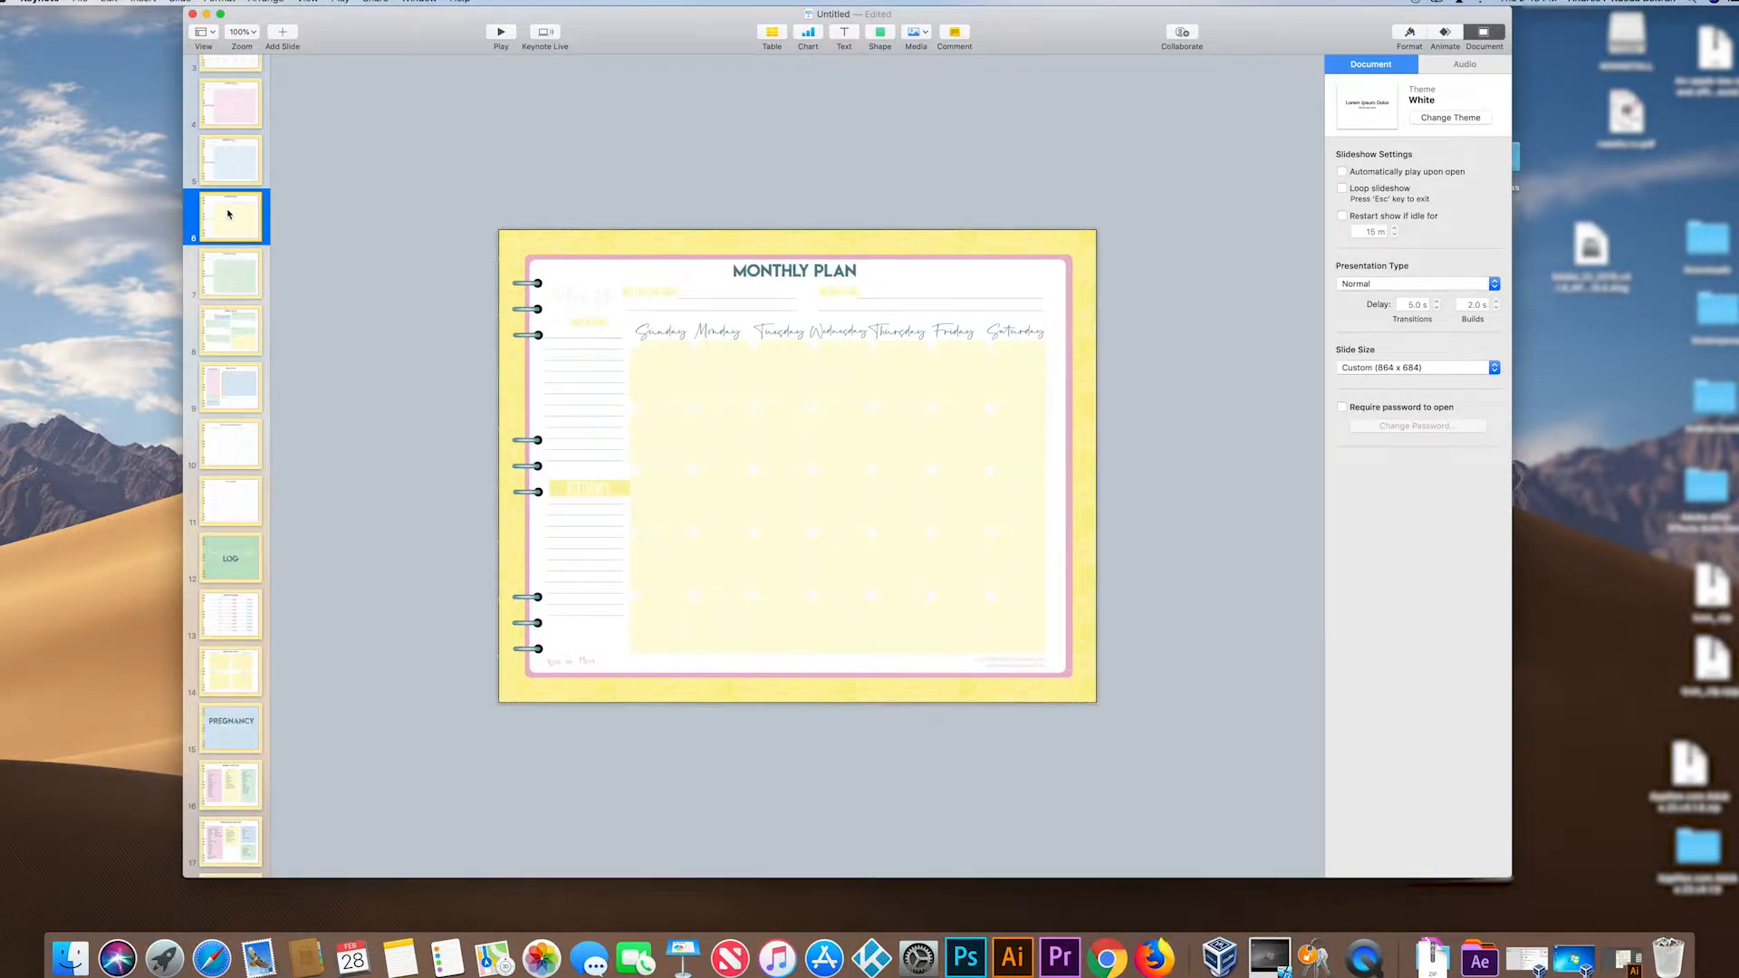
scroll(243, 261, up, 3)
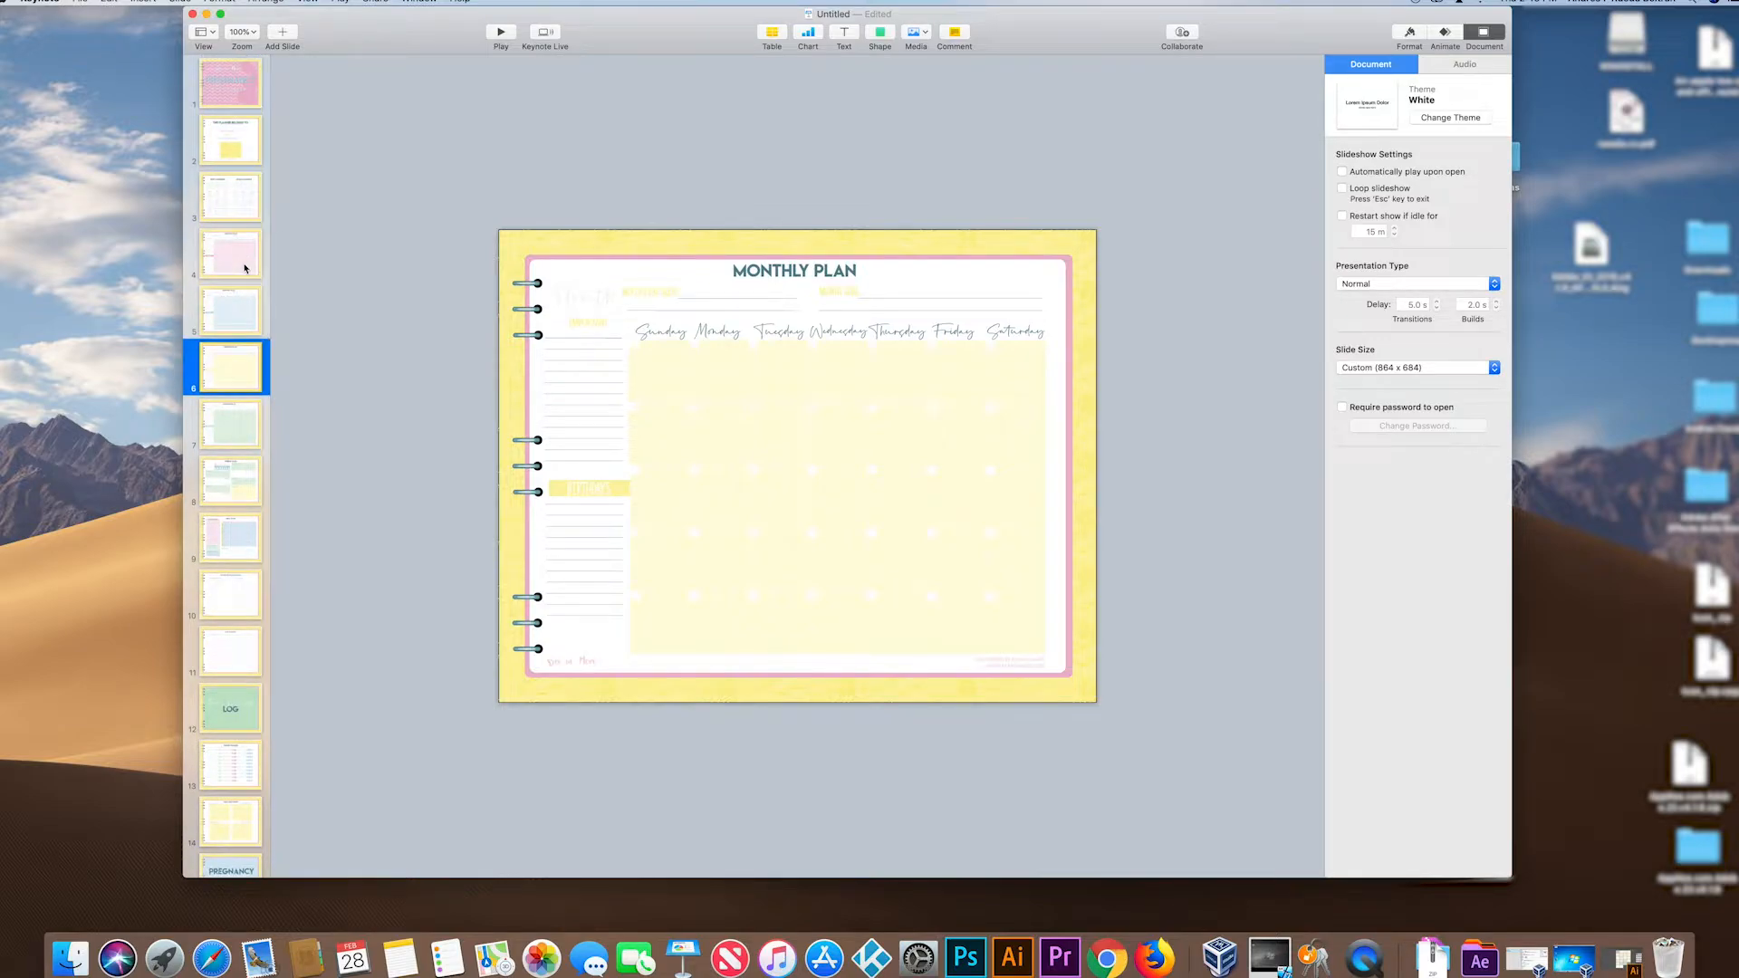
Step: Duplicate the pink Monthly Plan slide, slide 4, three times
click(236, 260)
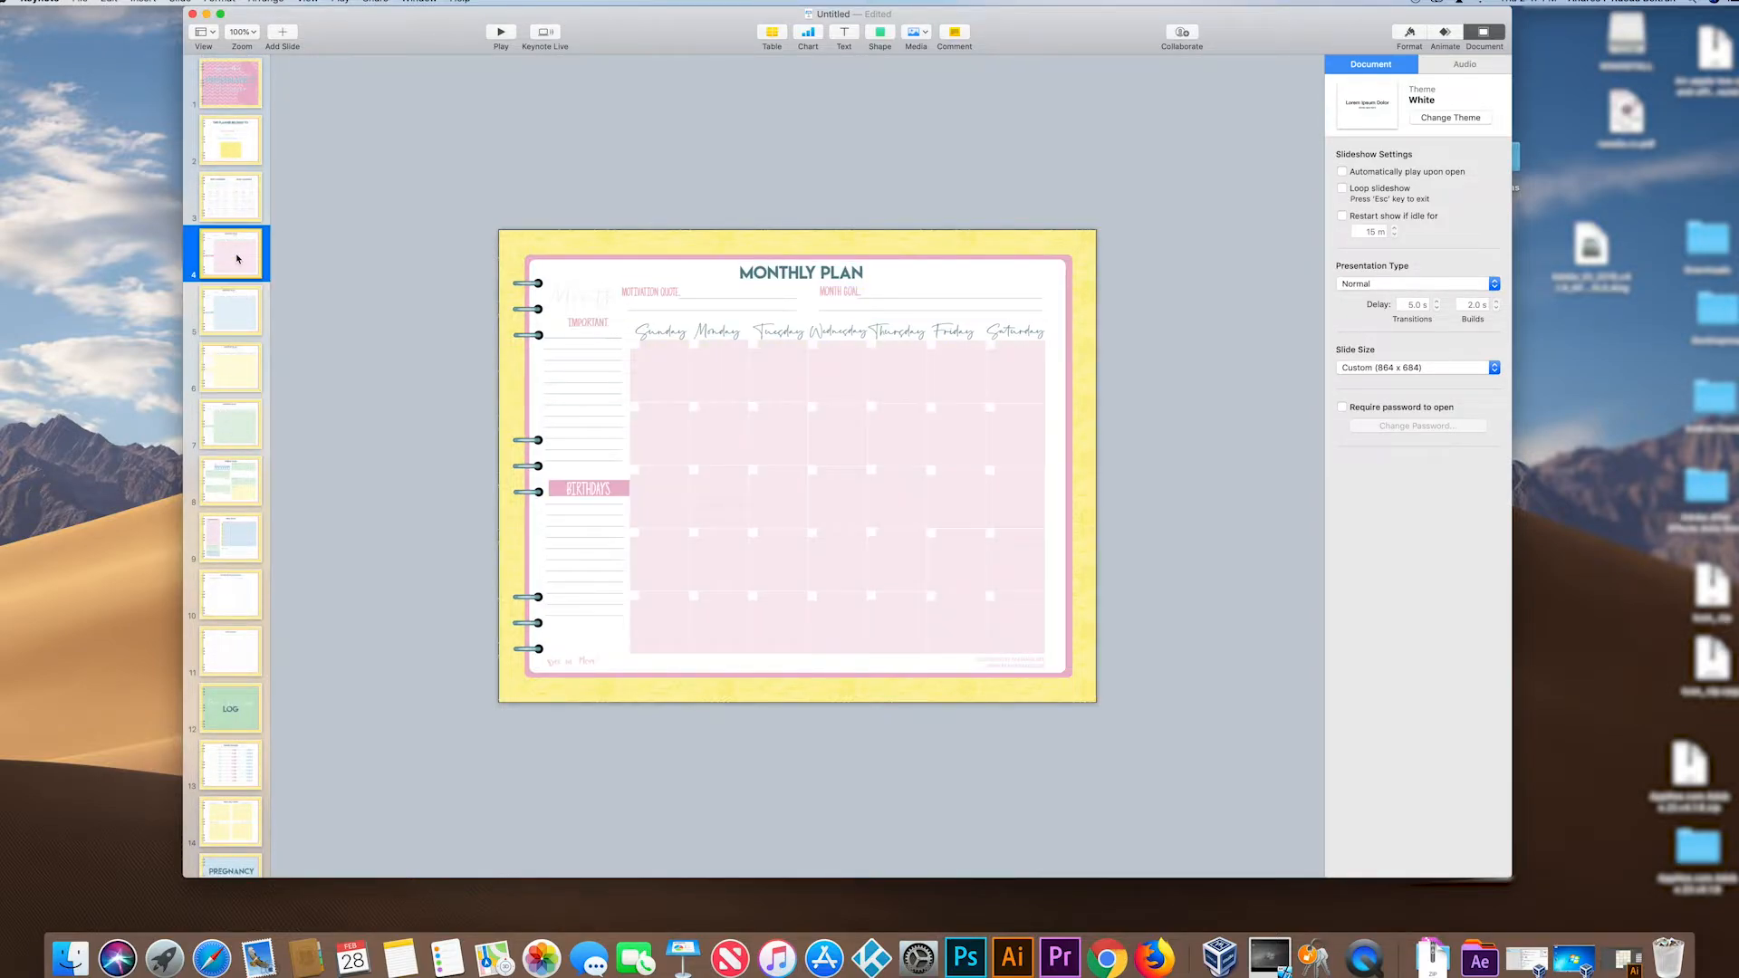
right_click(232, 261)
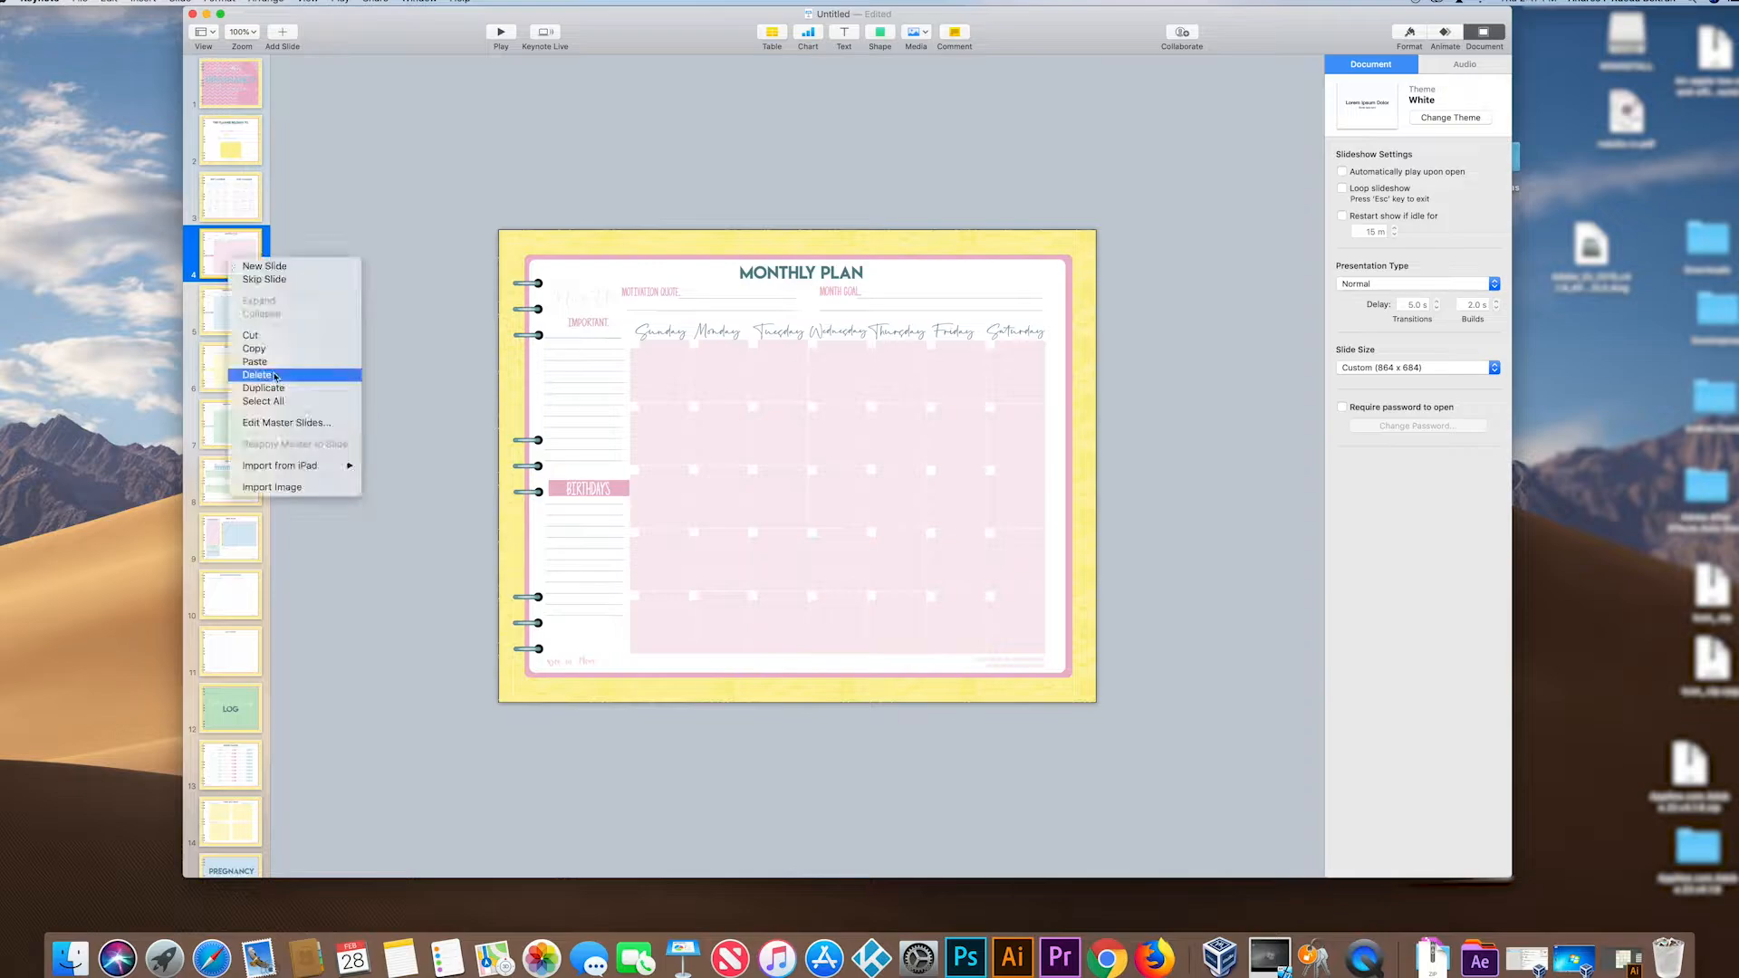
click(232, 345)
key(super+d)
key(super+d)
click(233, 481)
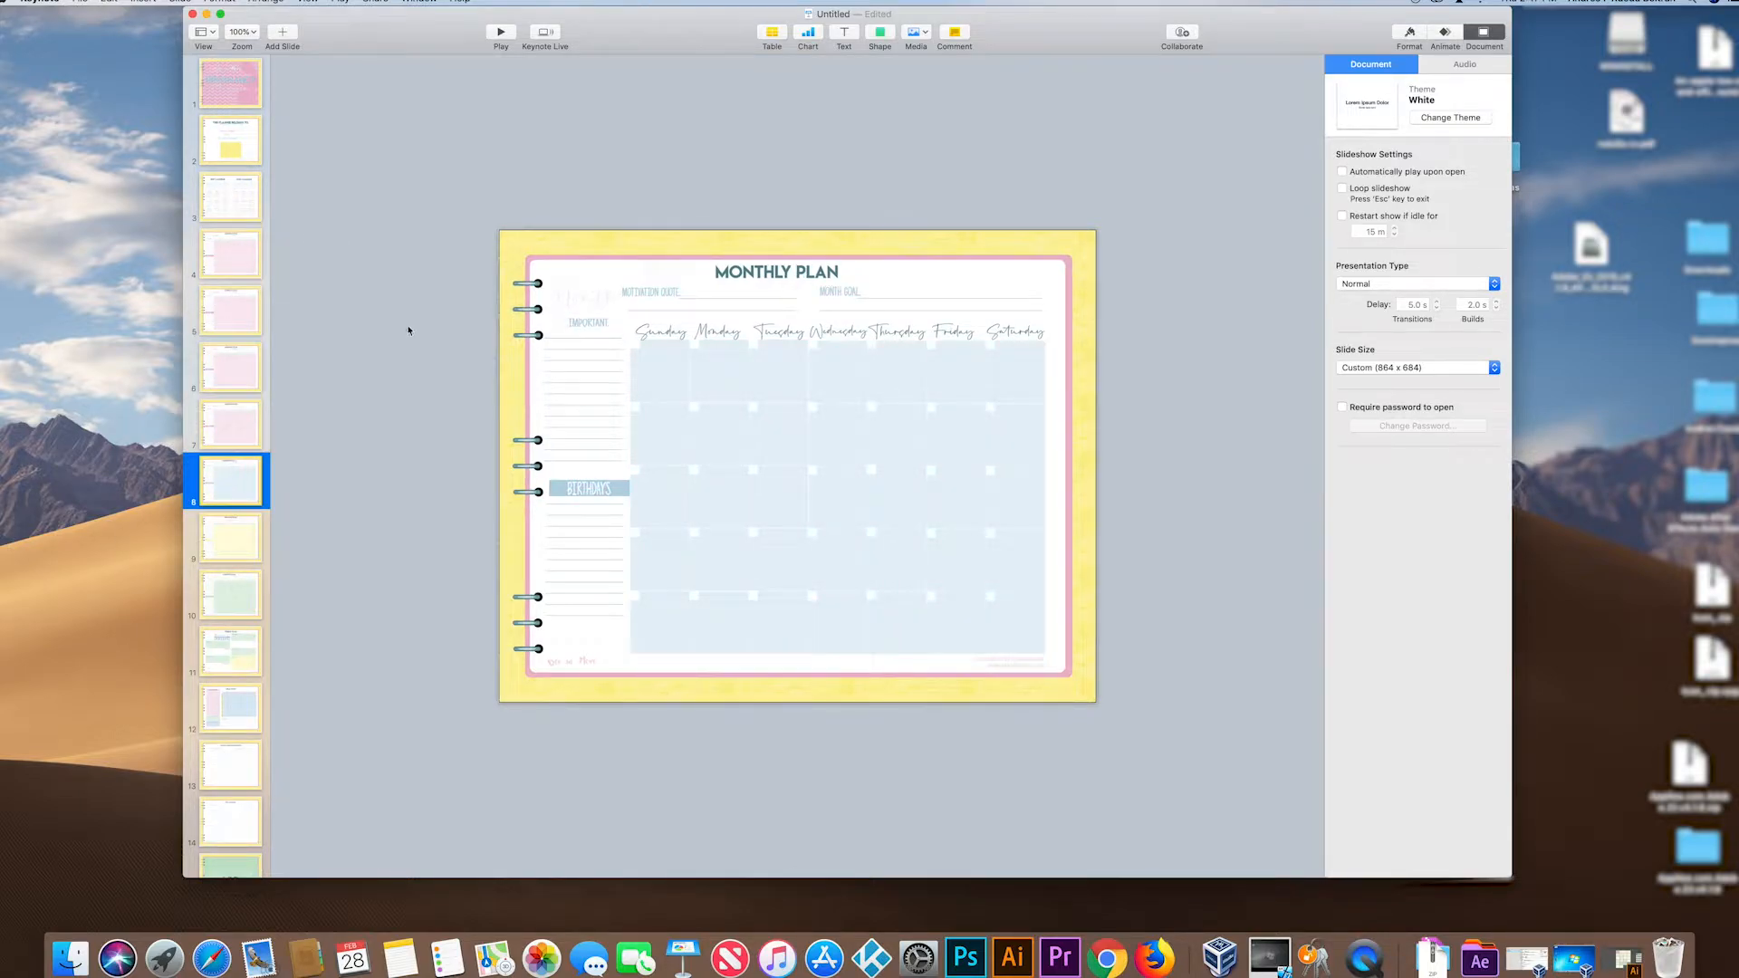
Step: Add a square shape to the calendar slide and make it a narrow vertical tab at the page's upper right edge
click(240, 203)
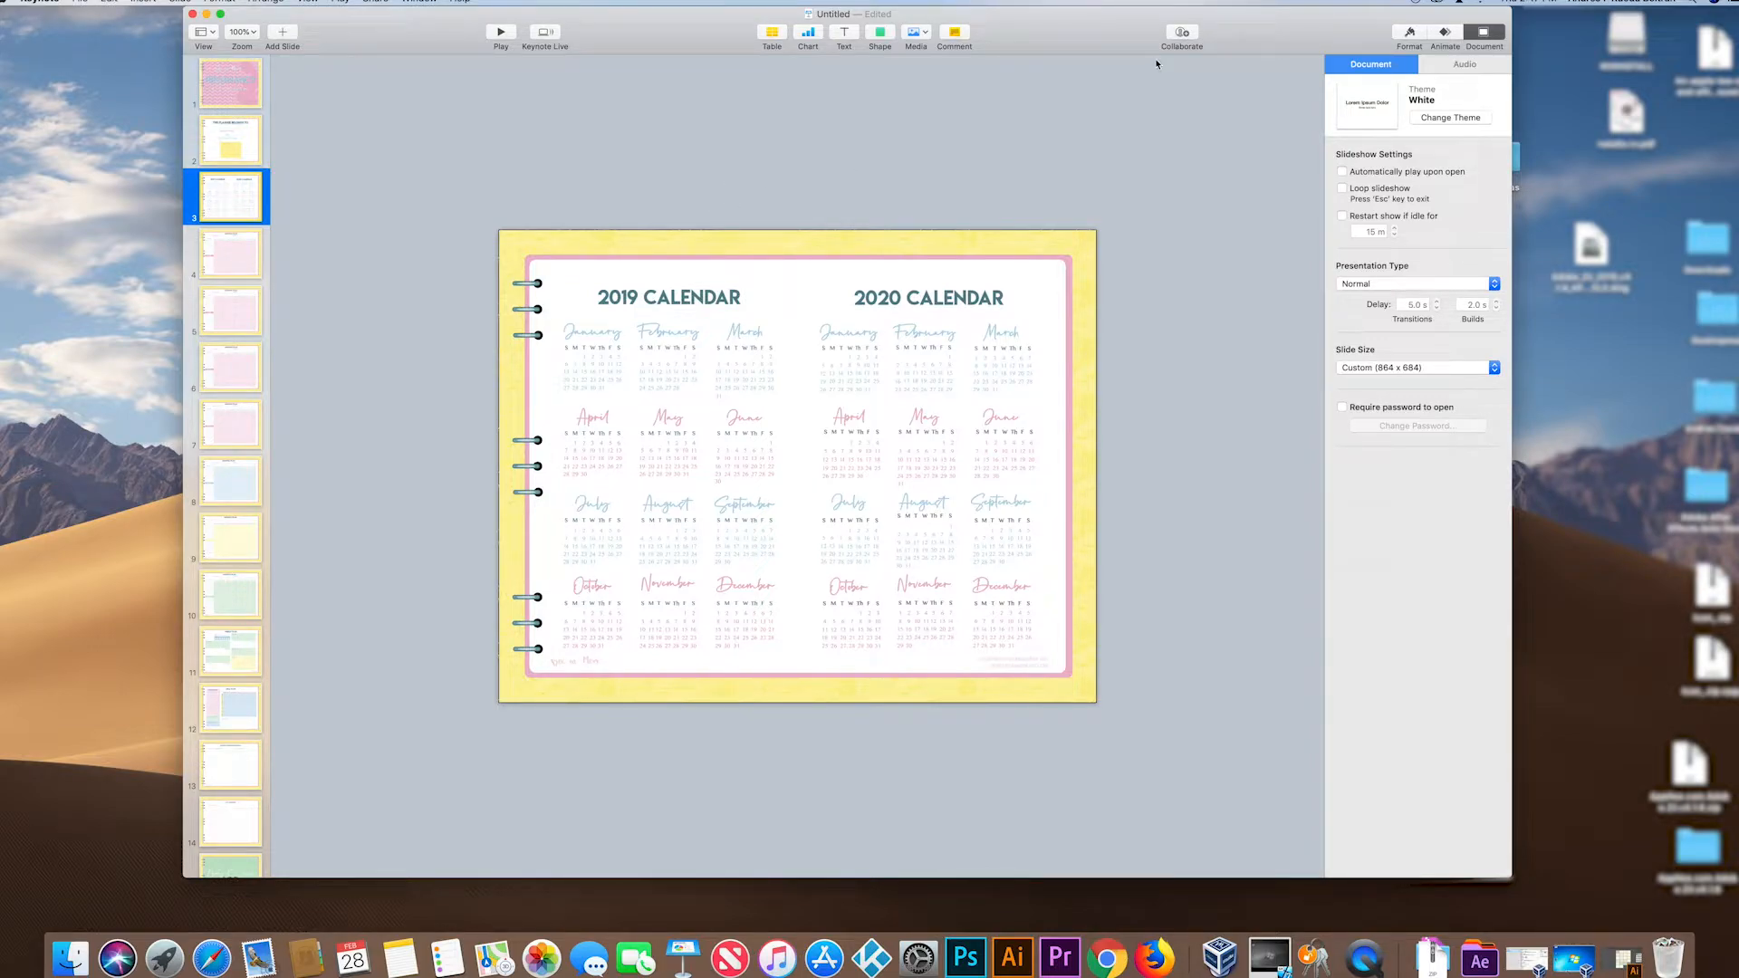
click(884, 41)
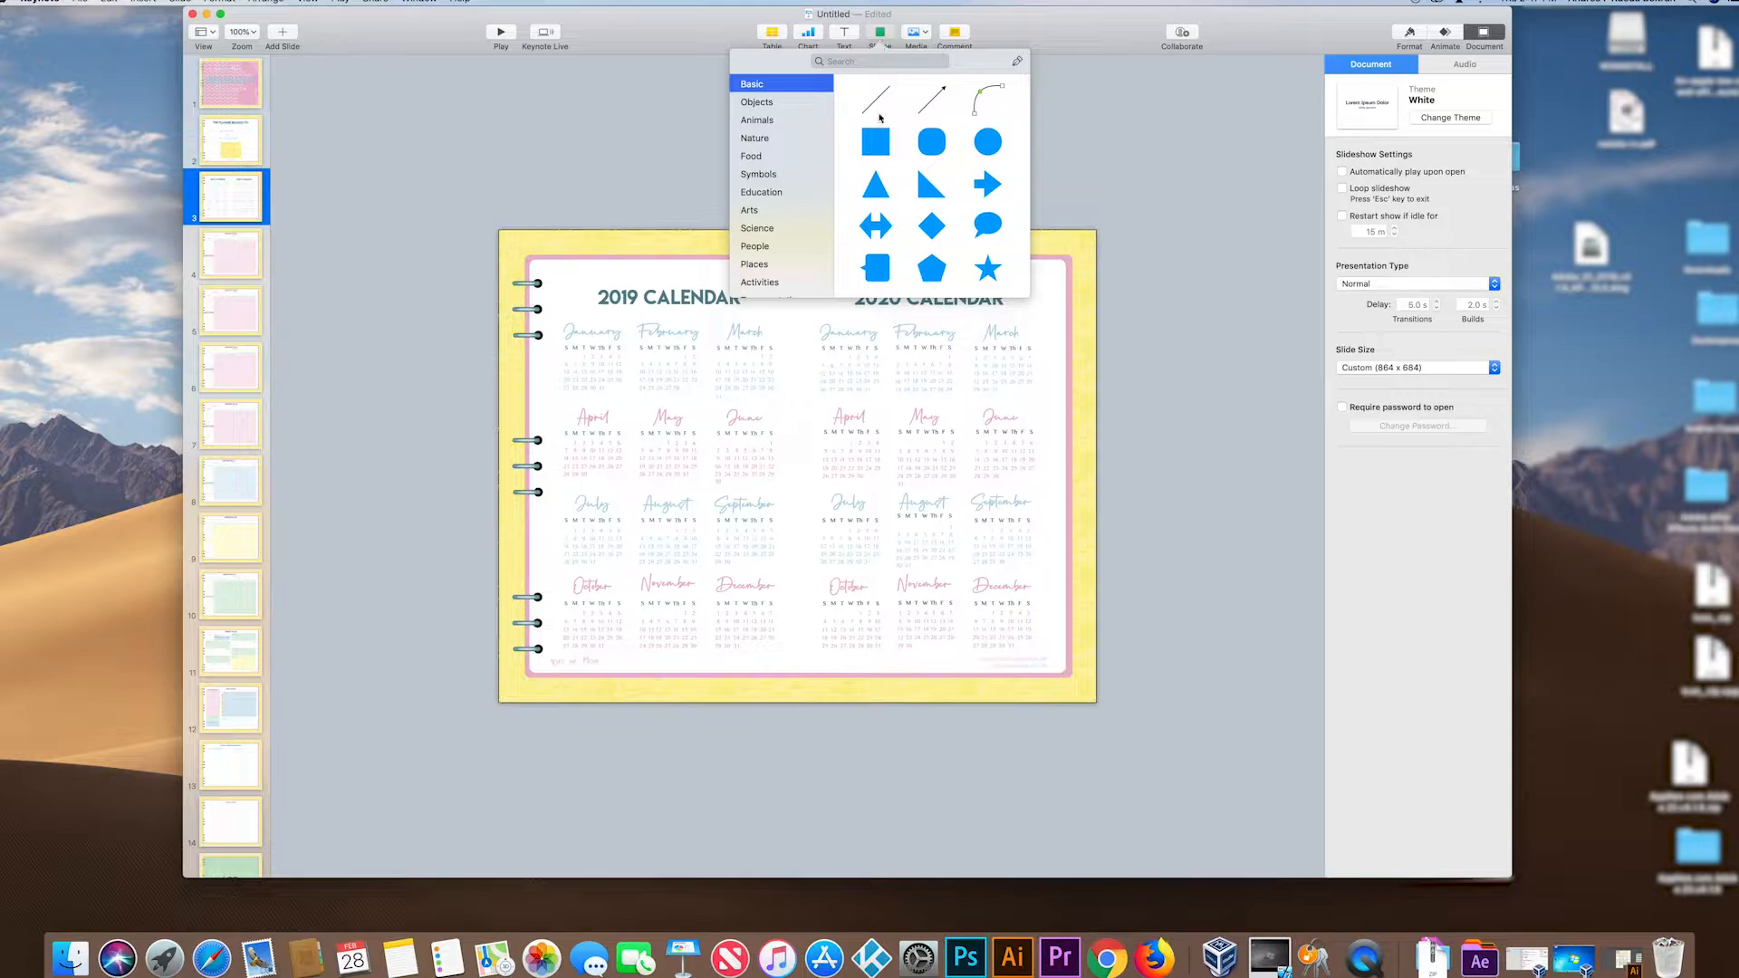
click(878, 138)
drag(808, 458, 1078, 350)
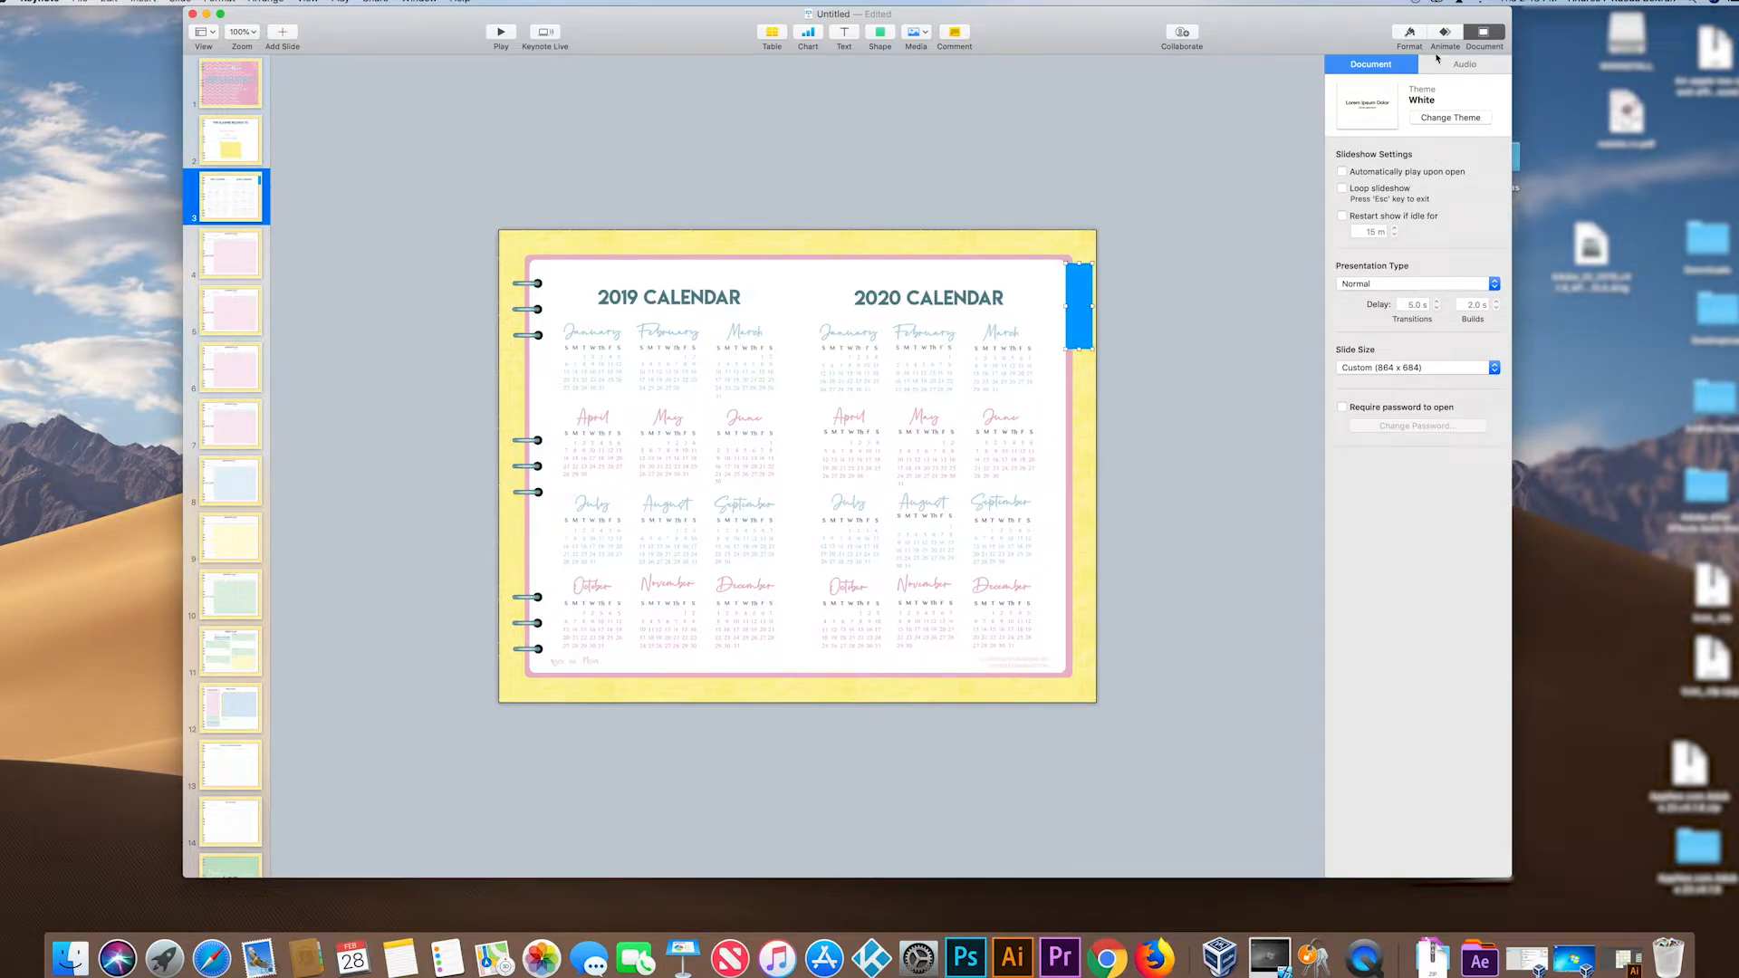
Step: Fill the tab shape with the light blue sampled from the March heading of the 2020 calendar
click(1444, 38)
click(1411, 34)
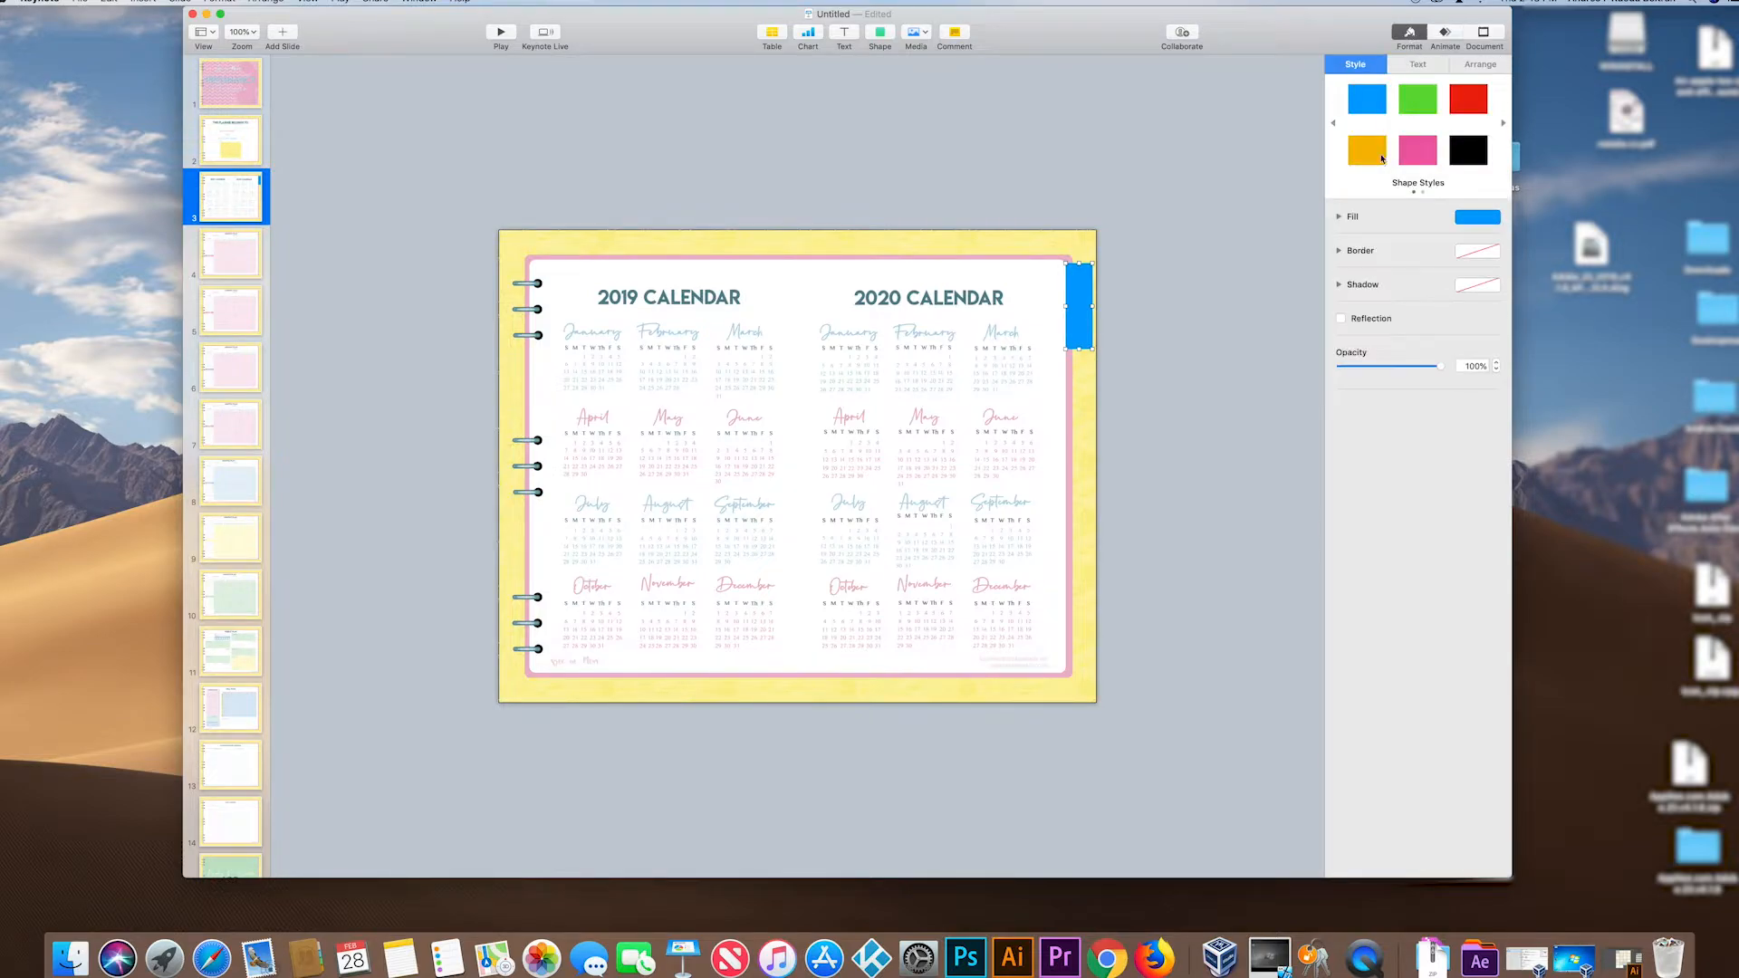
click(1469, 219)
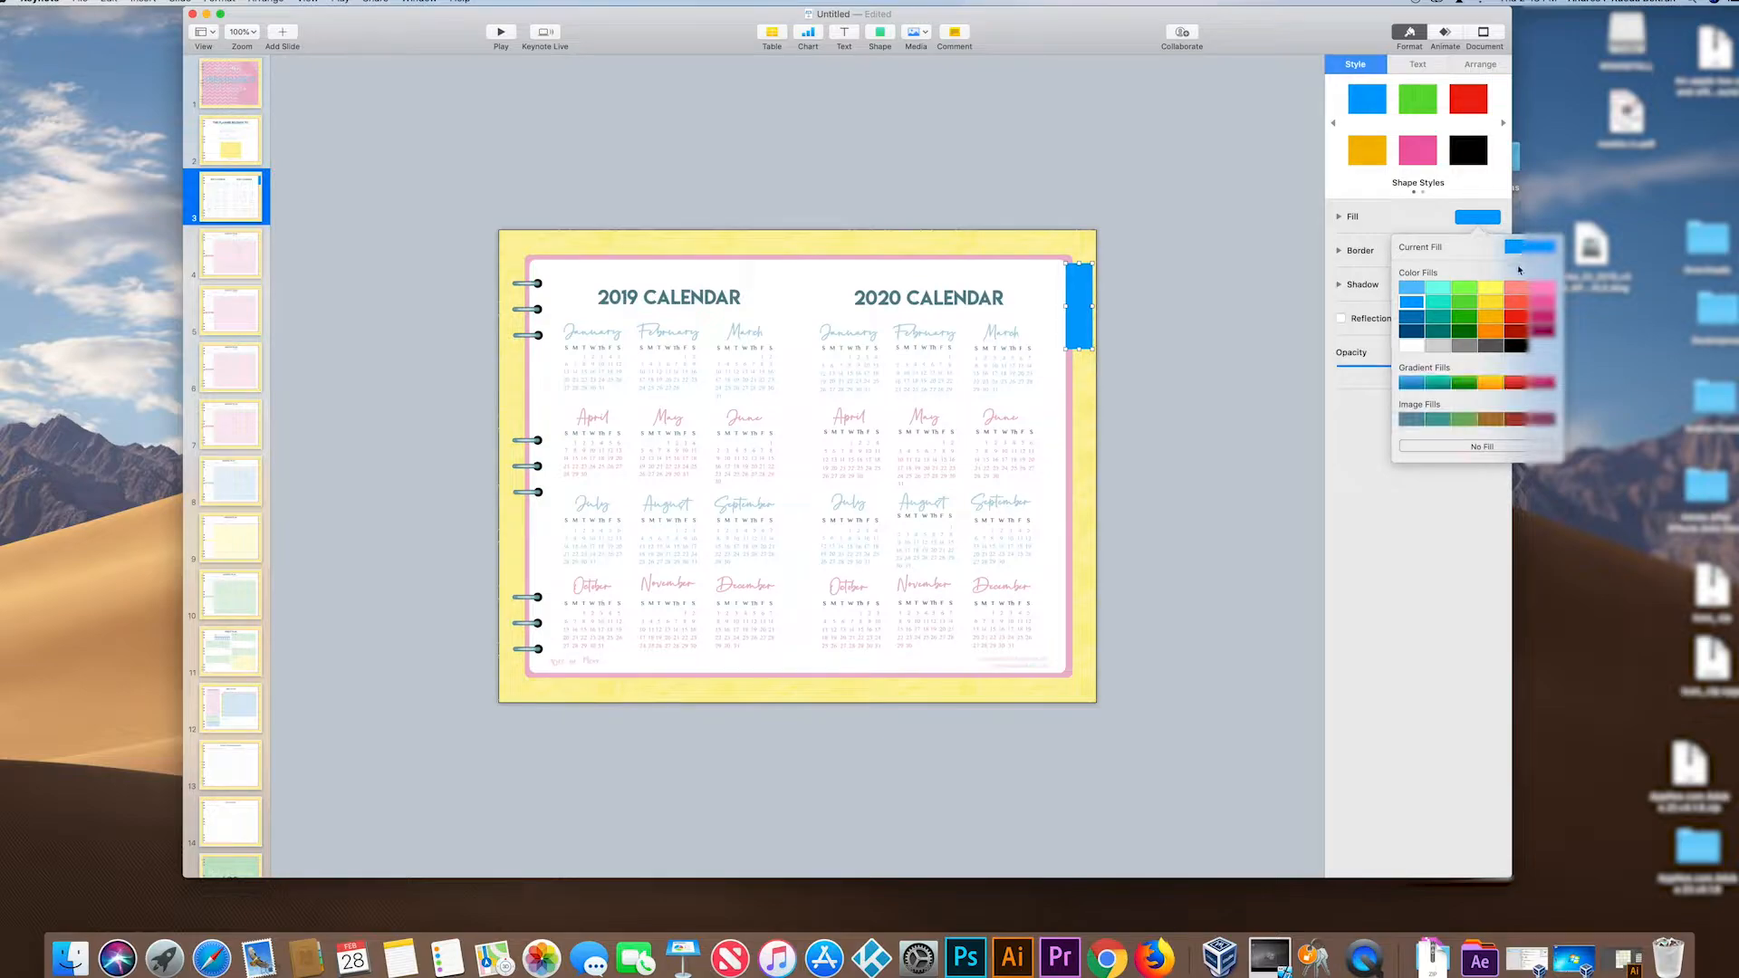
click(1426, 462)
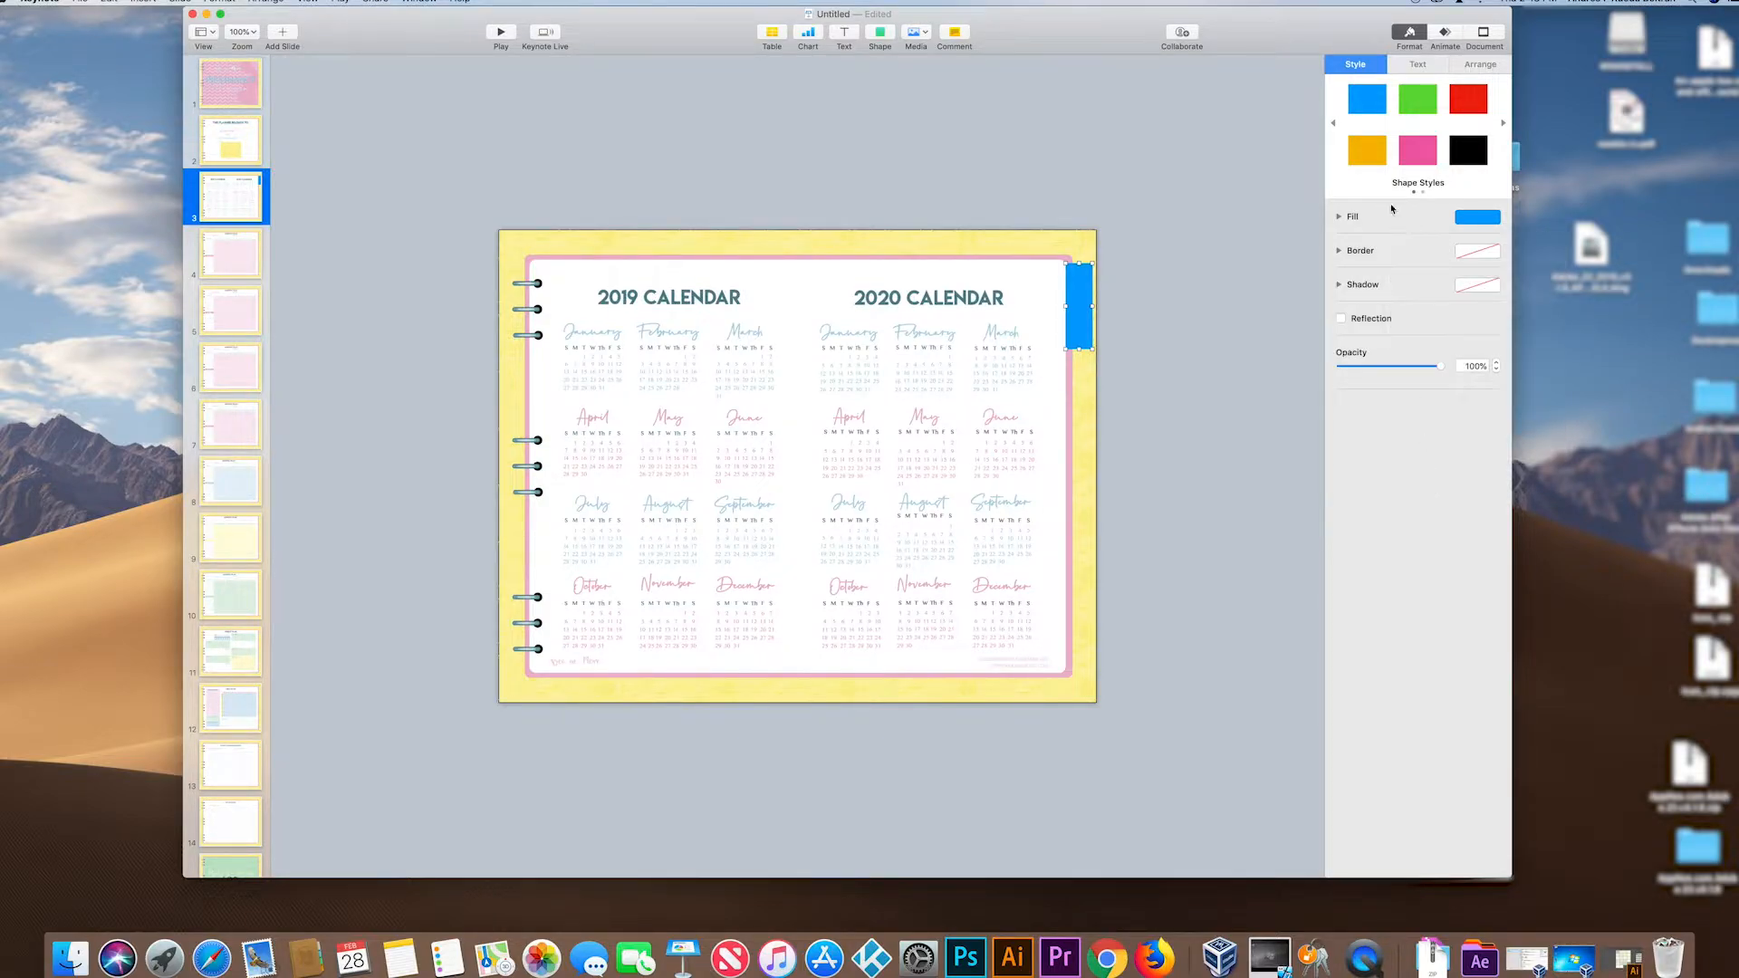
click(1339, 218)
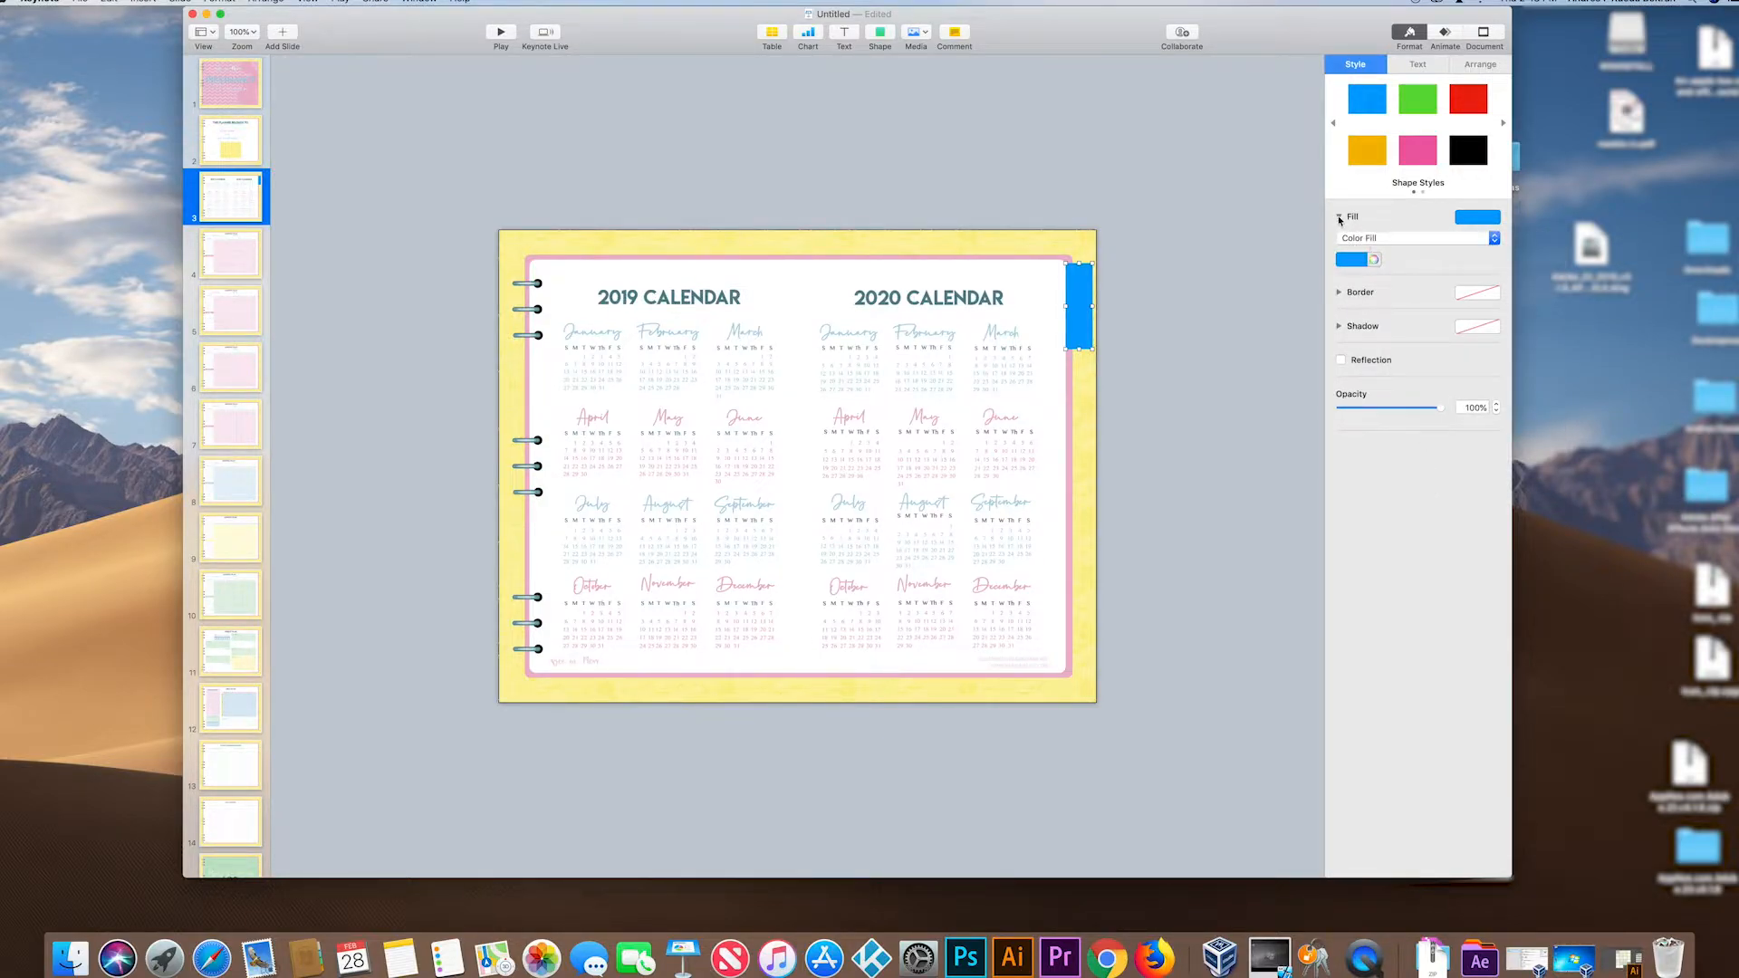
click(1339, 218)
click(1339, 218)
click(1375, 260)
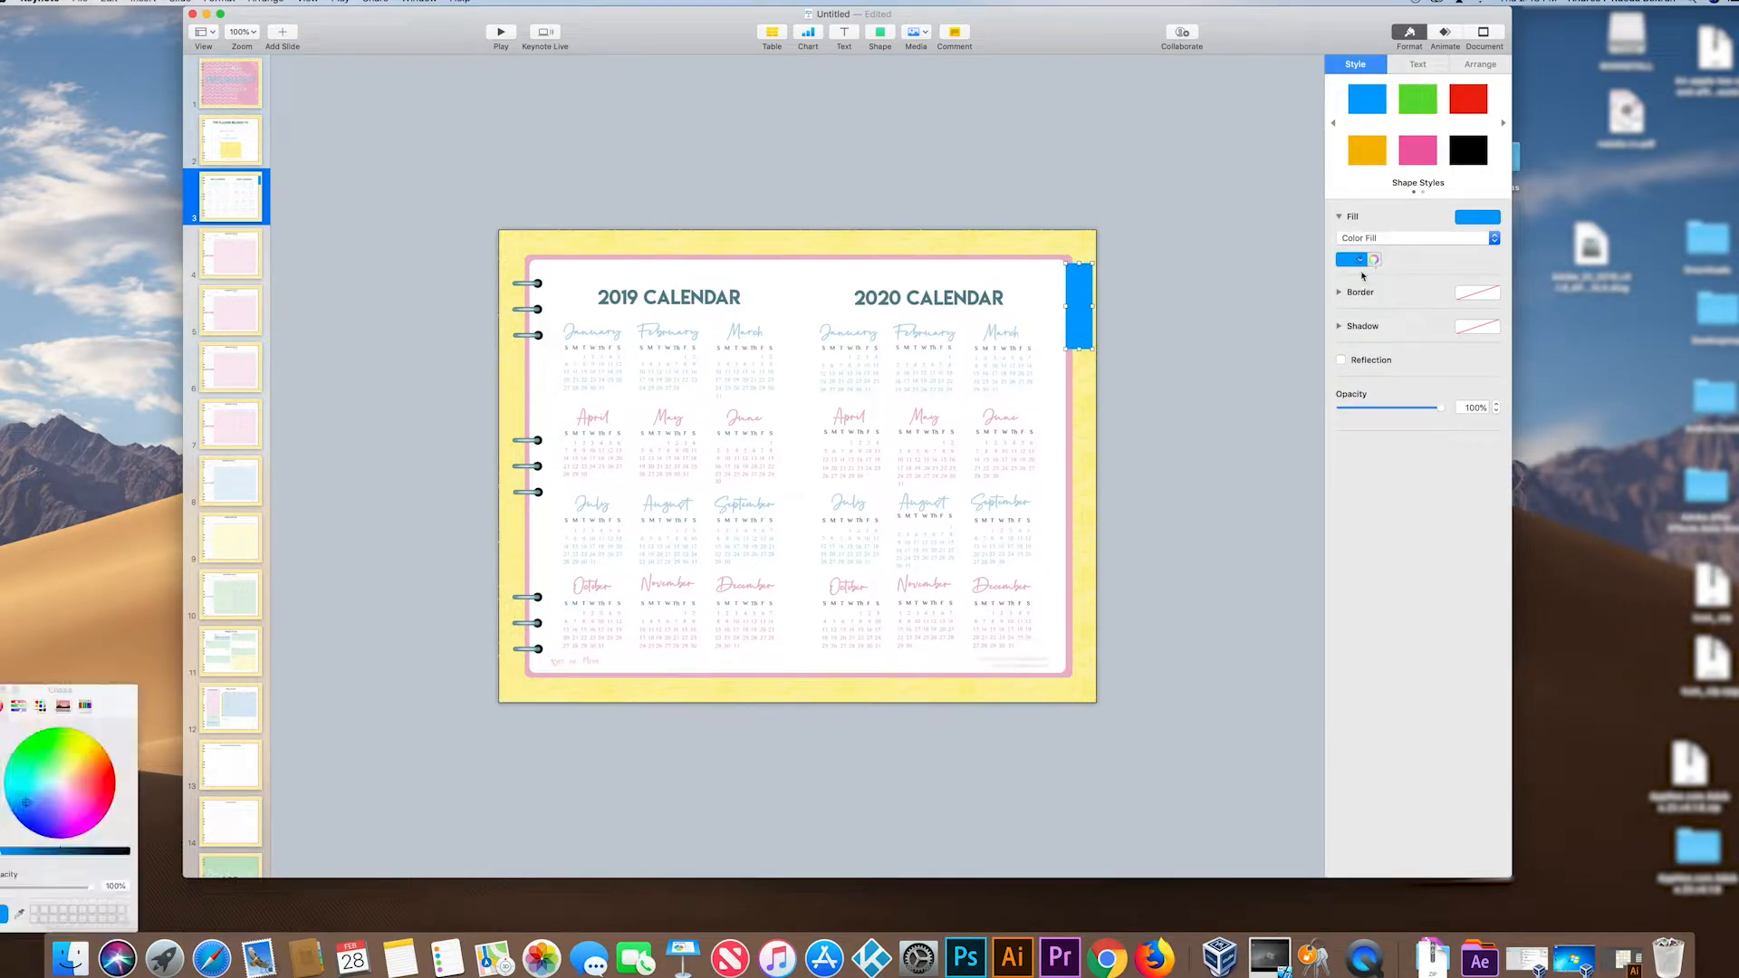
drag(102, 741, 1229, 387)
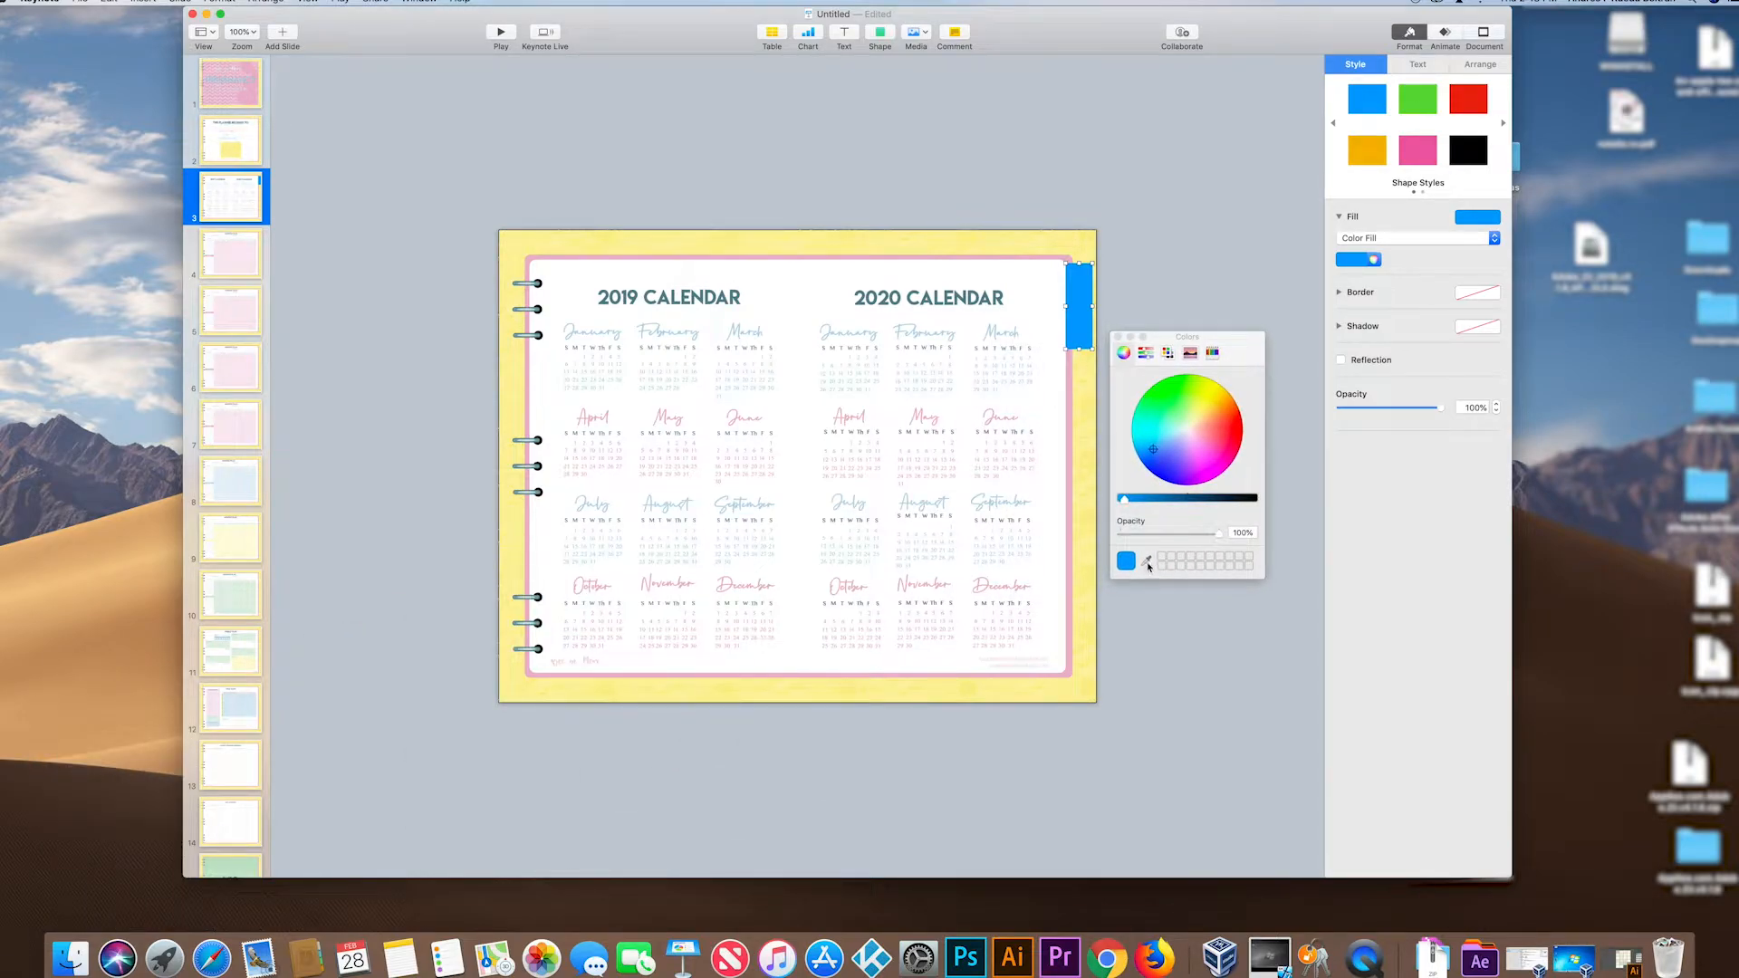
click(1148, 562)
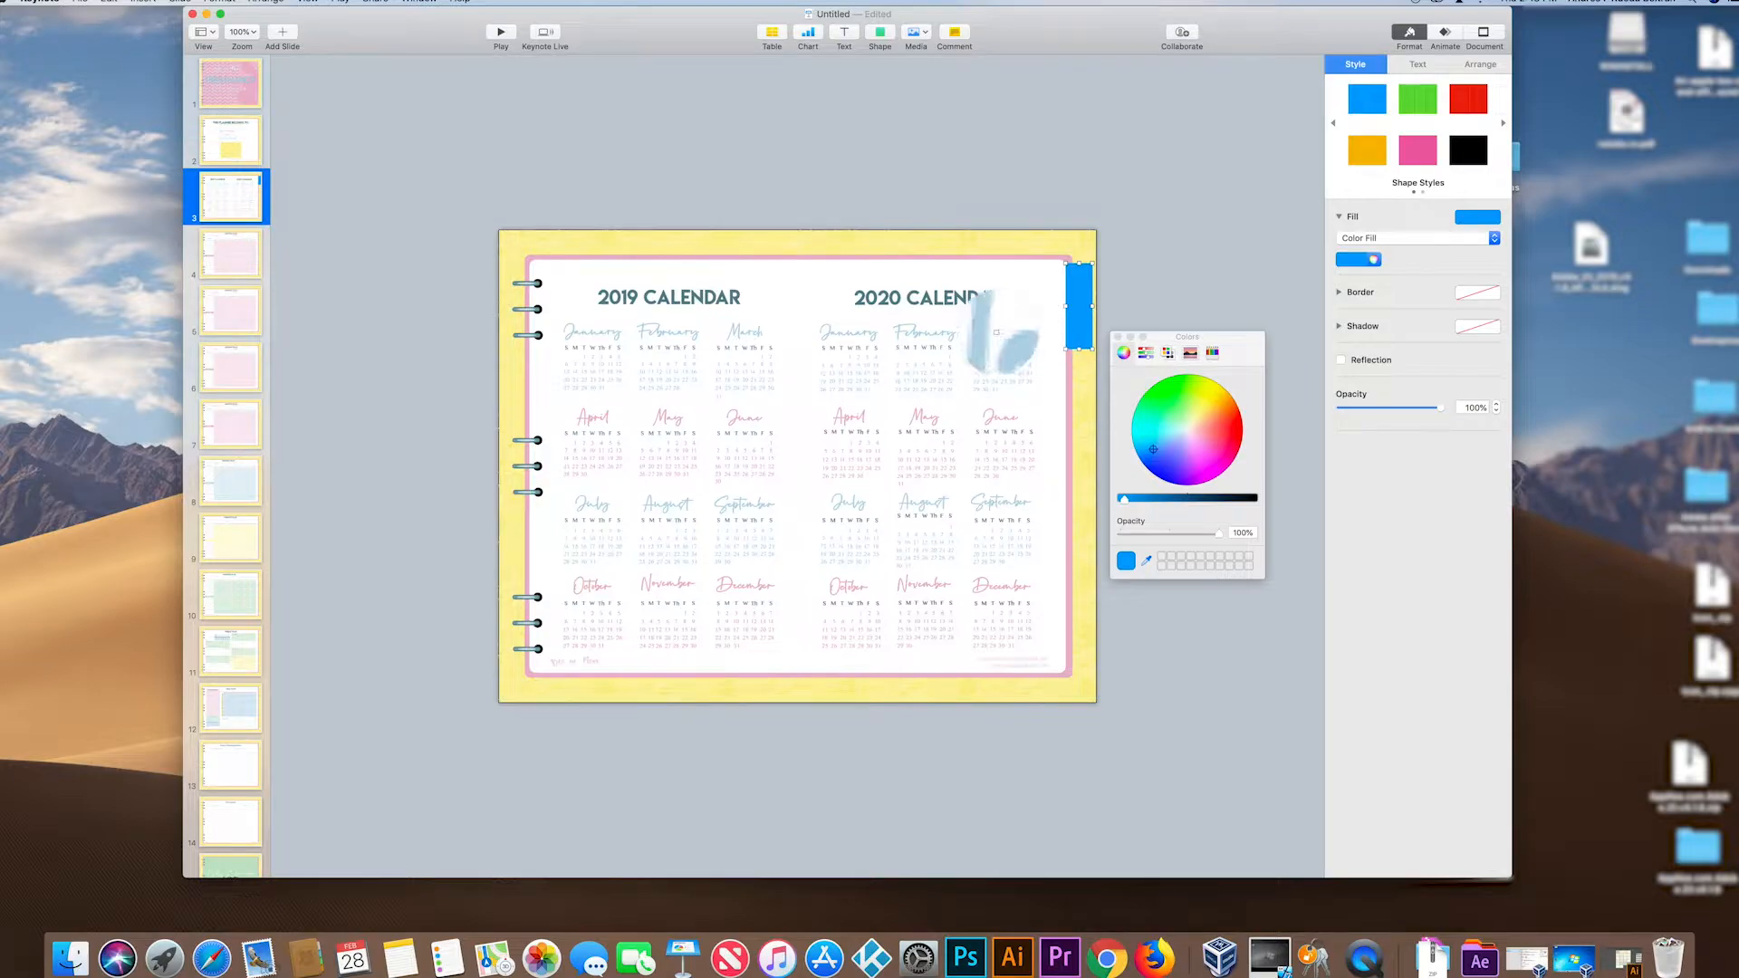
click(1000, 336)
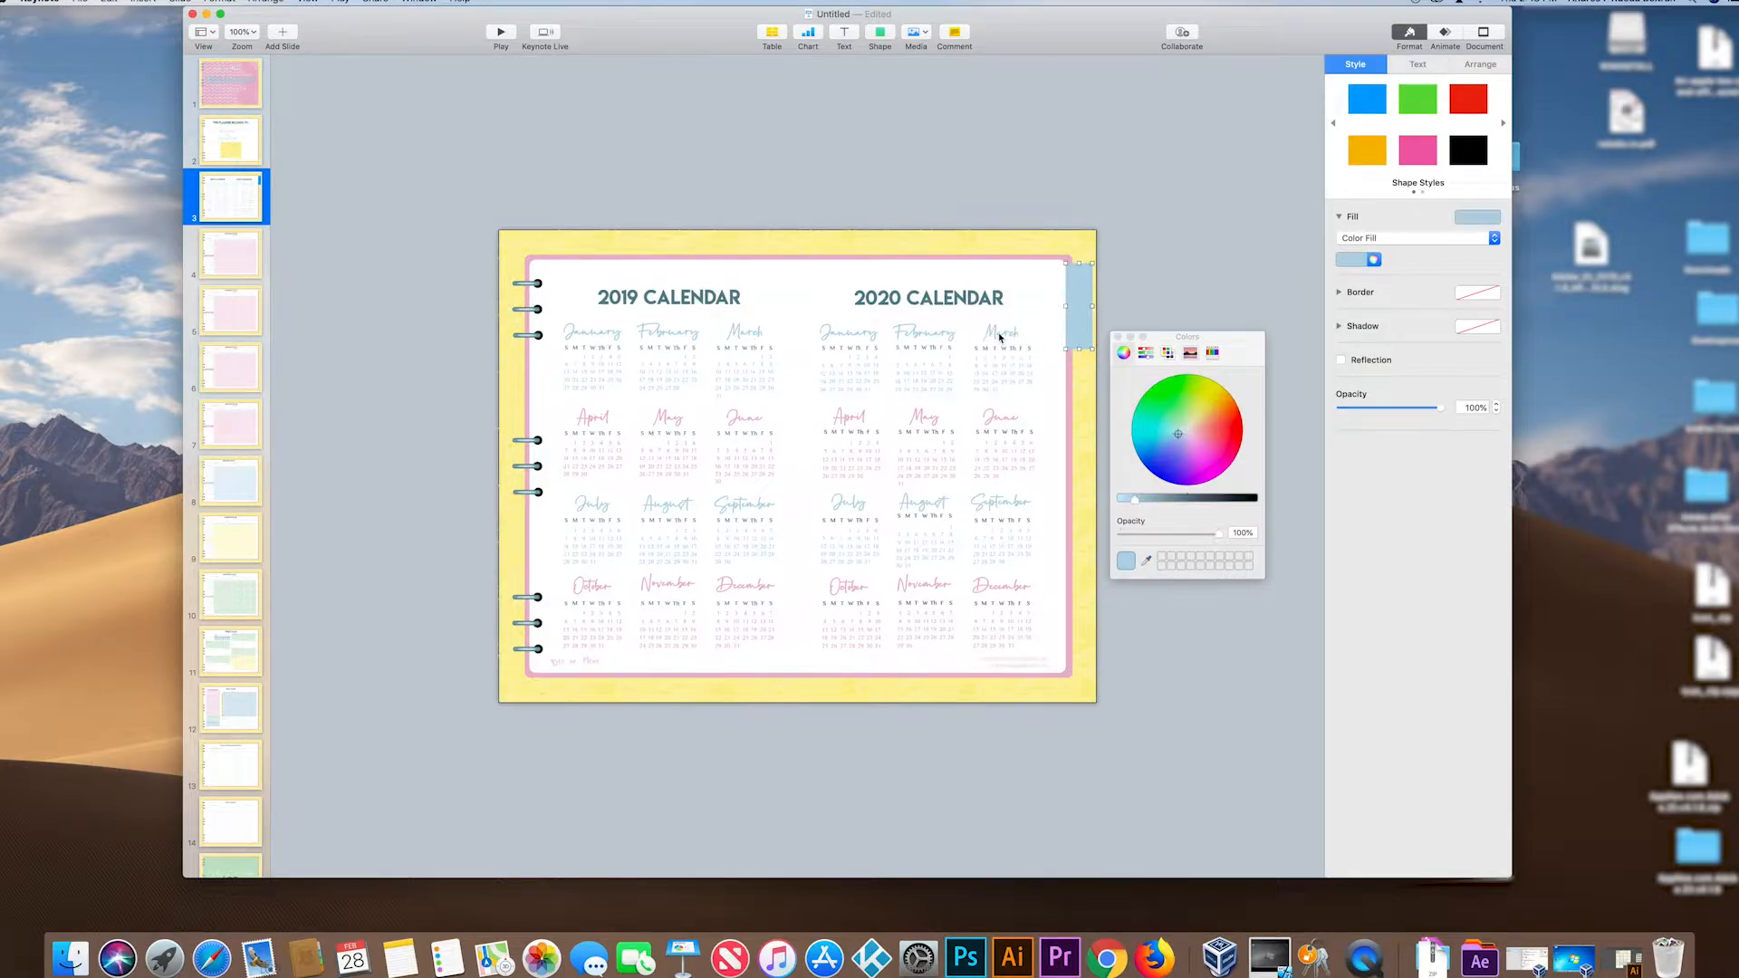
Step: Shift the light blue tab slightly down along the page's right edge and deselect it
click(1153, 255)
click(1083, 286)
drag(1082, 297, 1082, 304)
click(1117, 242)
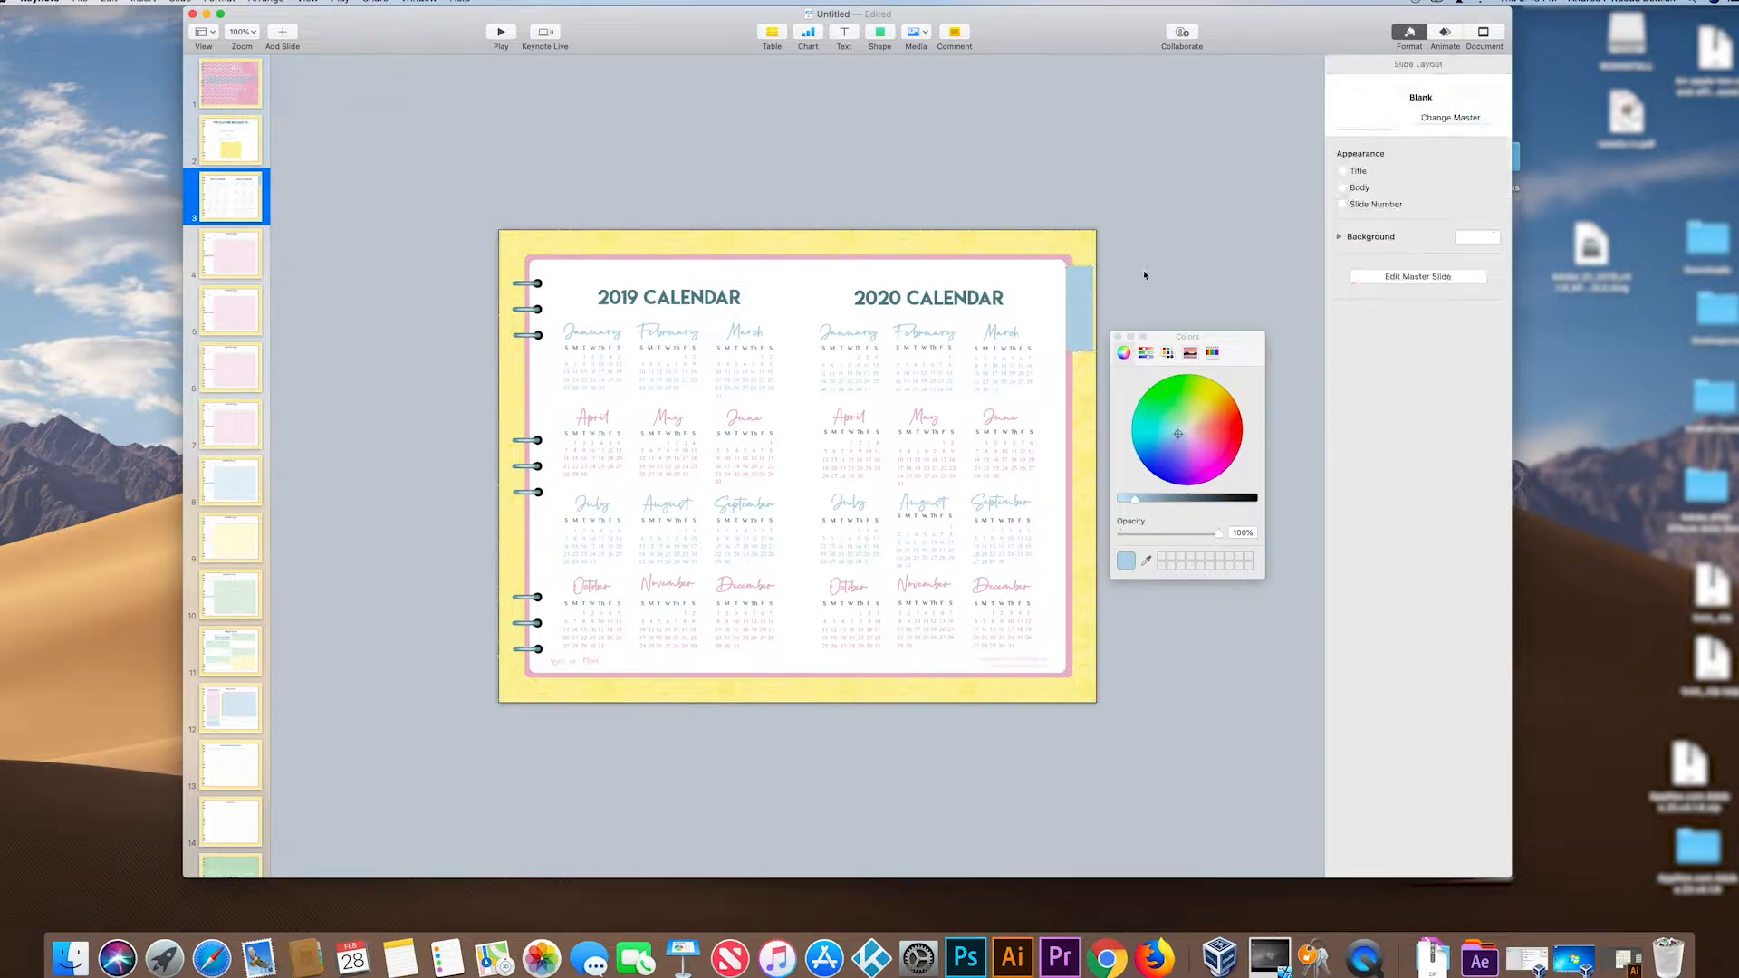
Step: Add another square shape to slide 3 and position it over the January 2019 calendar
click(878, 35)
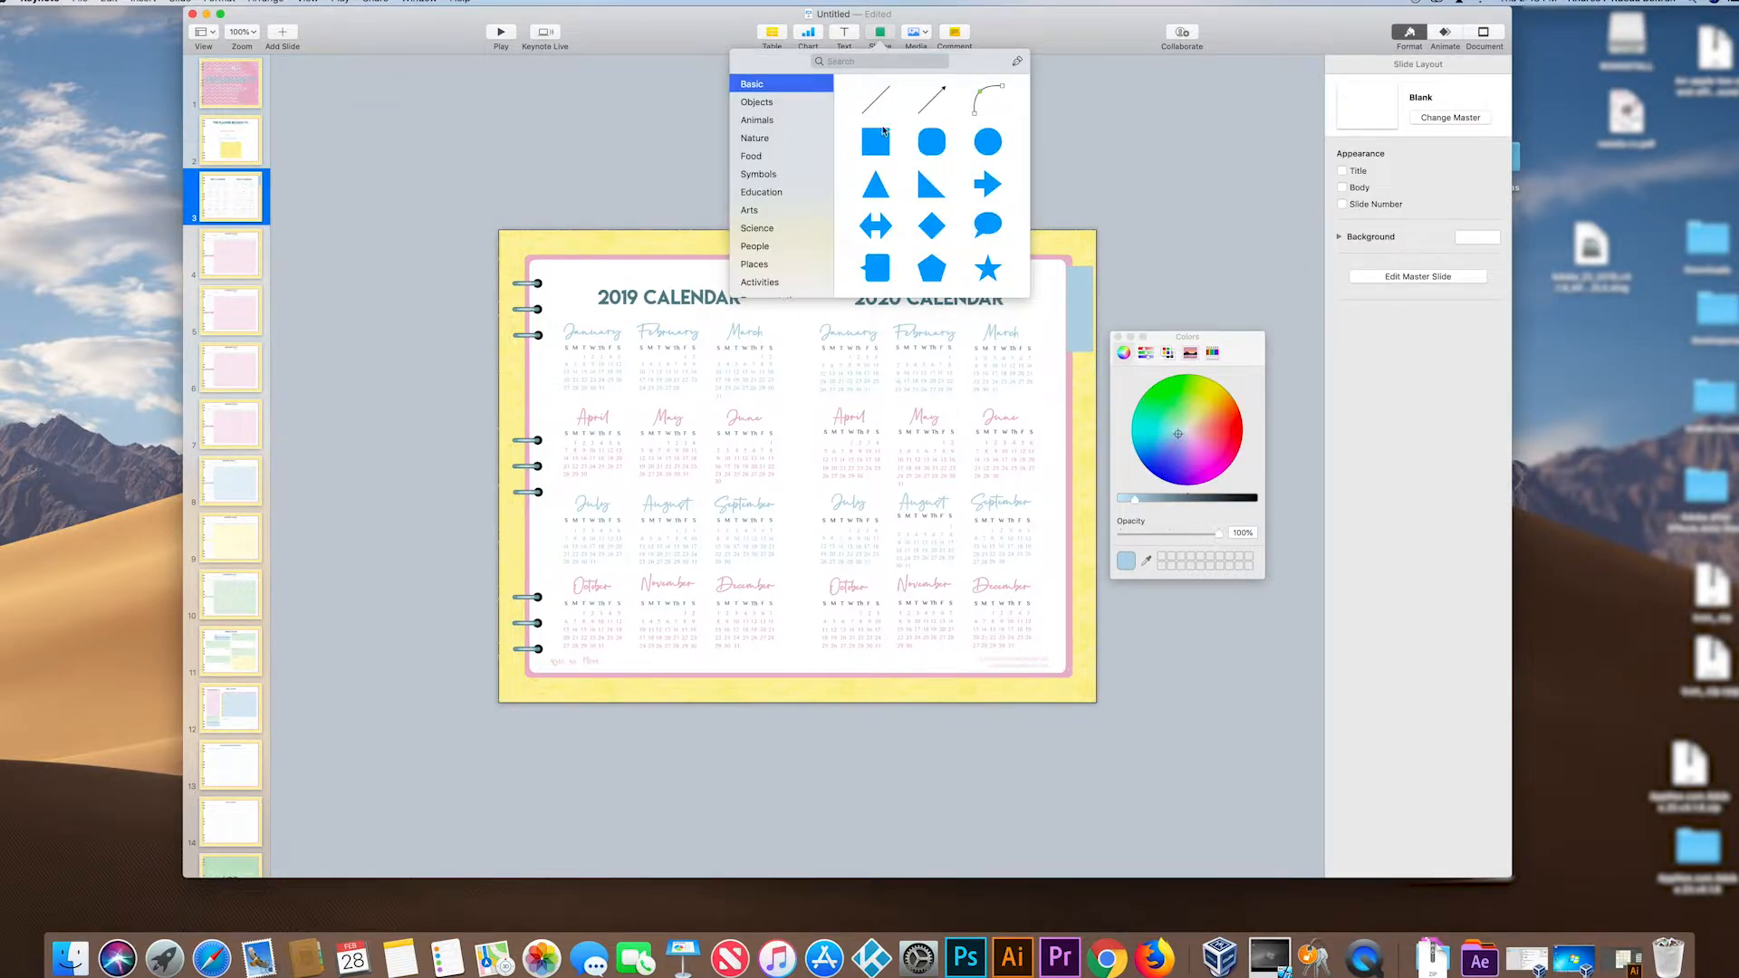
click(883, 131)
drag(794, 466, 584, 351)
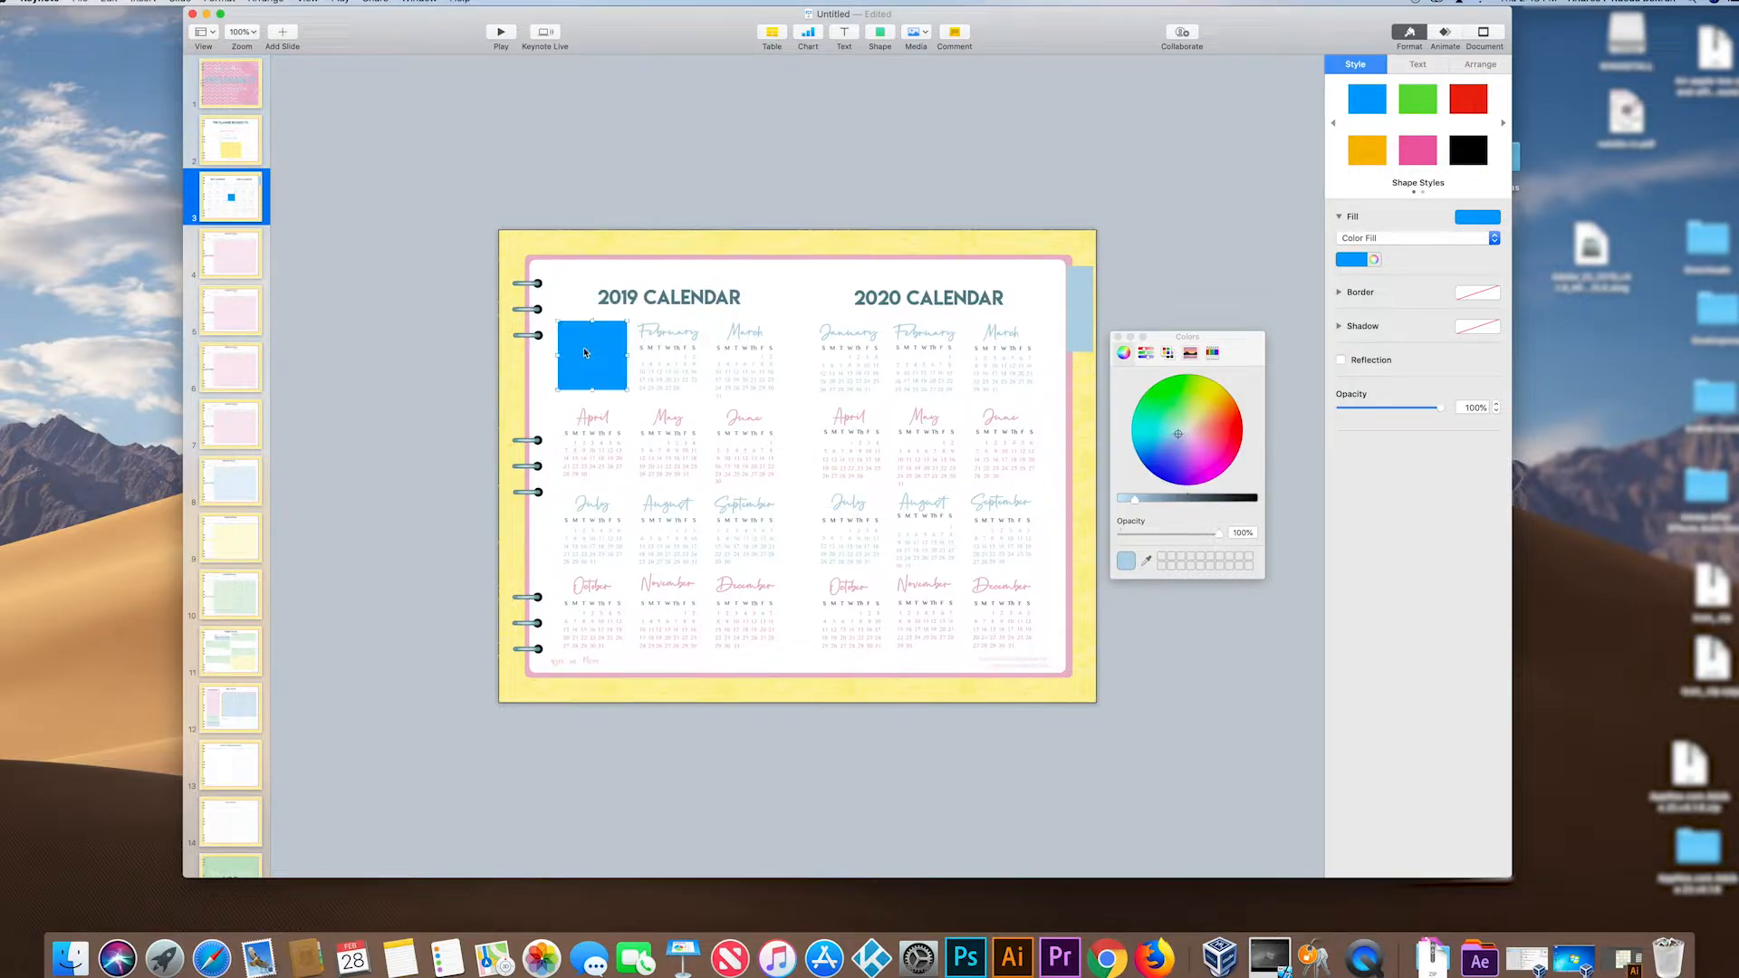
Step: Set the square over January 2019 to No Fill and open the options for that shape
click(1492, 218)
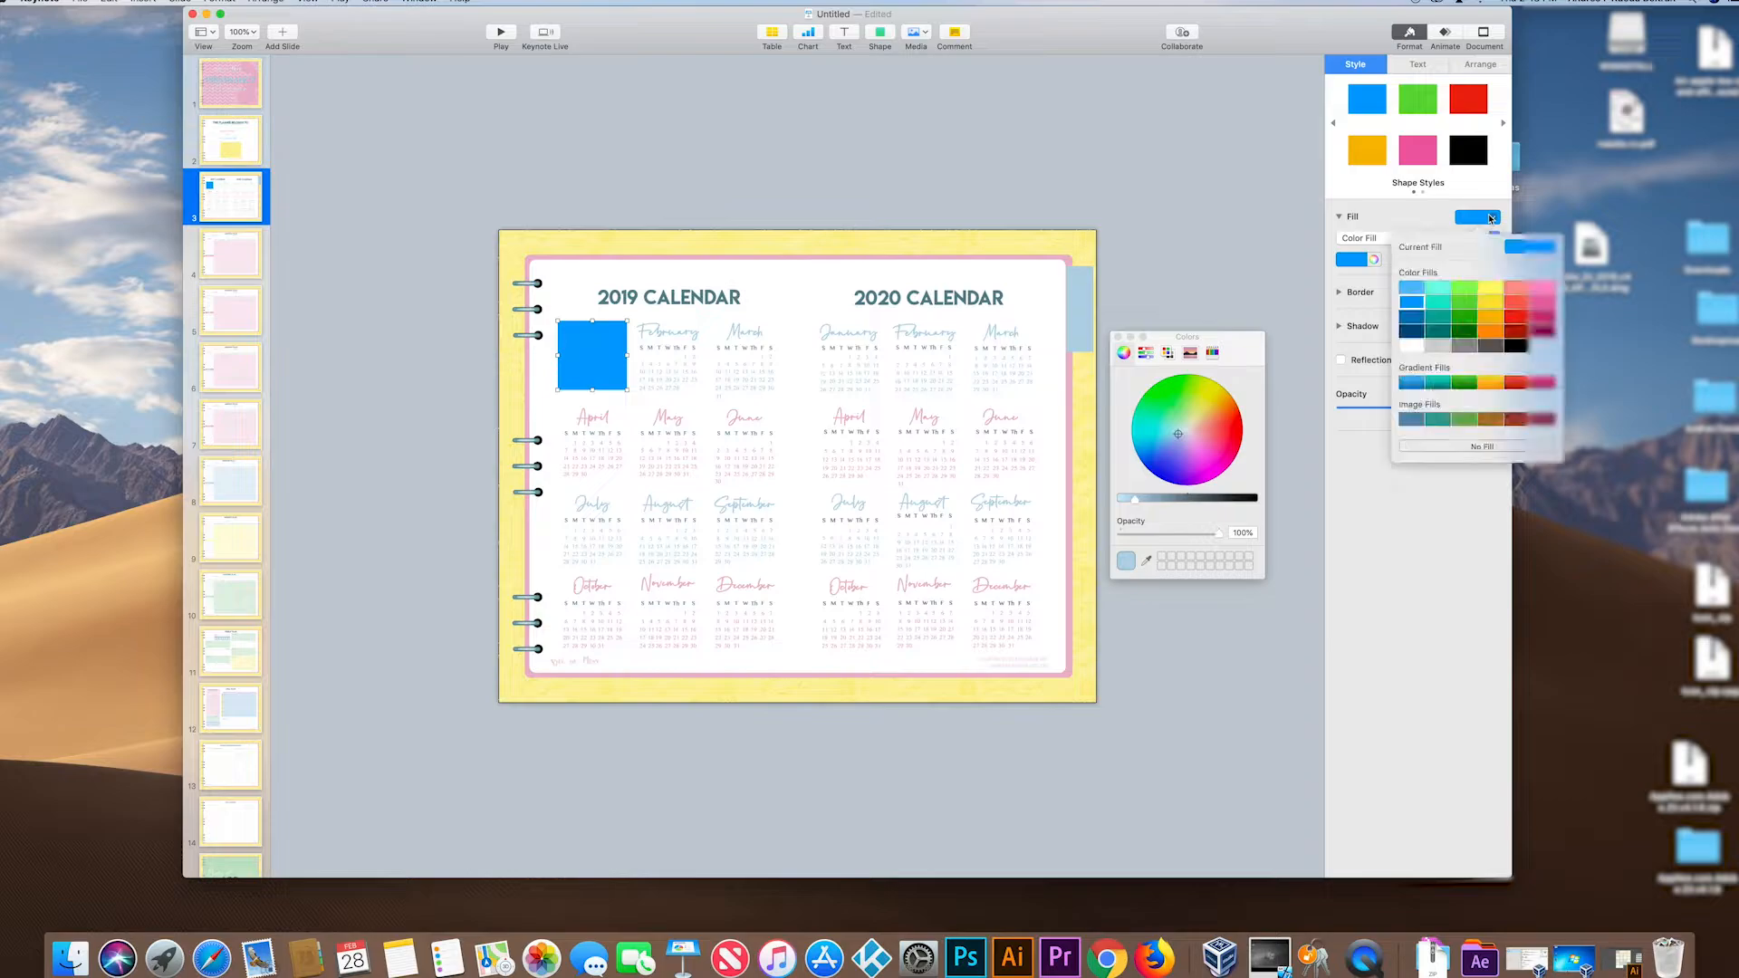
click(1505, 450)
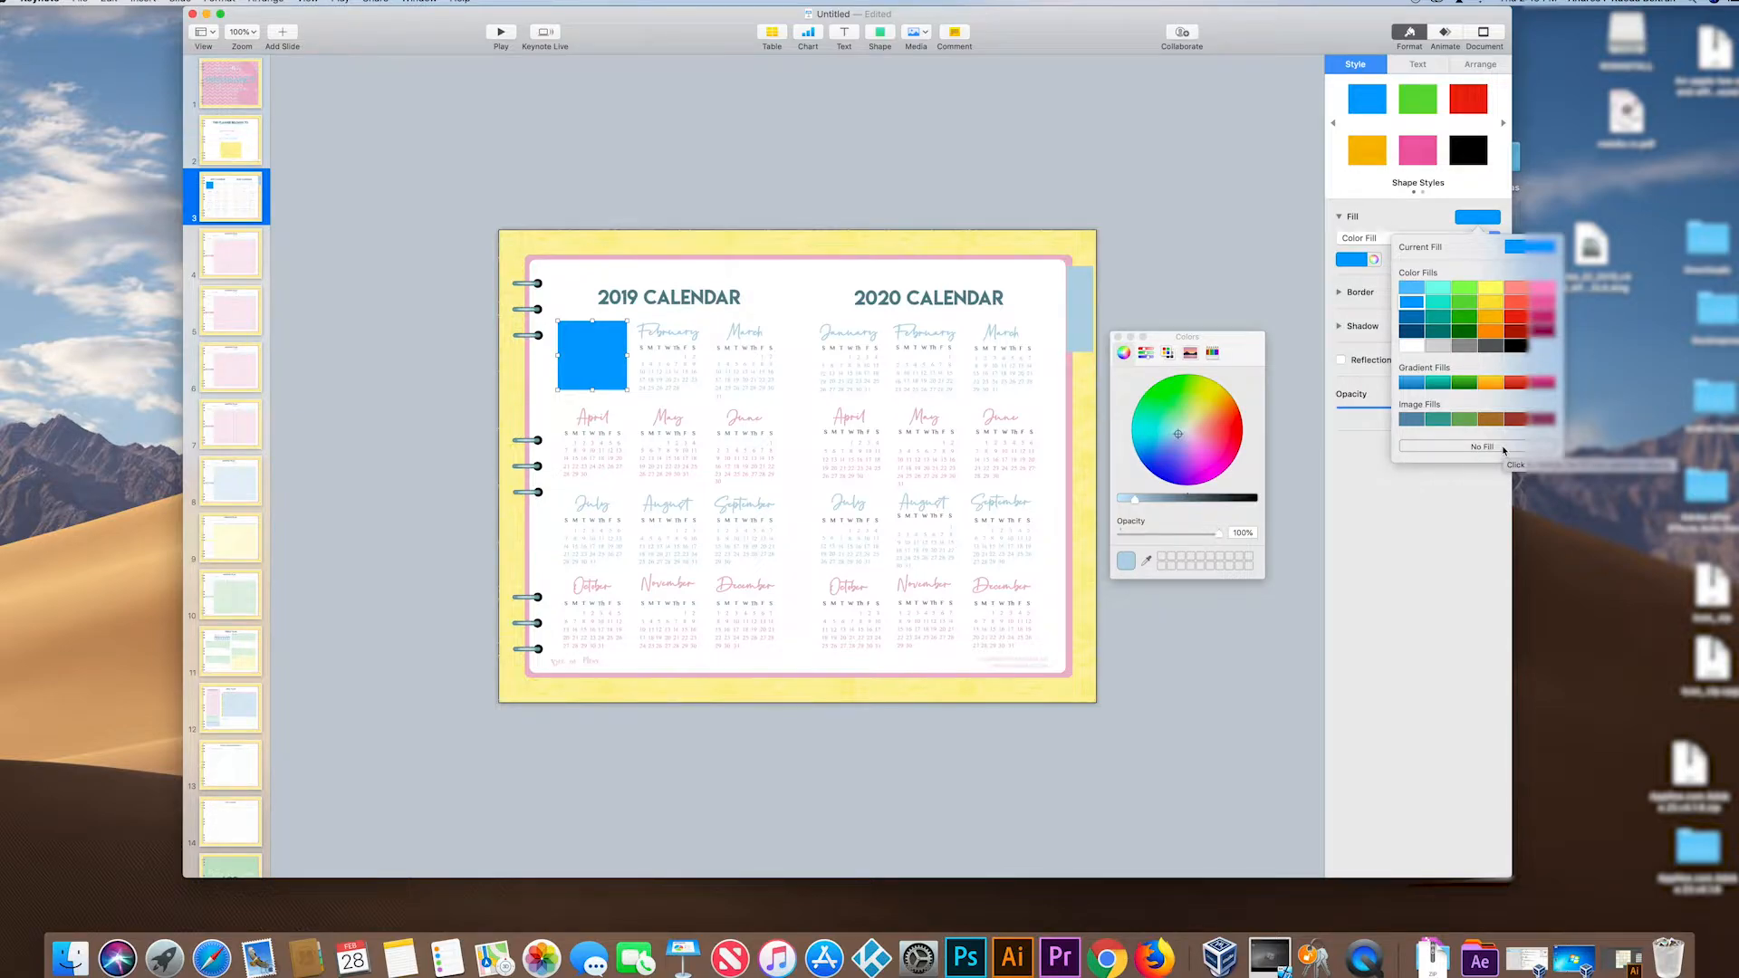
click(1504, 449)
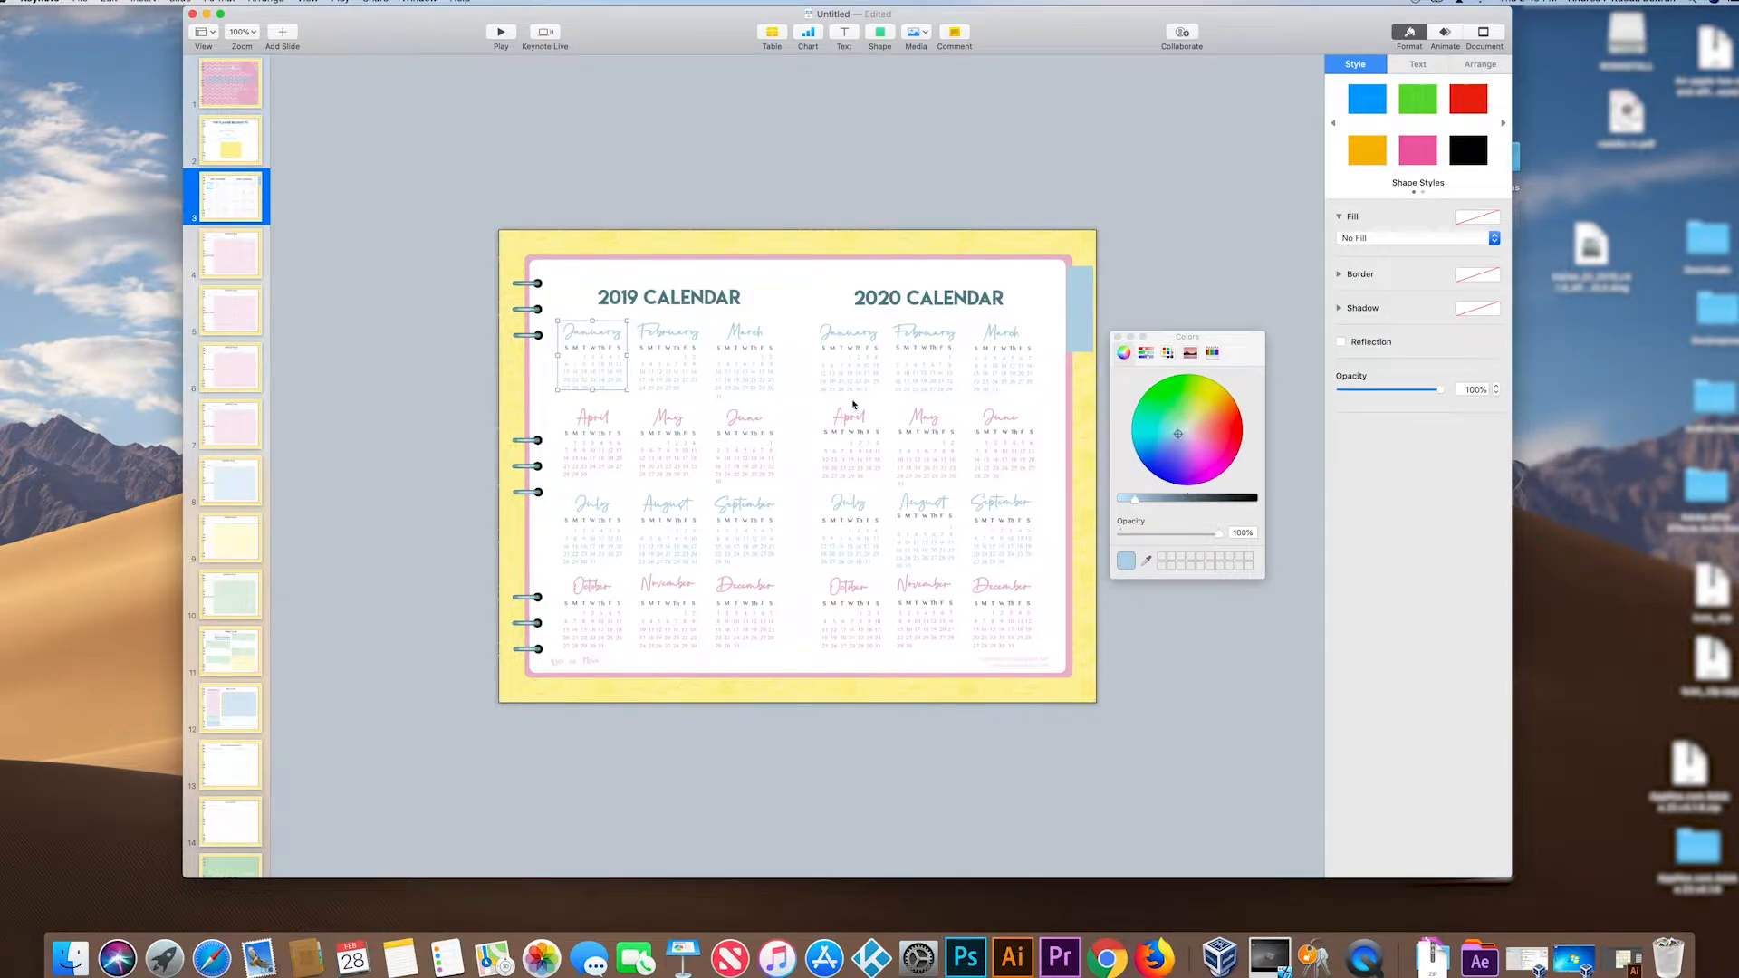
drag(592, 391, 592, 391)
right_click(606, 358)
mouse_move(712, 505)
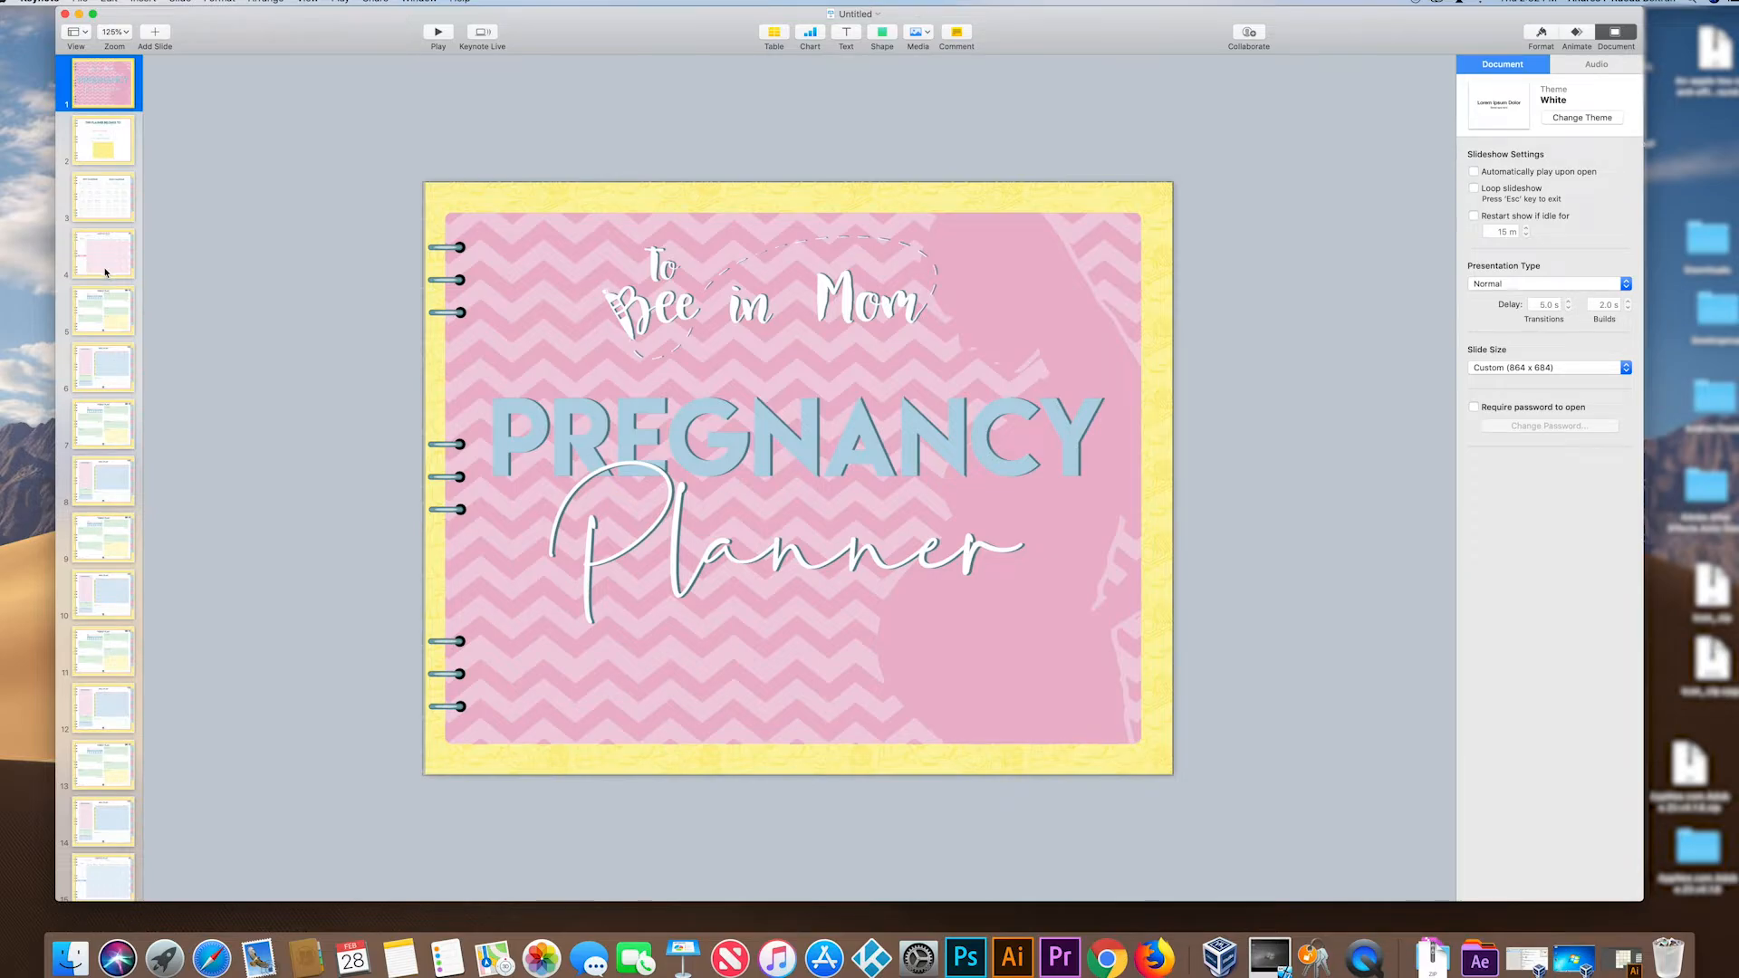
Step: Review the completed planner's ownership page, its linked calendar page with side tabs, and the remaining slides to the end
click(106, 138)
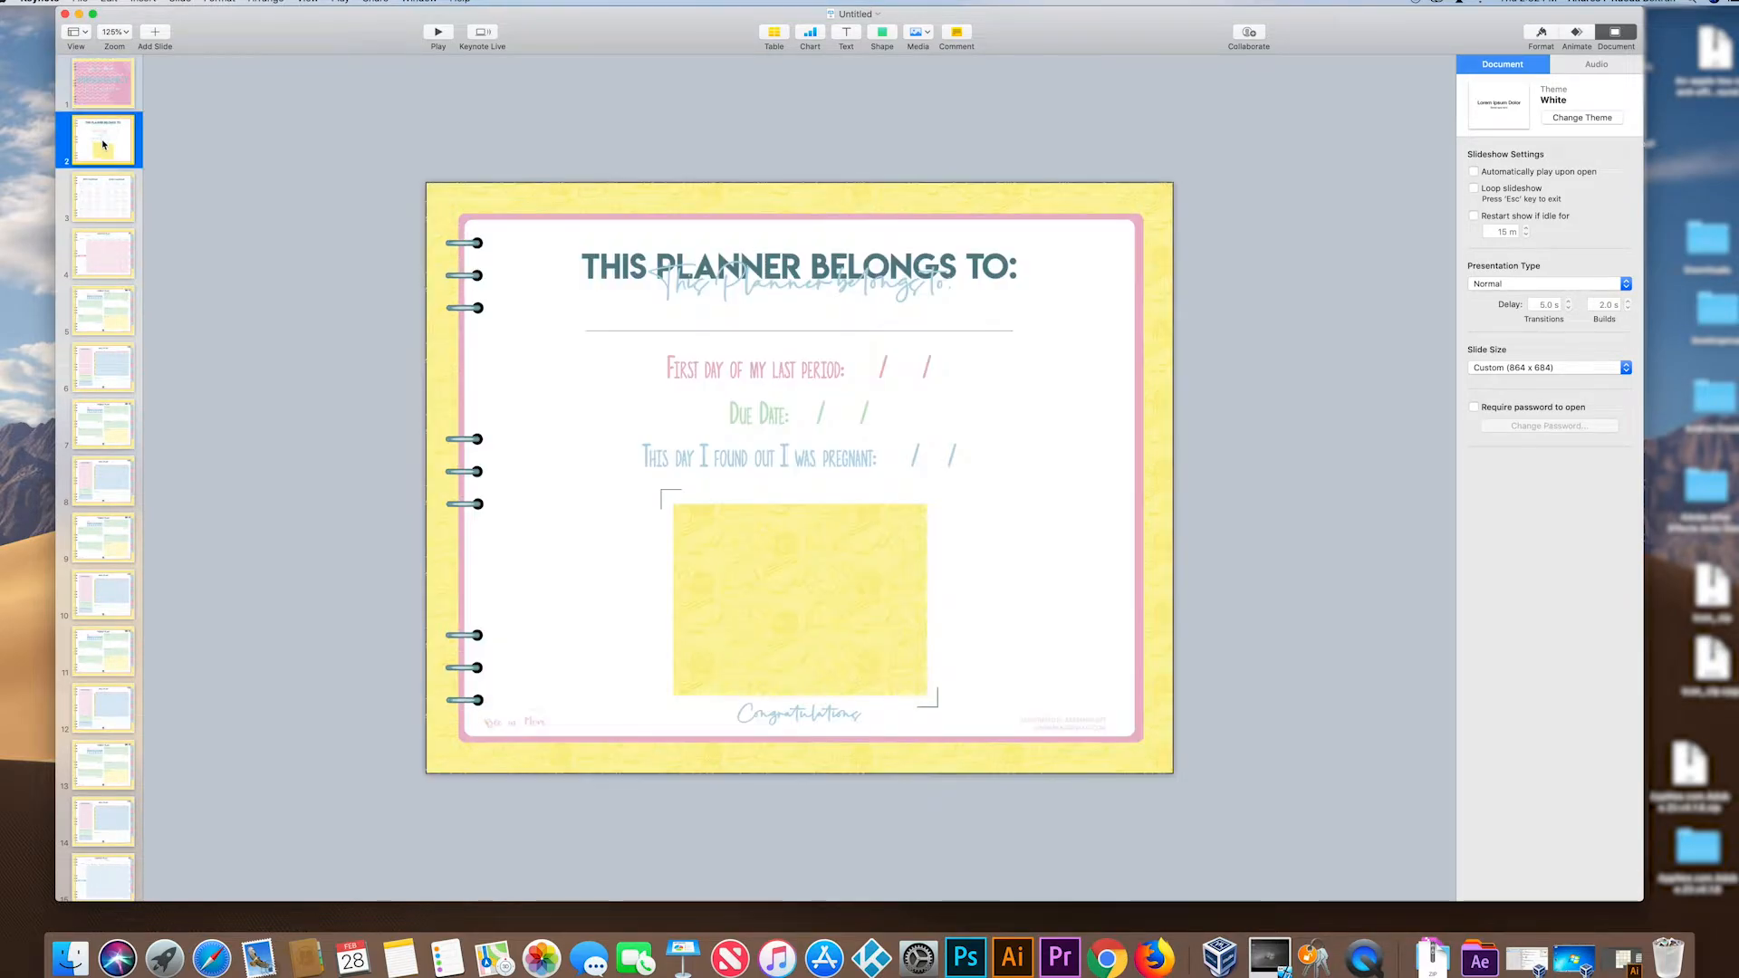
click(112, 207)
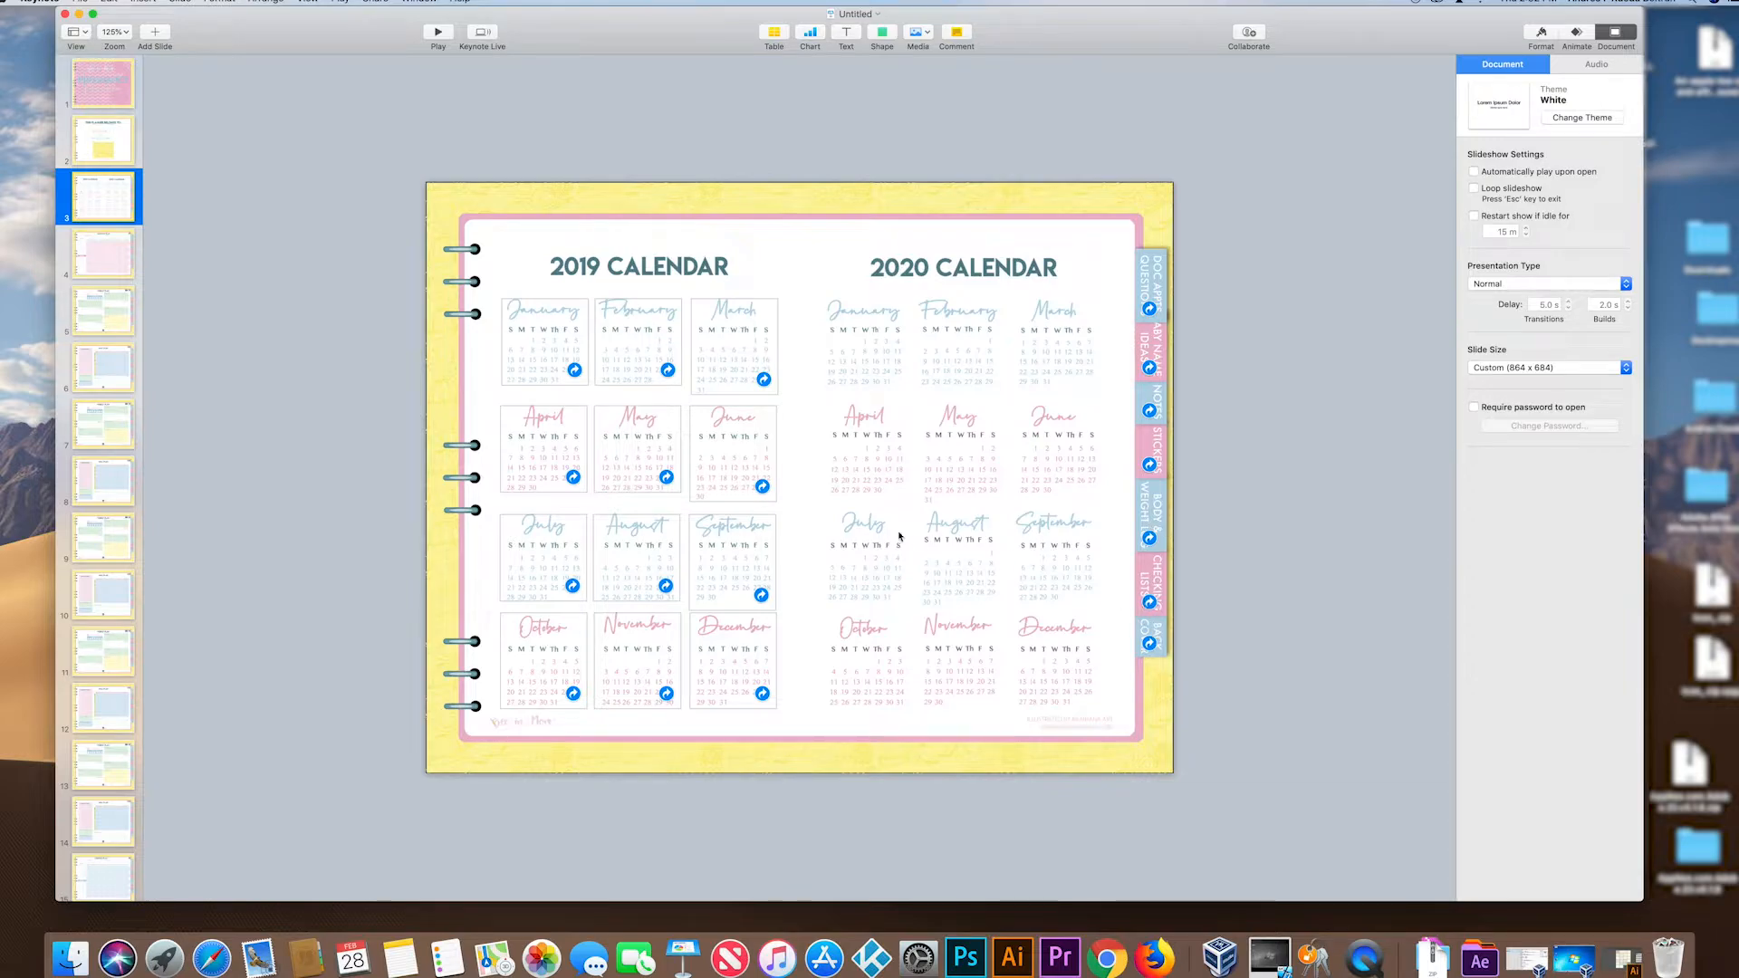
scroll(104, 466, down, 15)
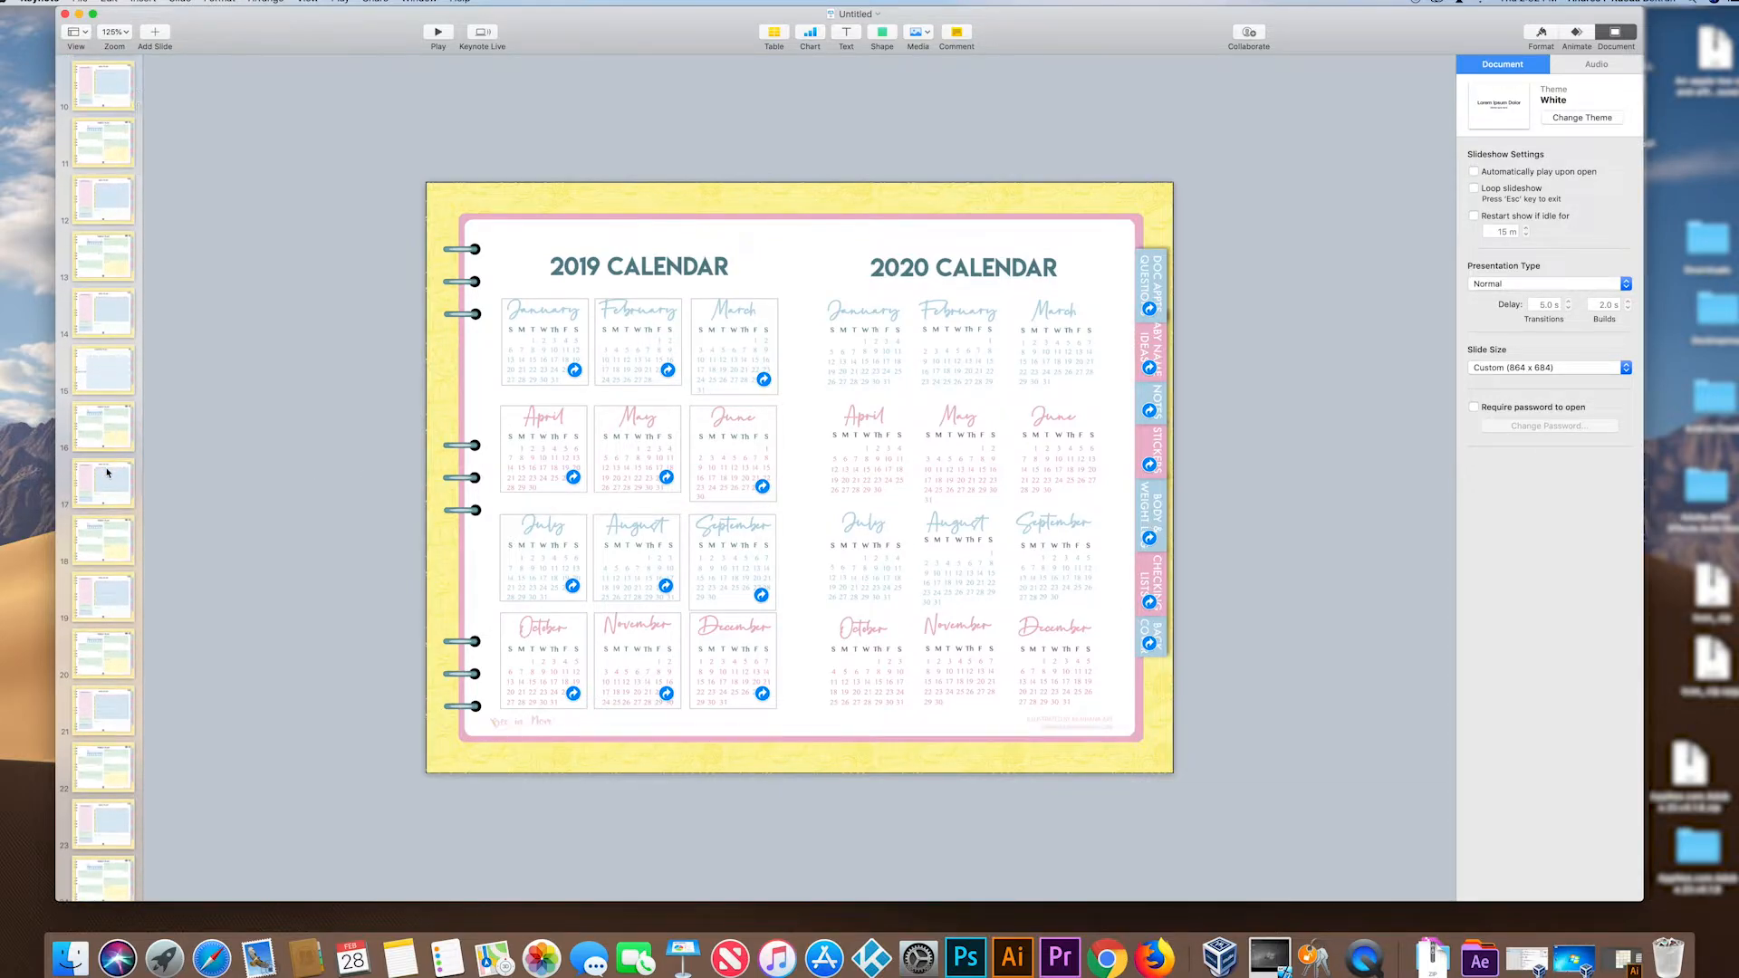
scroll(104, 471, down, 20)
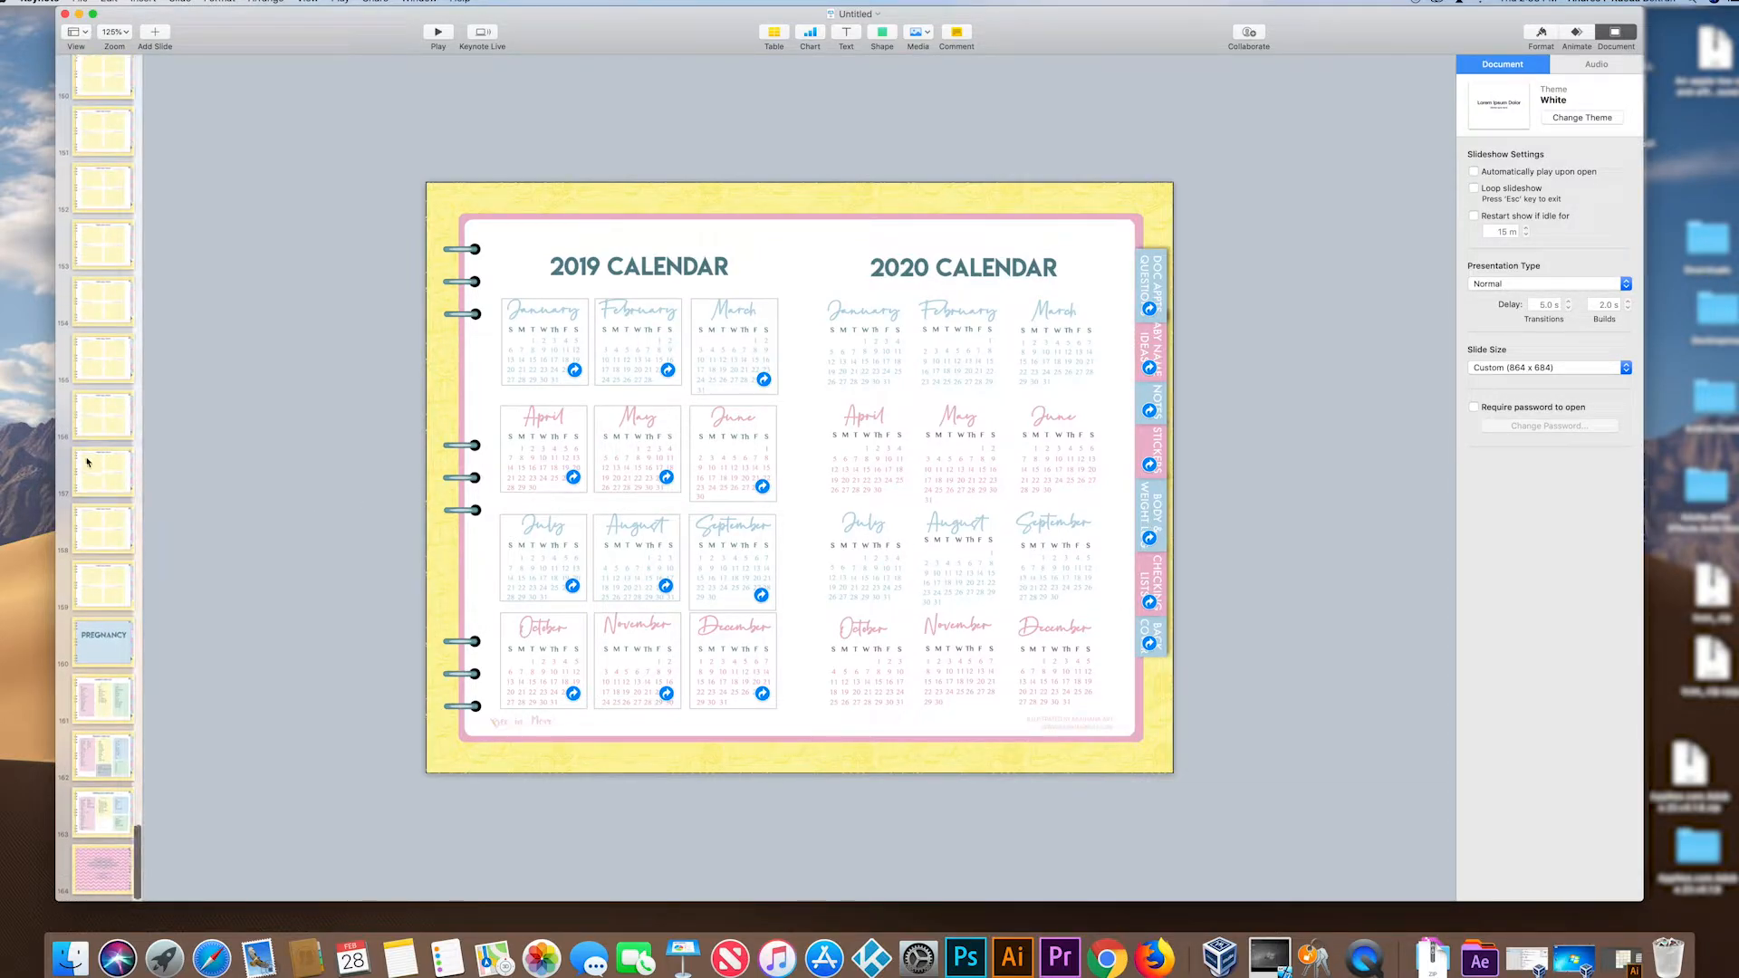
Step: Open a Weekly Belly Photo slide and review the planner's slides back to the cover
click(89, 468)
scroll(109, 468, up, 20)
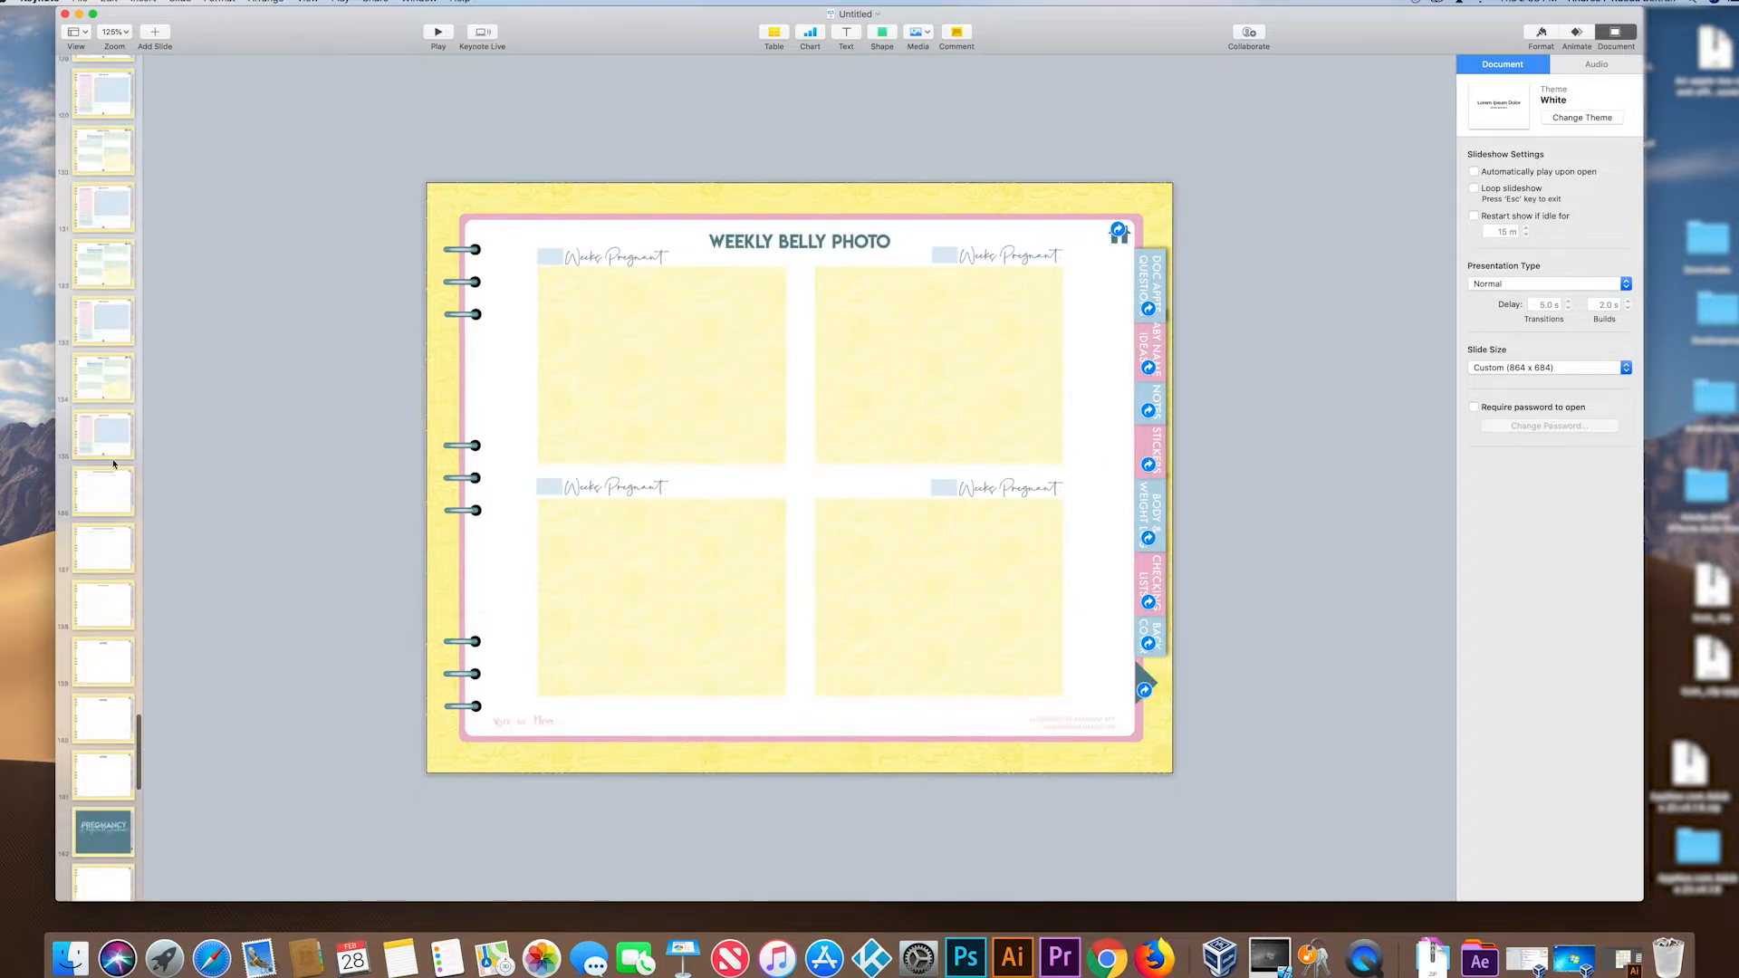
scroll(139, 468, up, 20)
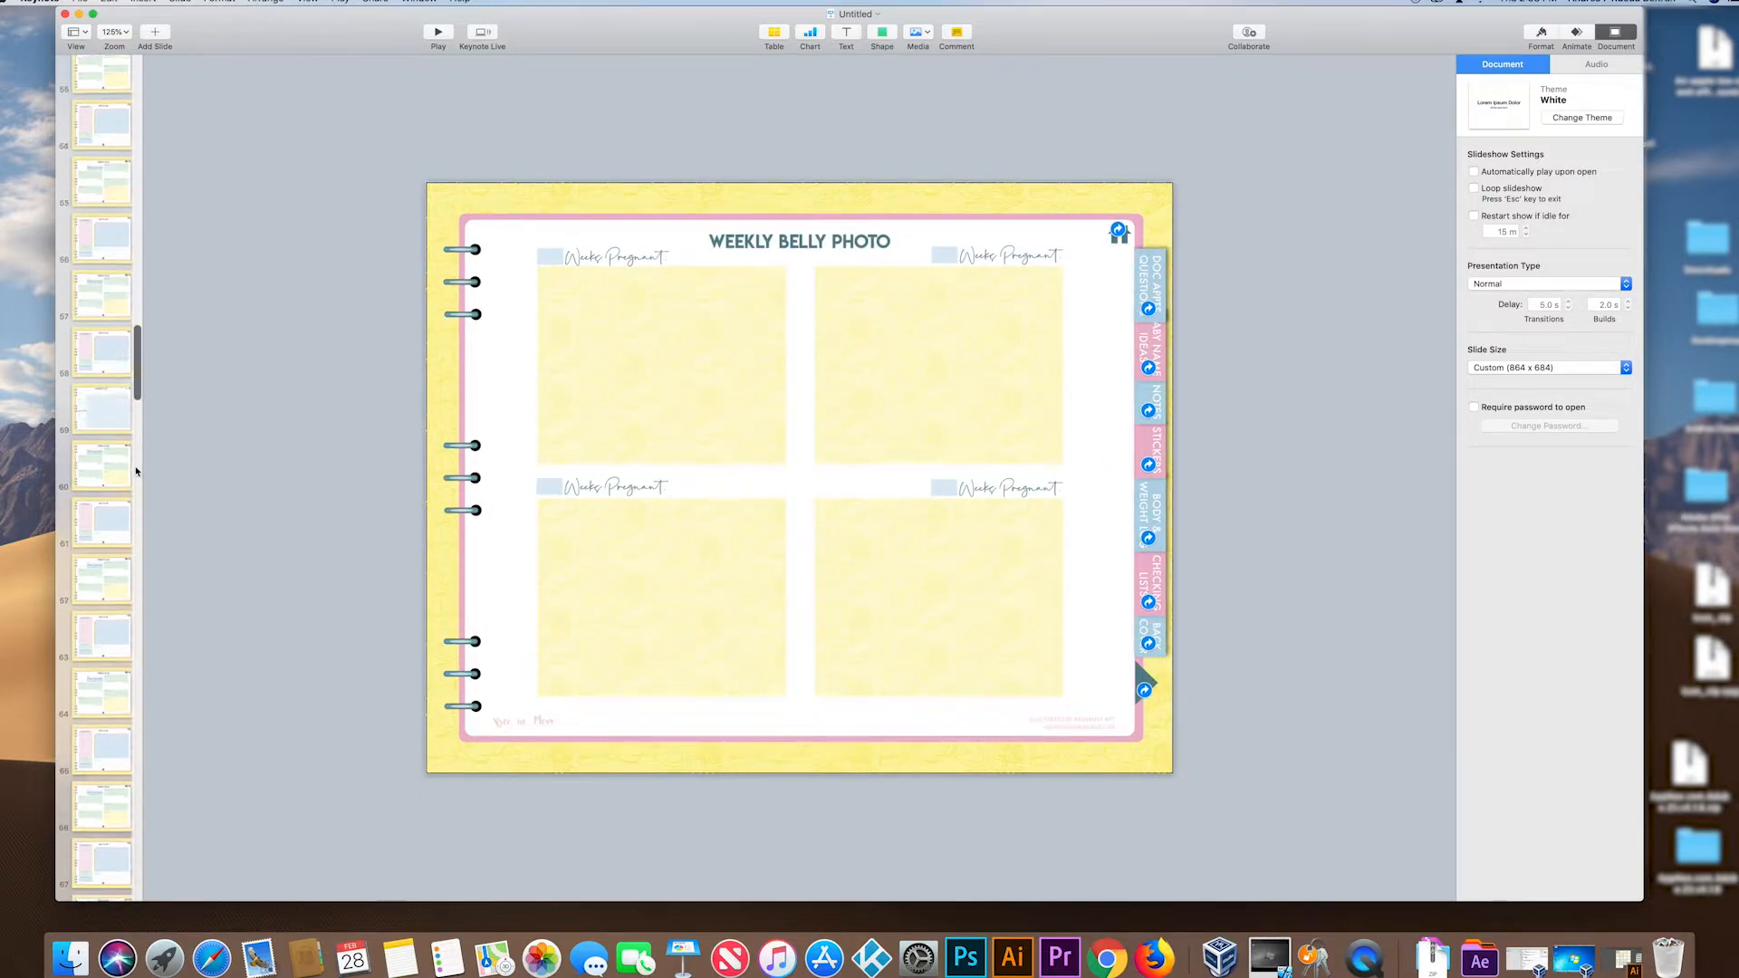
scroll(126, 470, up, 8)
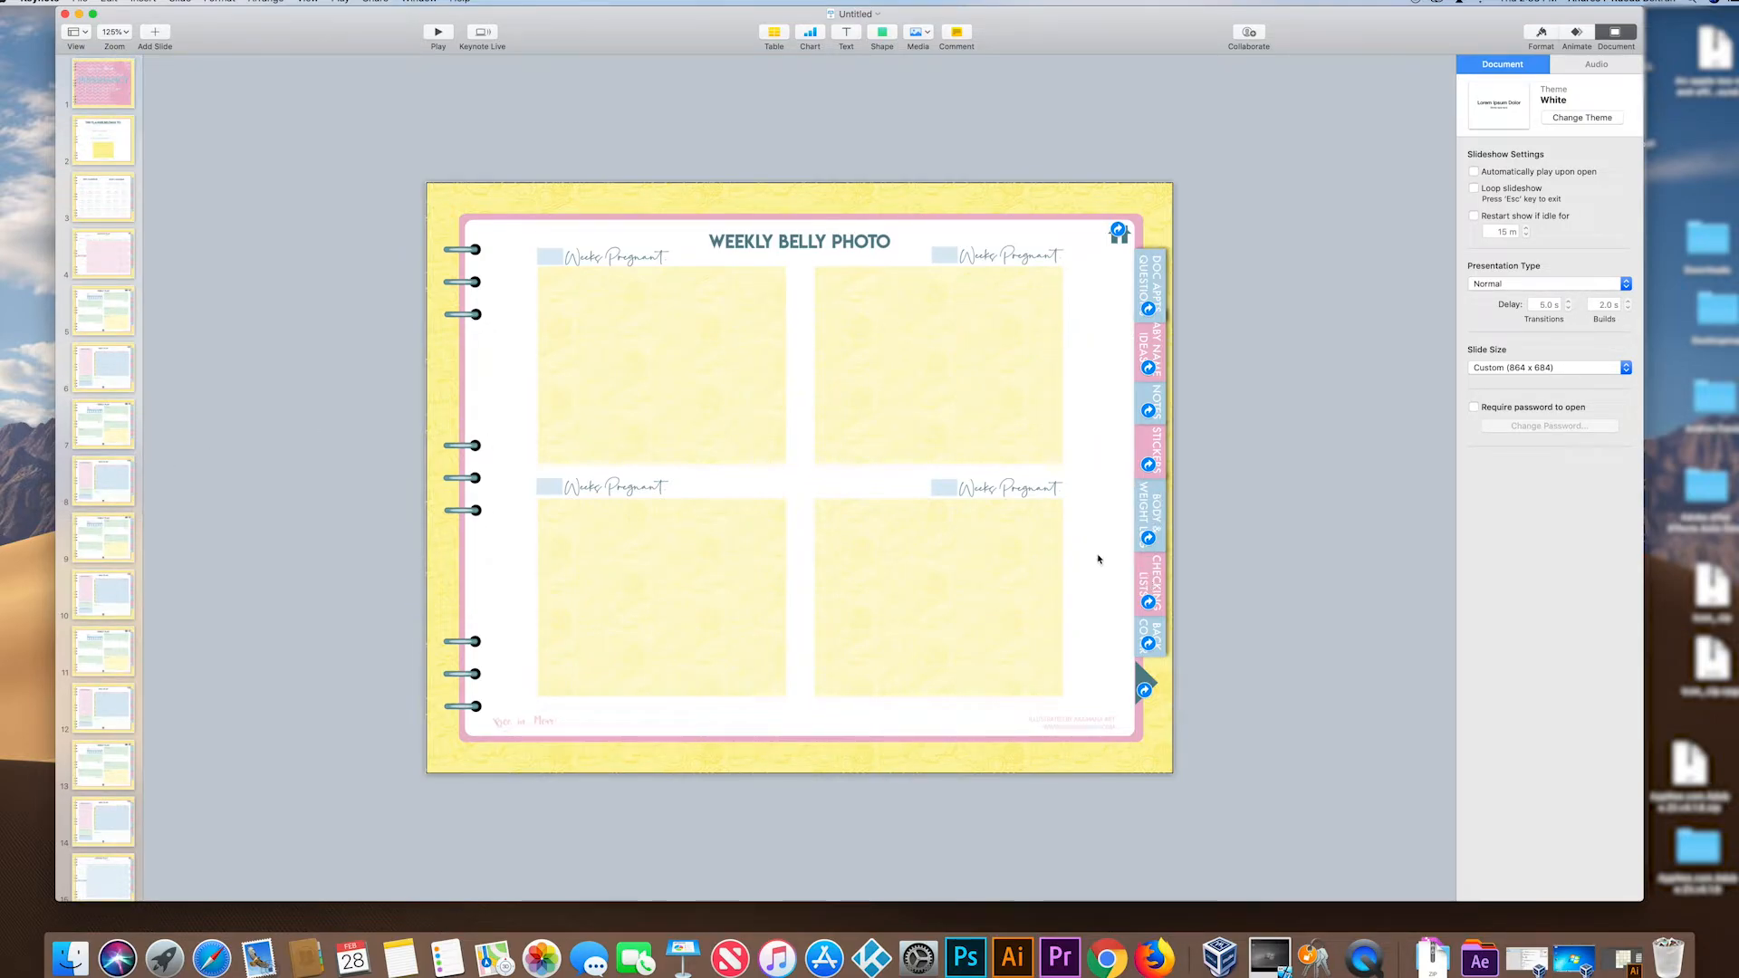
Step: Set up a PDF export at Best image quality that prints each stage of builds and includes skipped slides
click(79, 2)
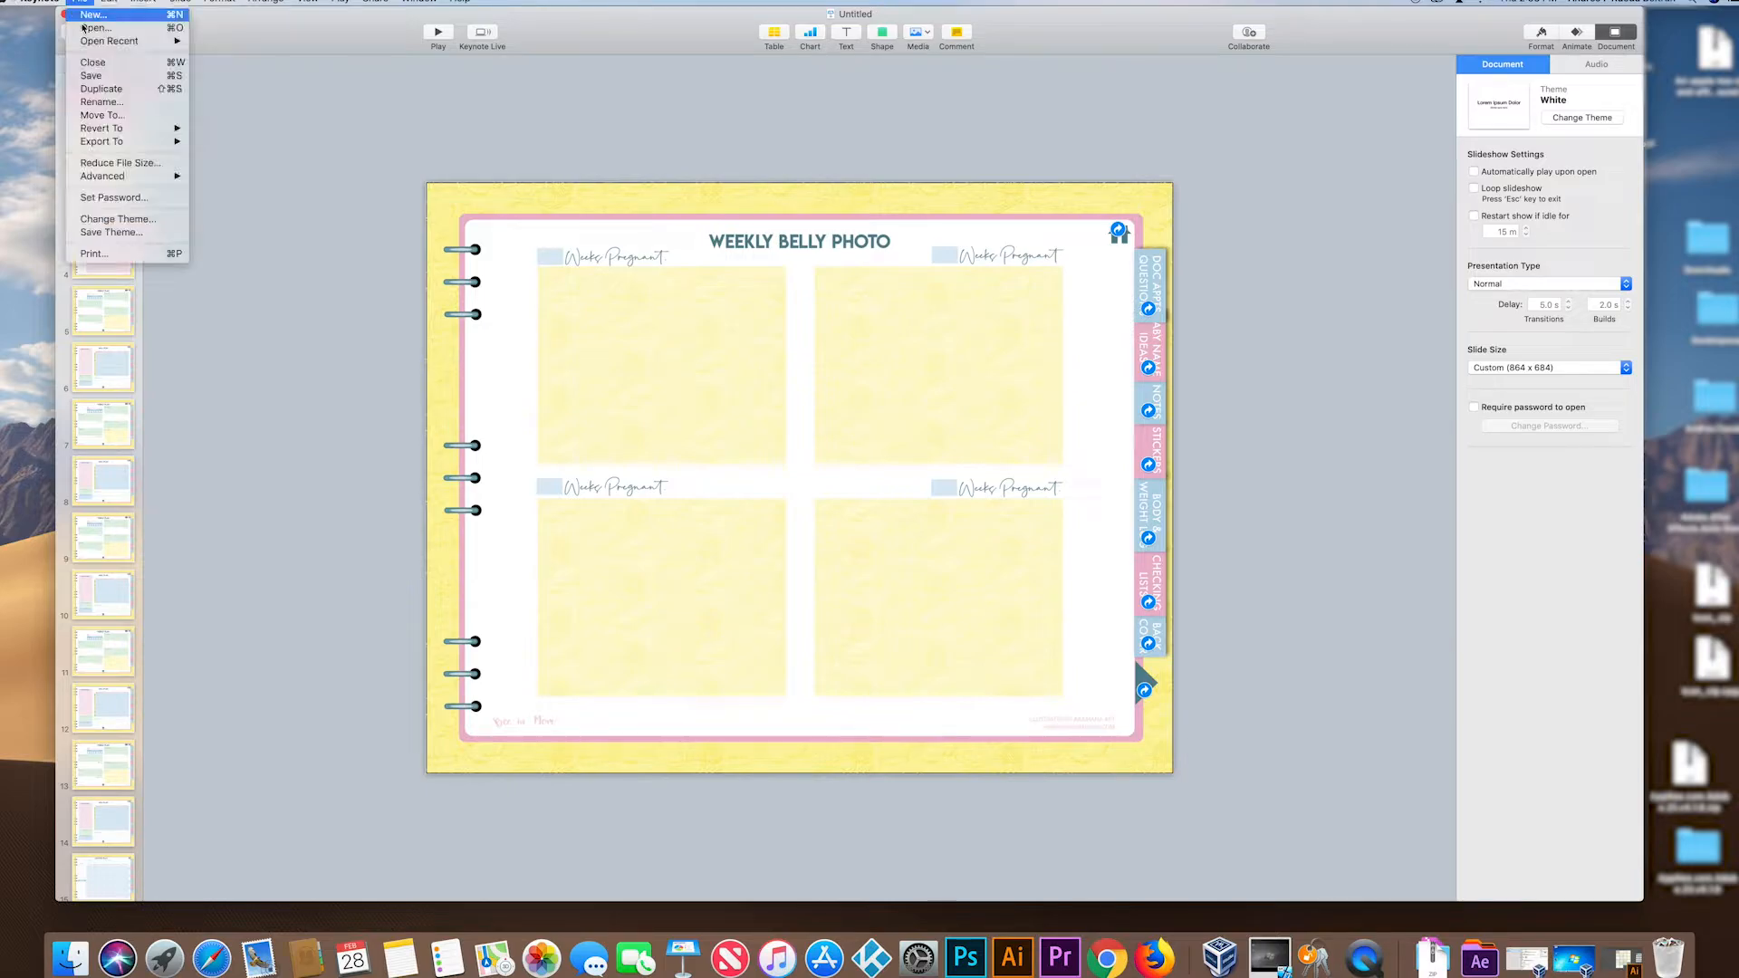
mouse_move(118, 142)
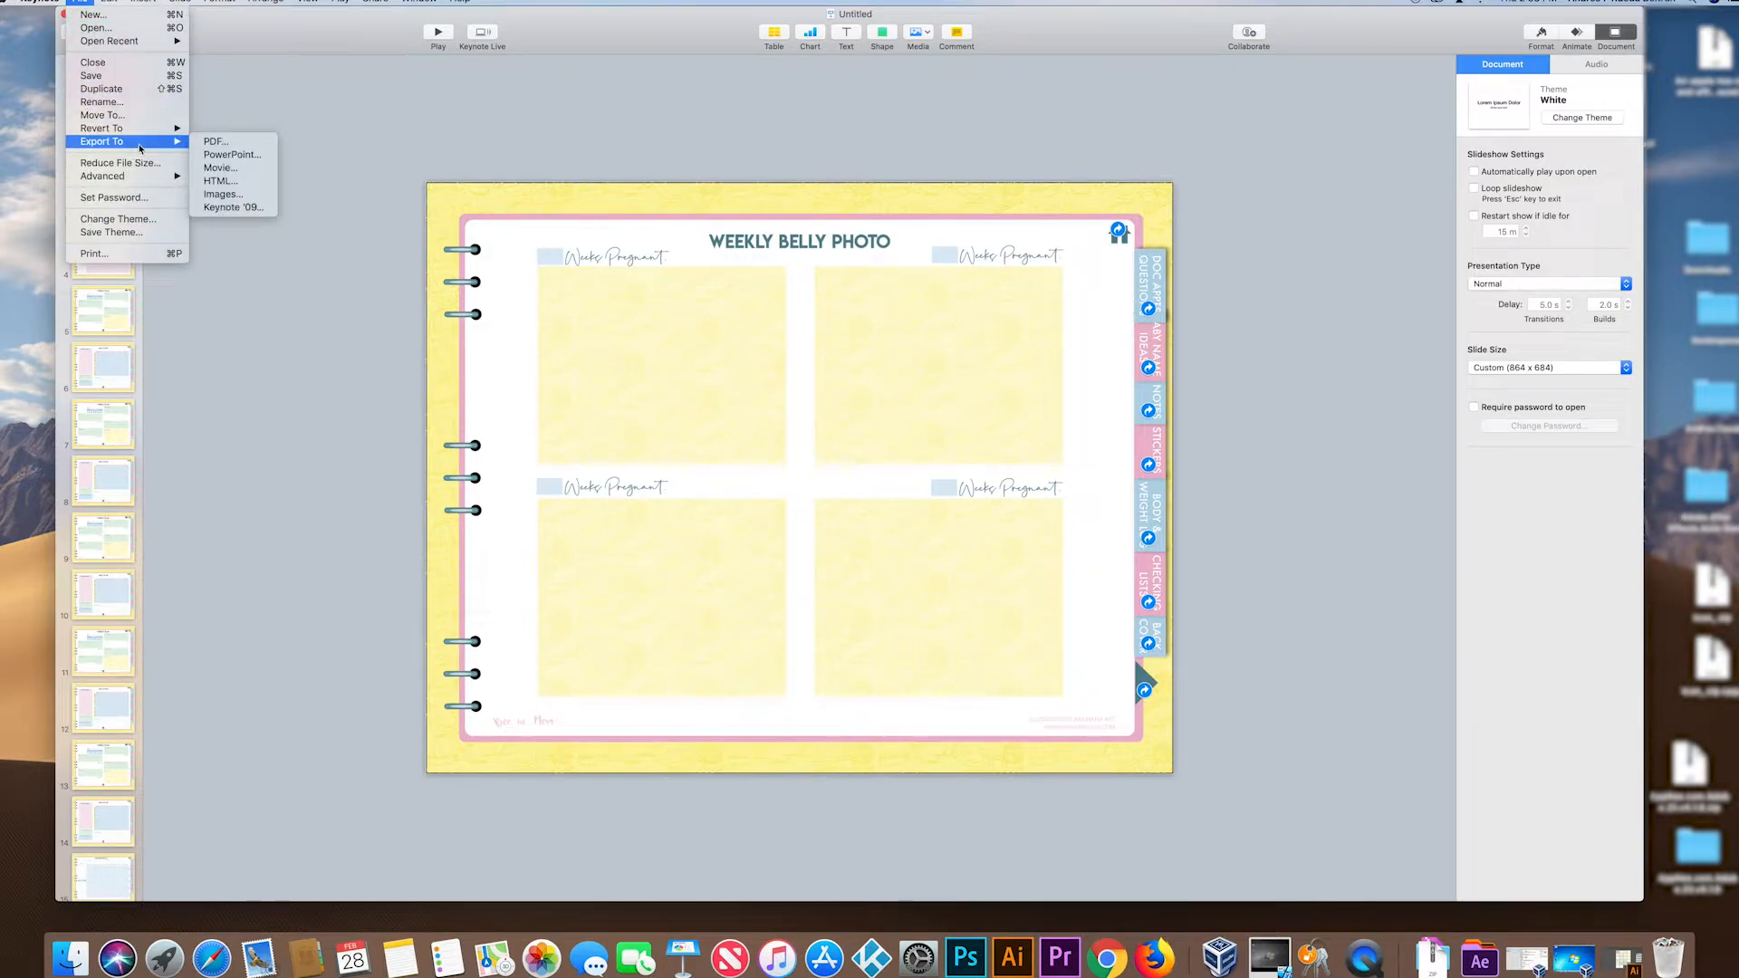
click(218, 142)
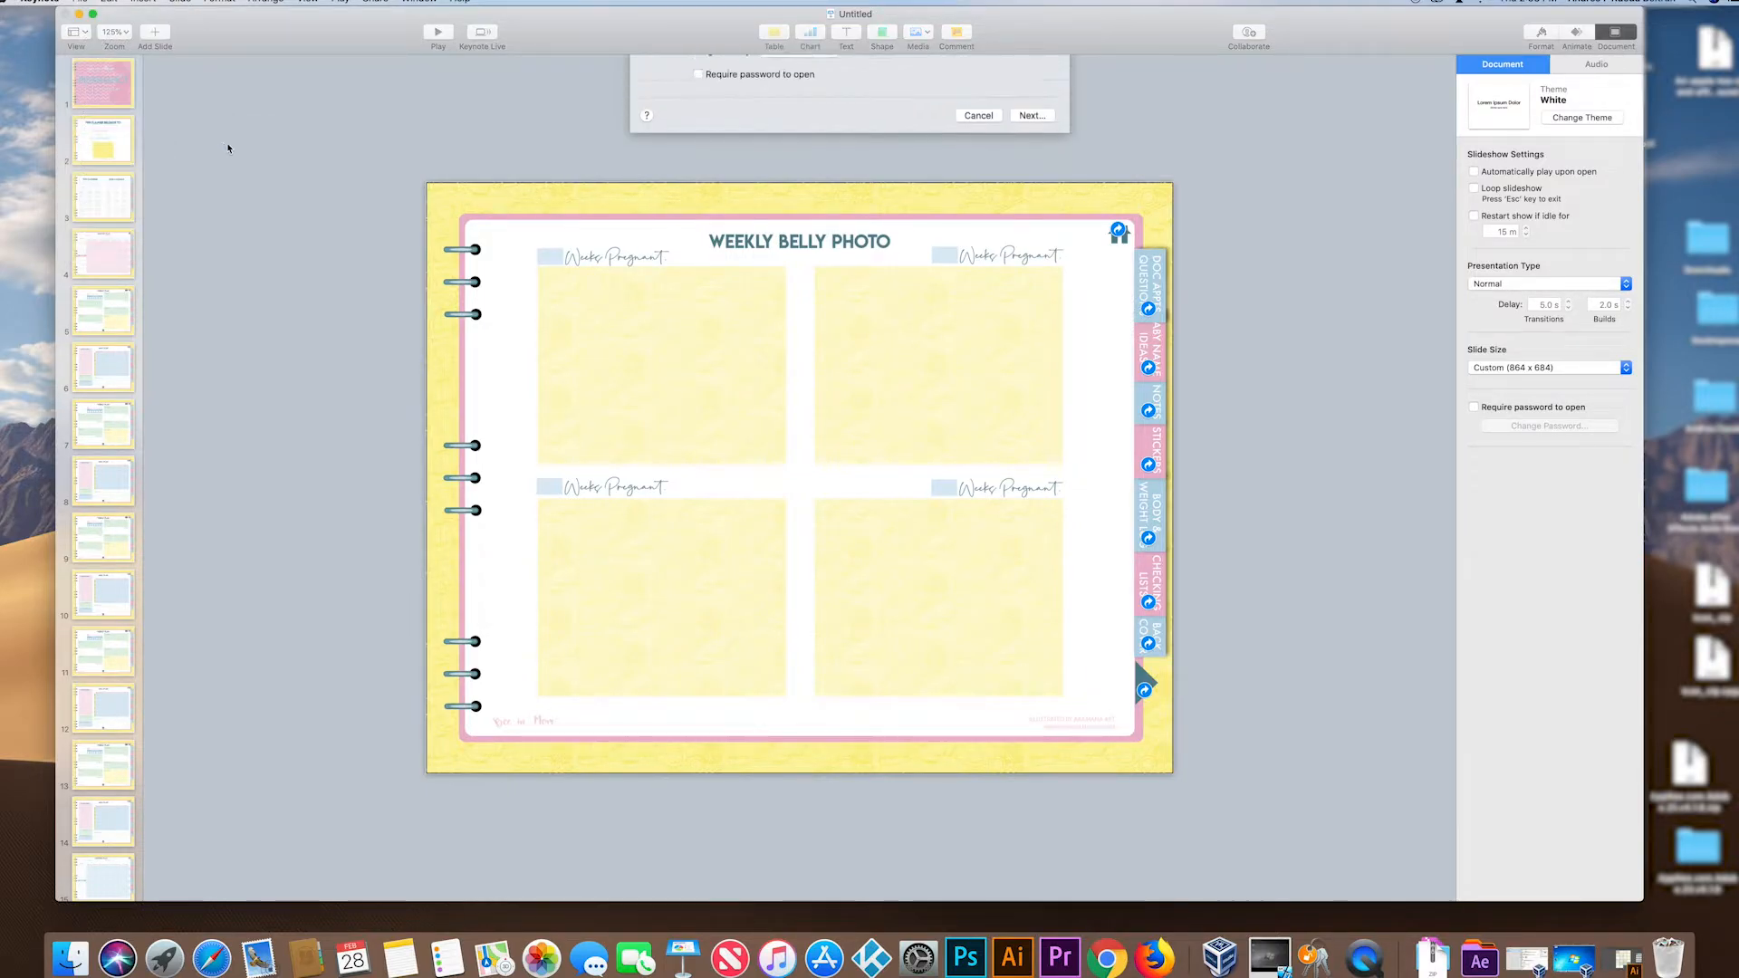
click(697, 183)
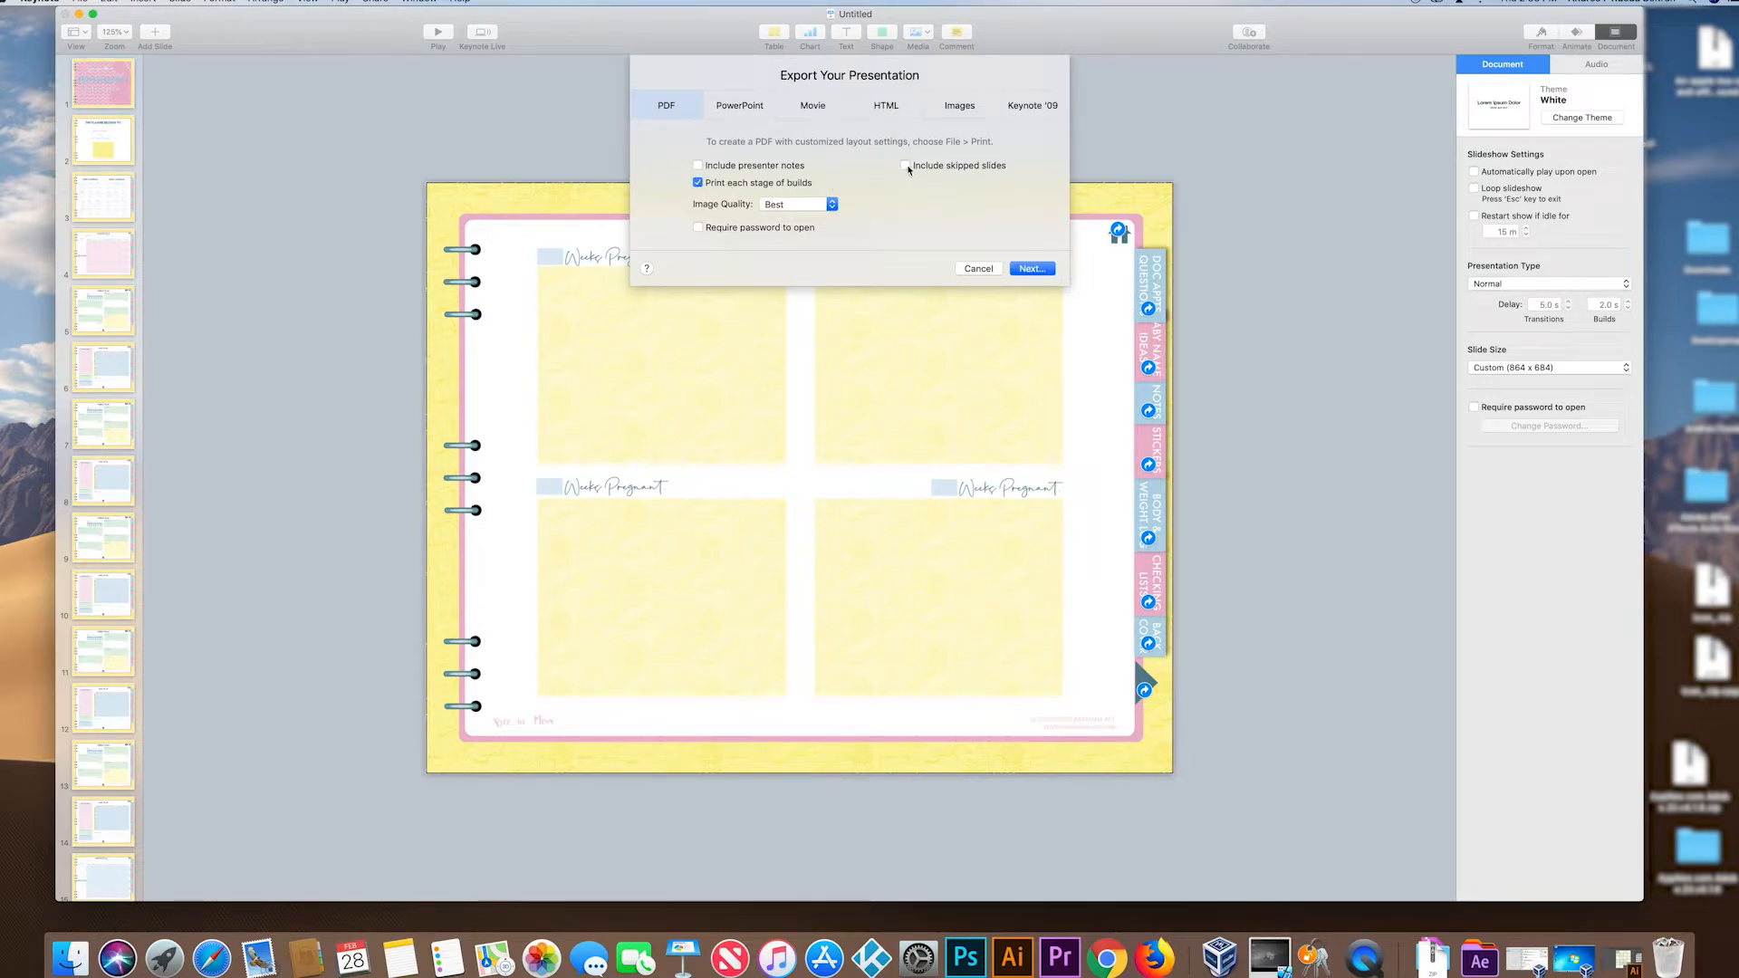
click(906, 166)
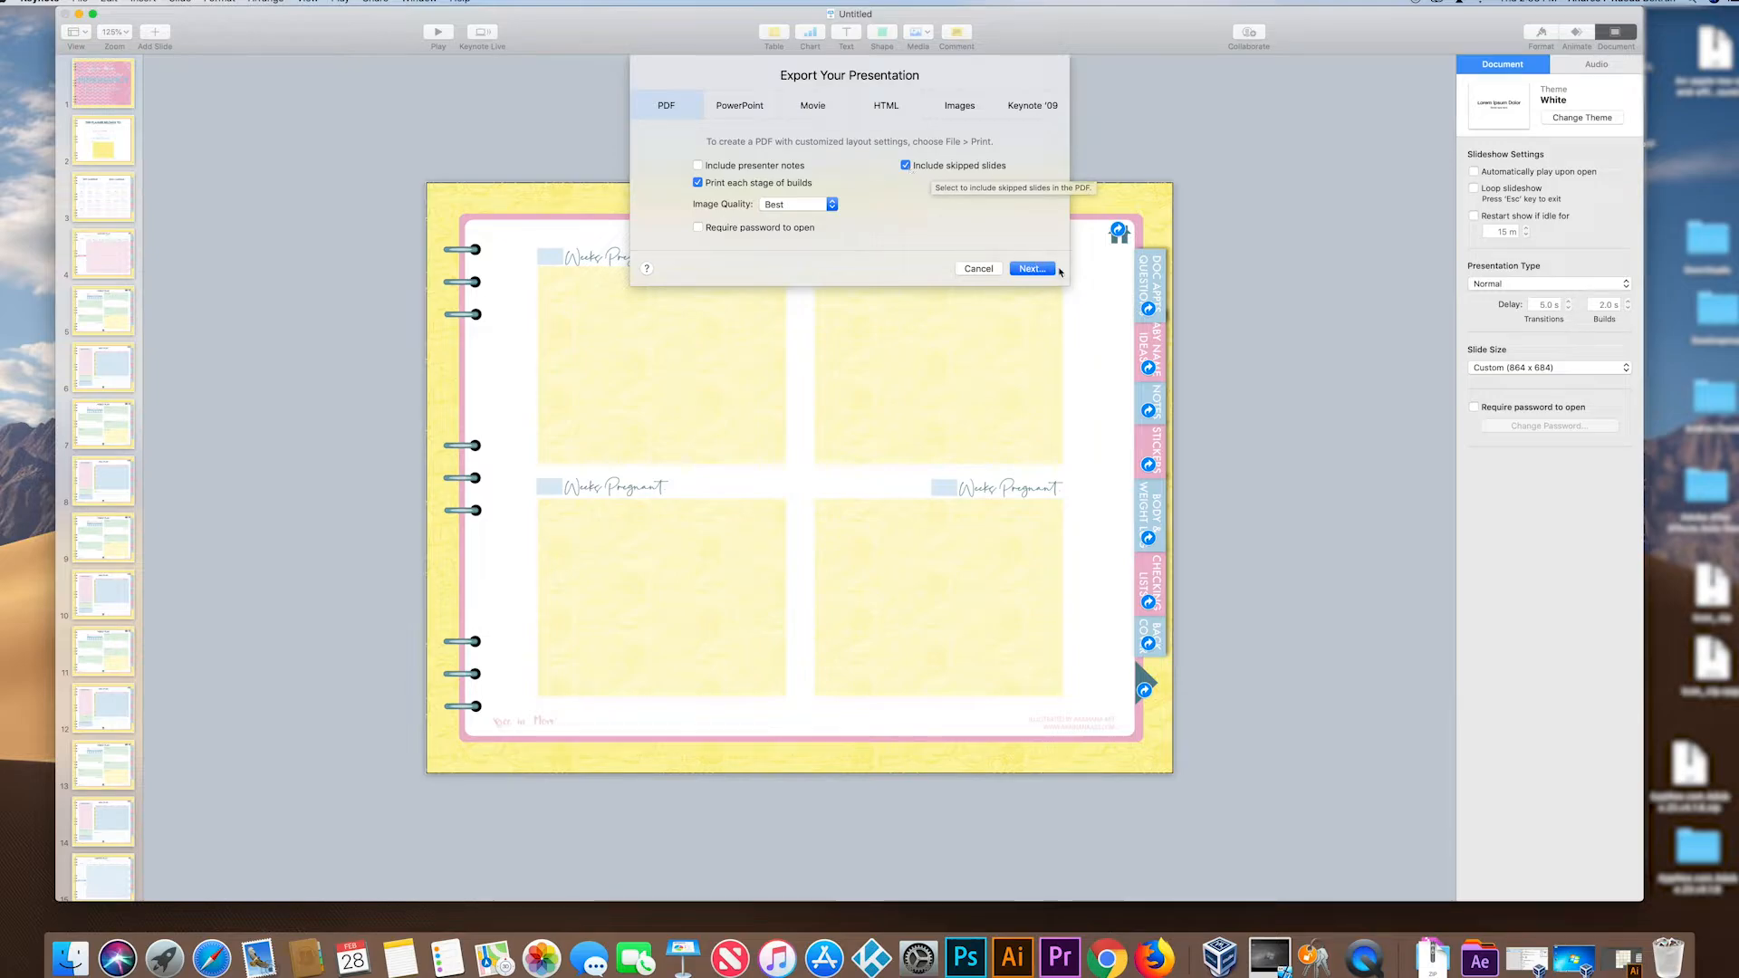
click(1031, 269)
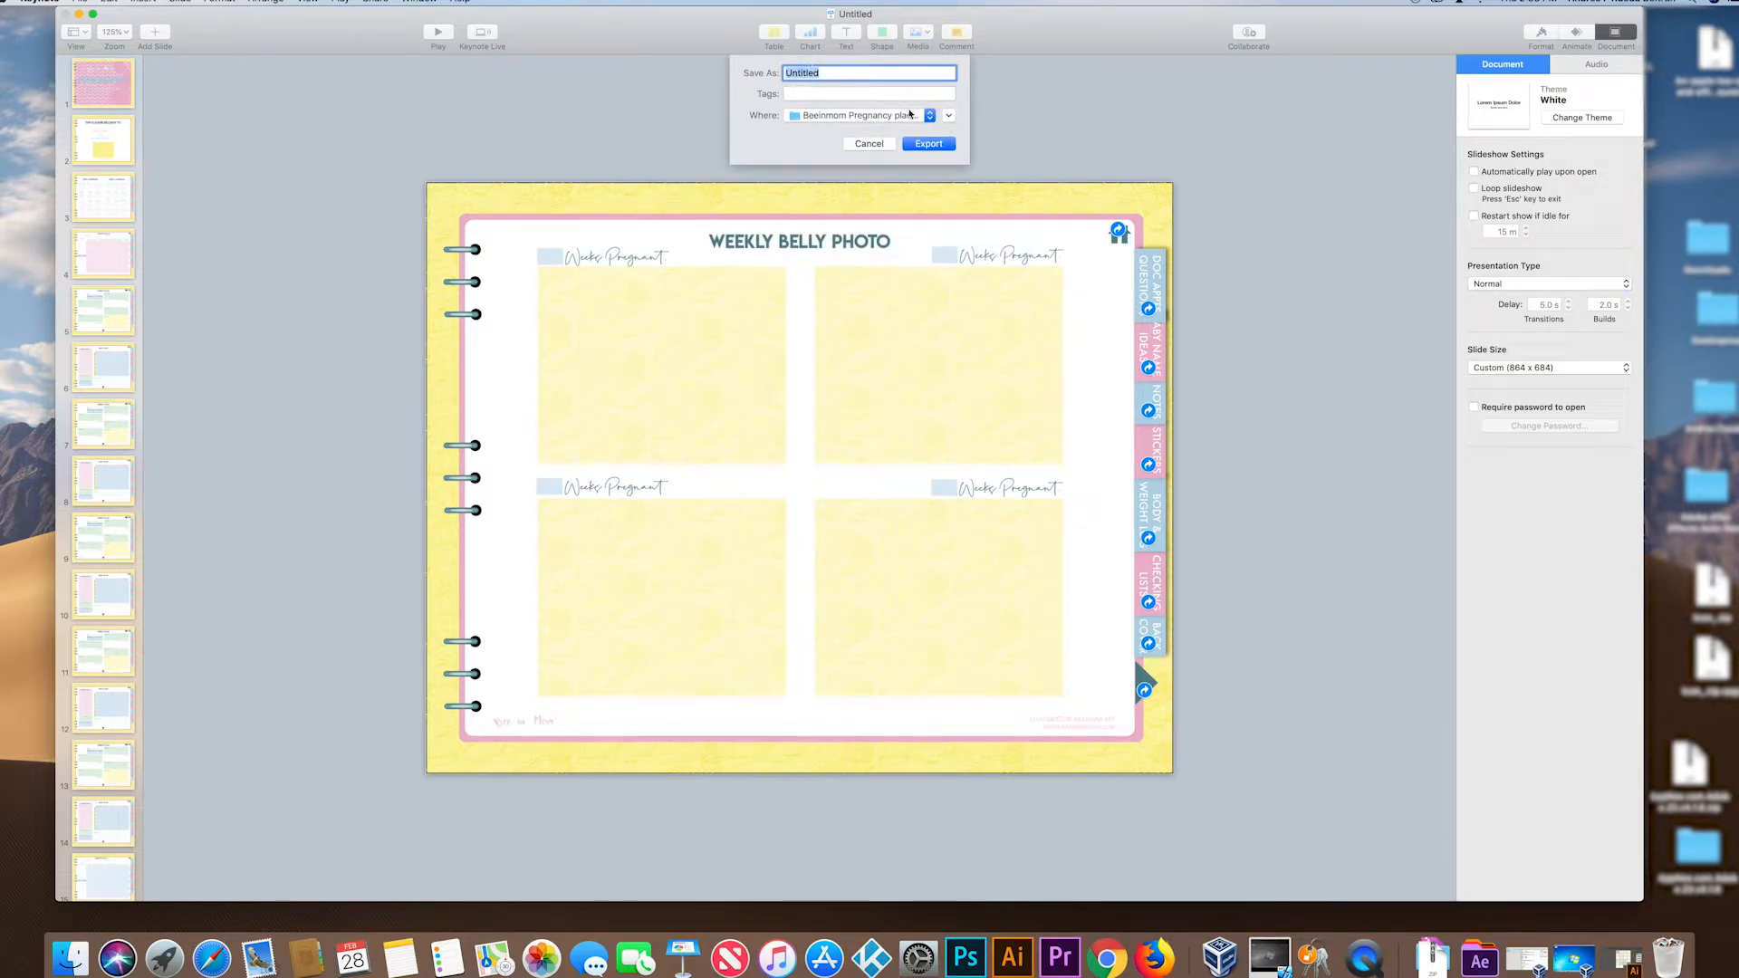
Step: Export the PDF to the Desktop as PREGNANCY PLANNER and close the presentation window
click(948, 116)
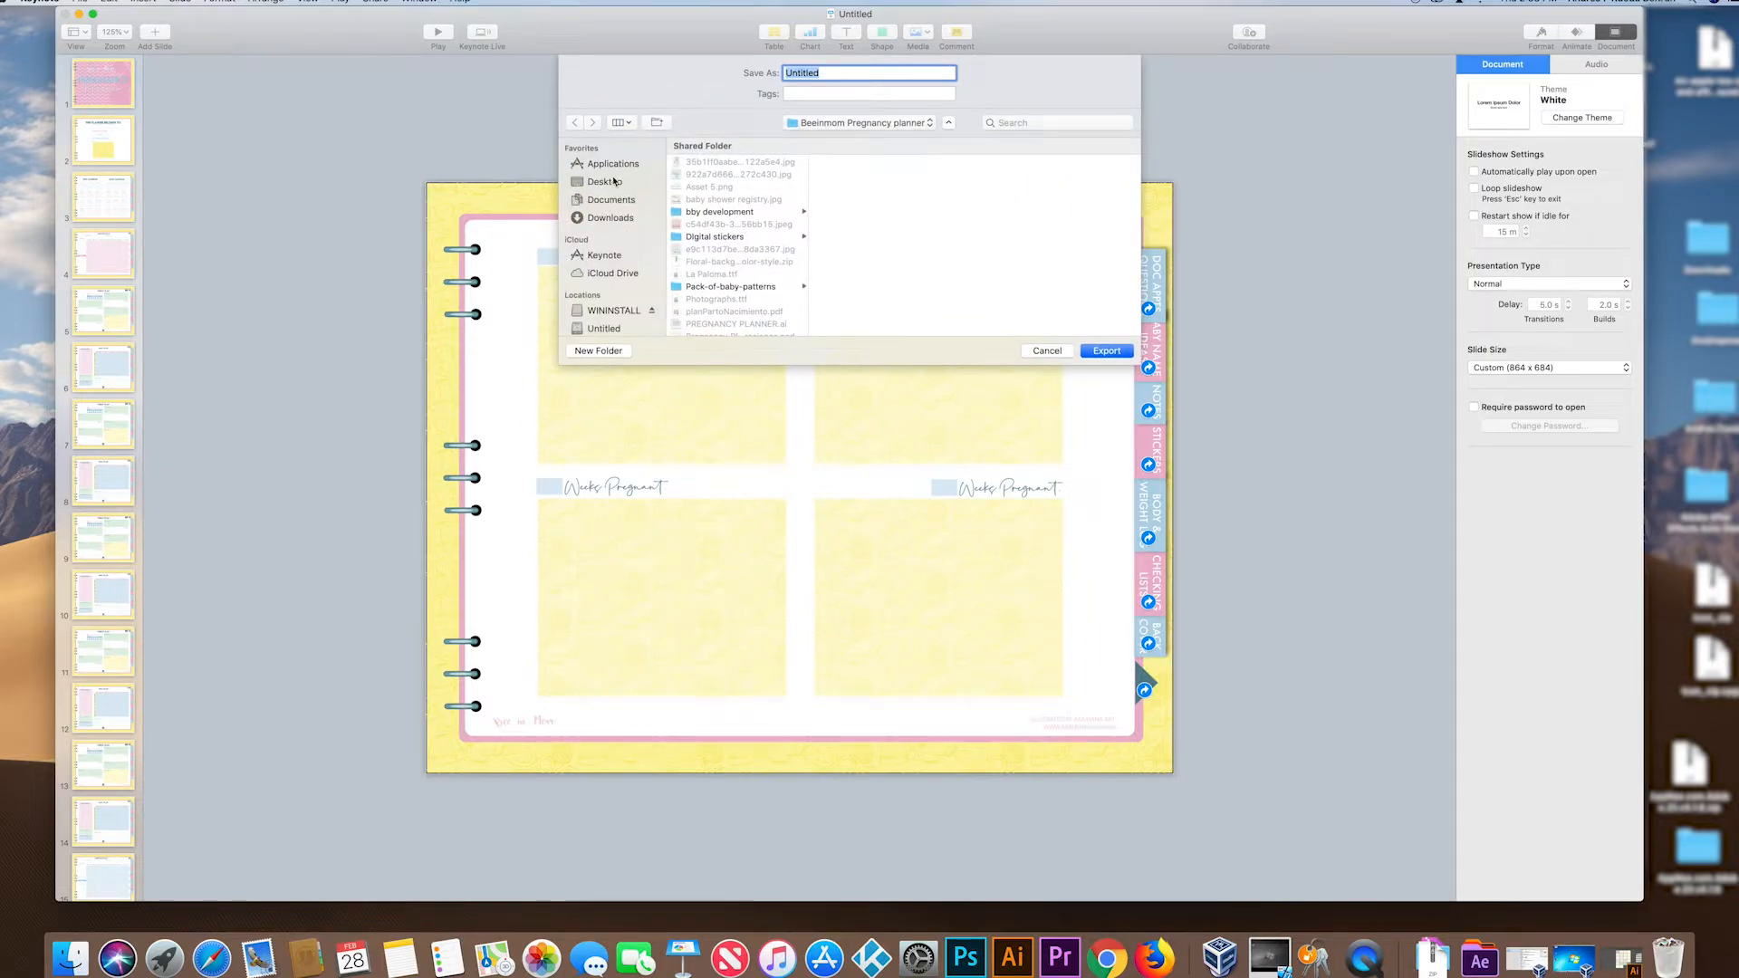
click(614, 181)
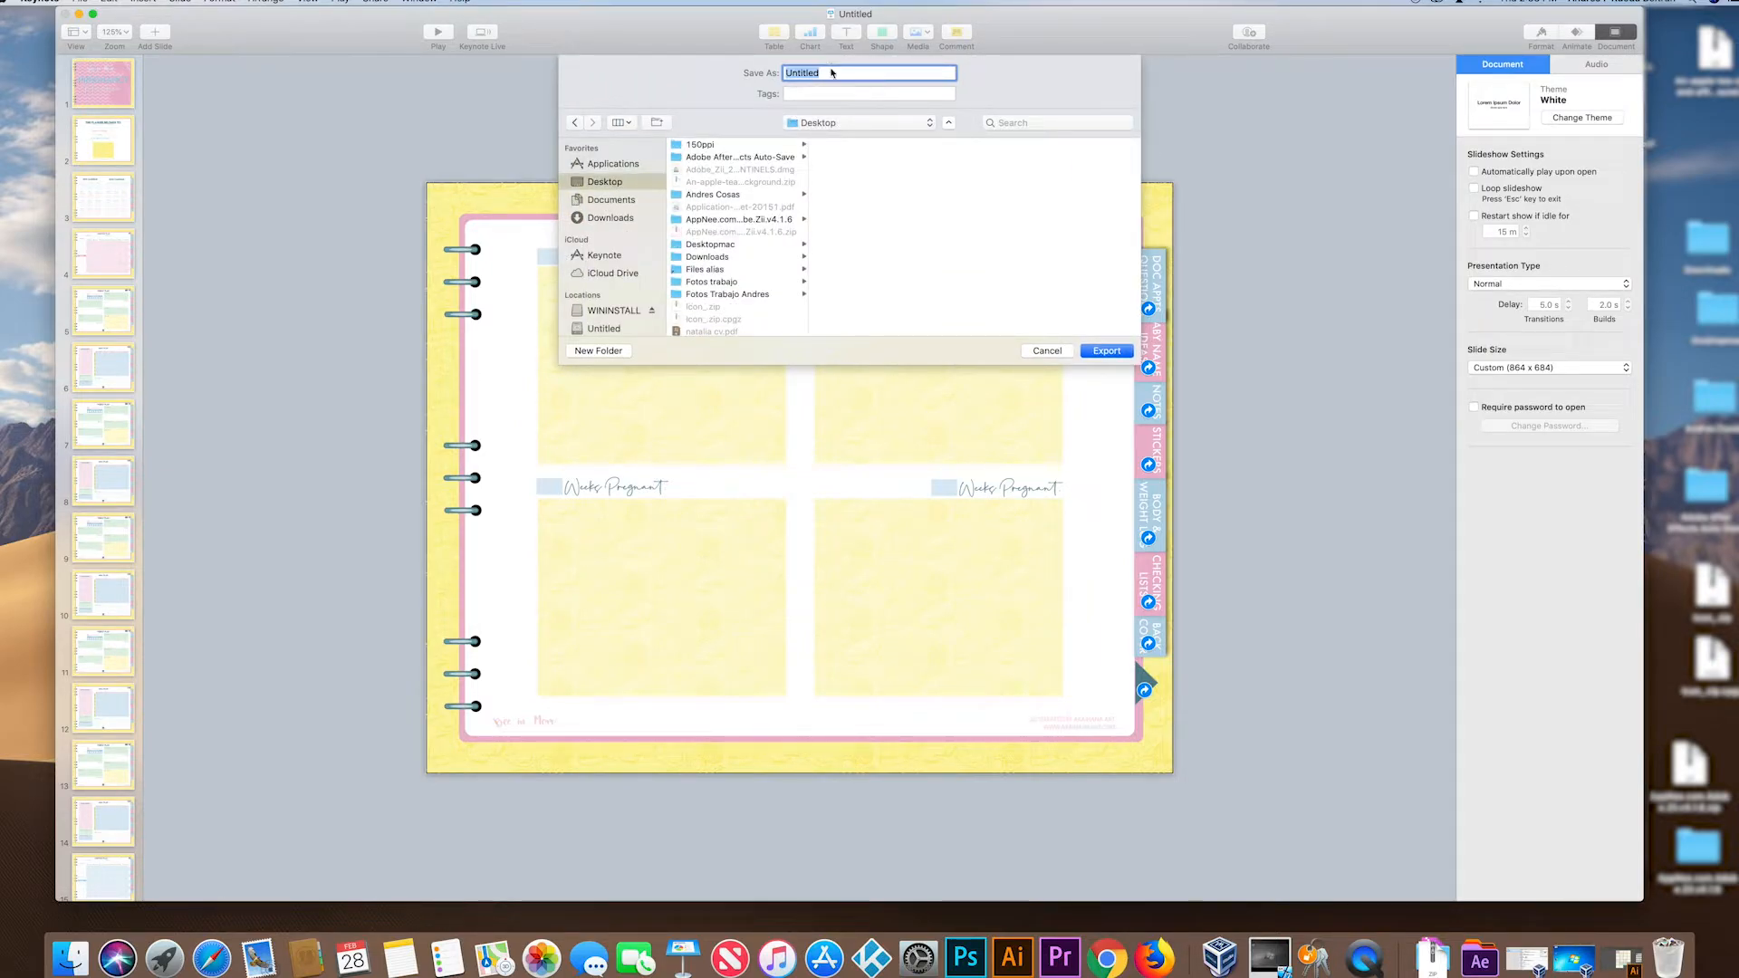
text(PREGNANCY PLANNER)
click(1114, 349)
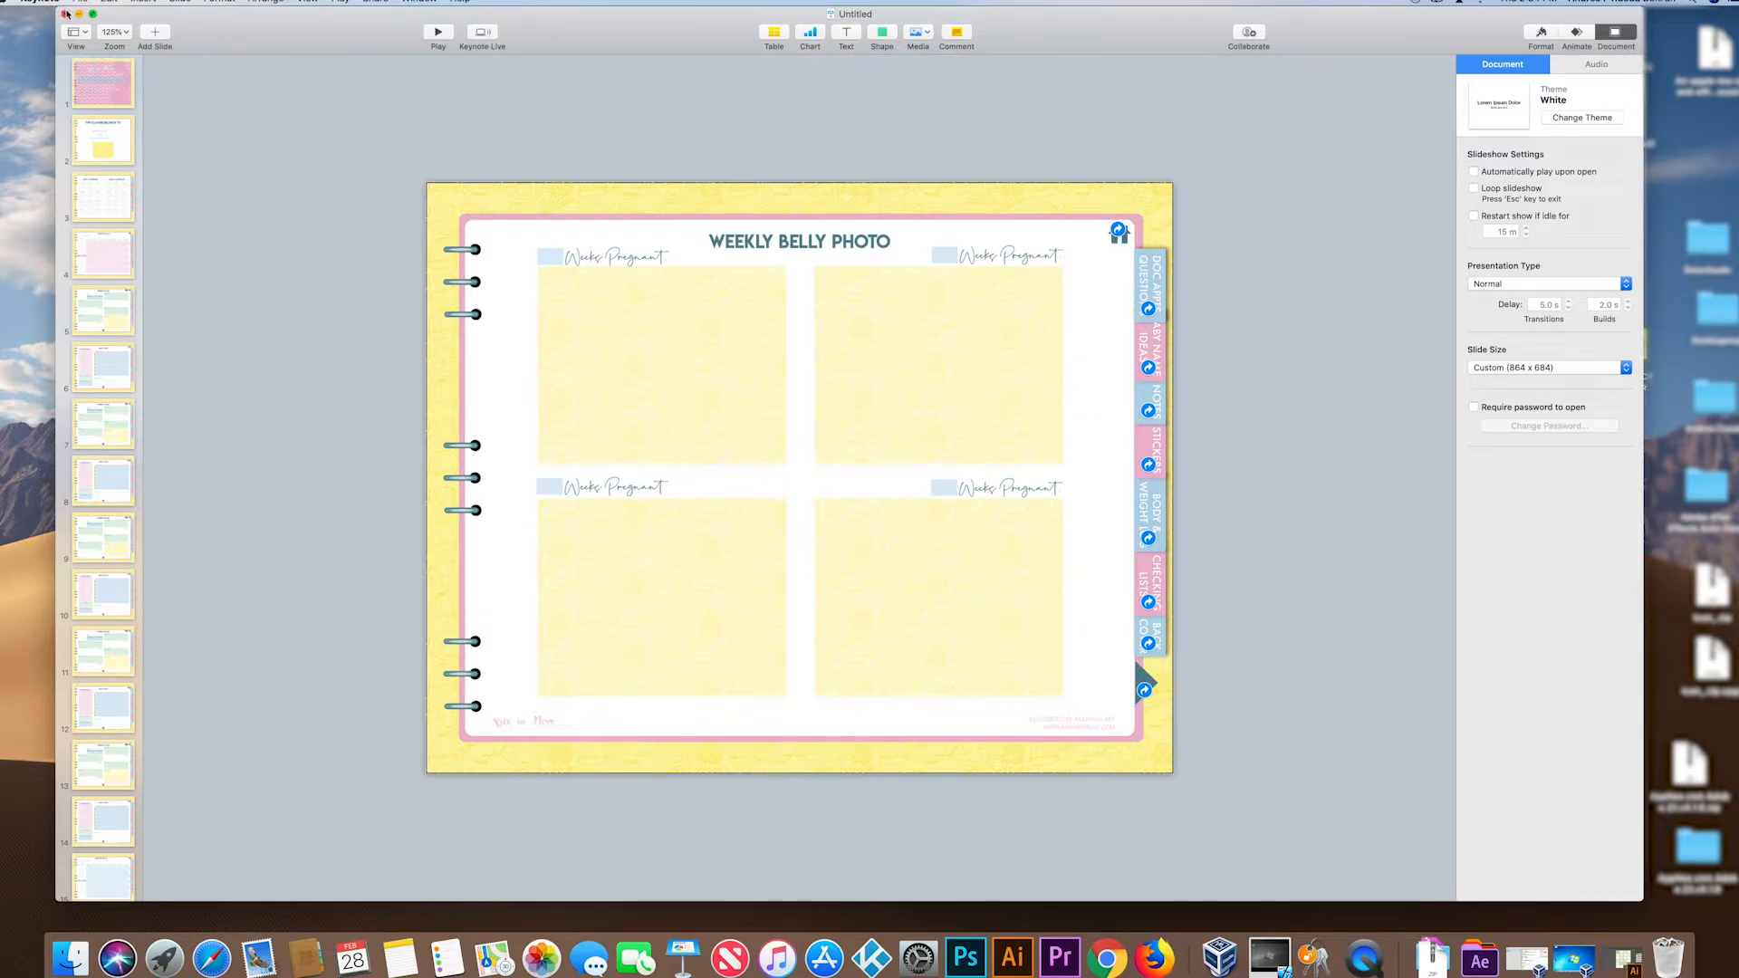
click(64, 13)
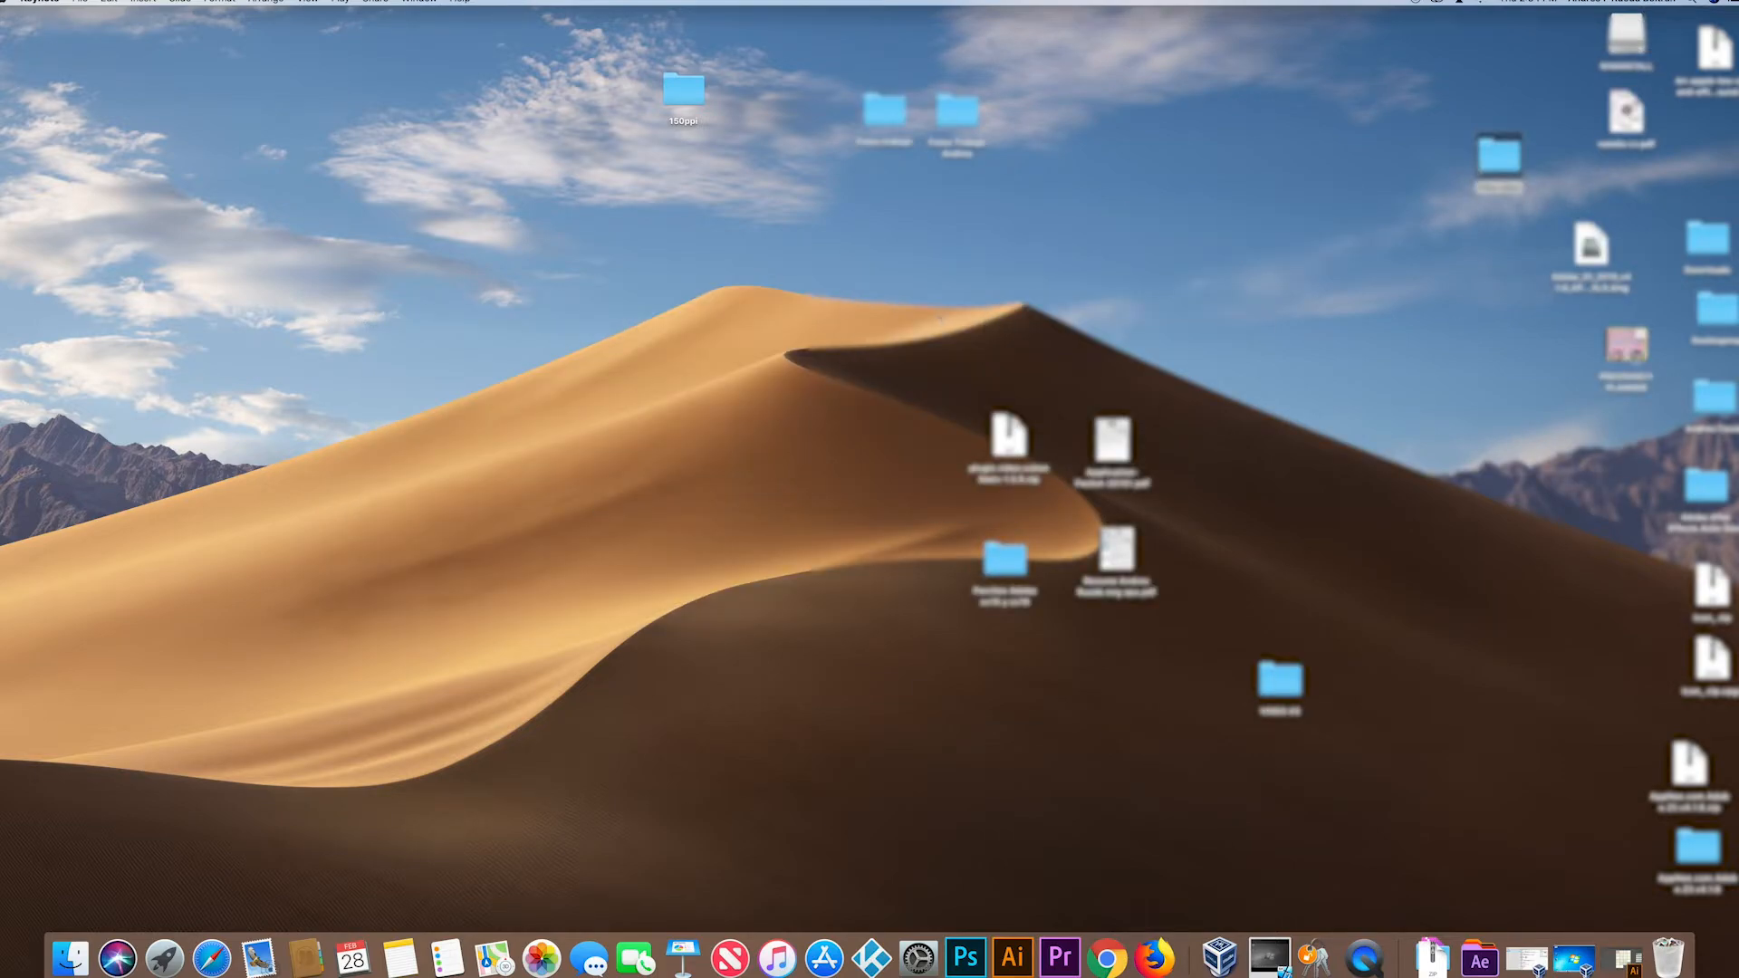
Step: Move the exported PREGNANCY PLANNER file to a free area of the desktop and switch to Chrome
drag(1626, 349, 639, 247)
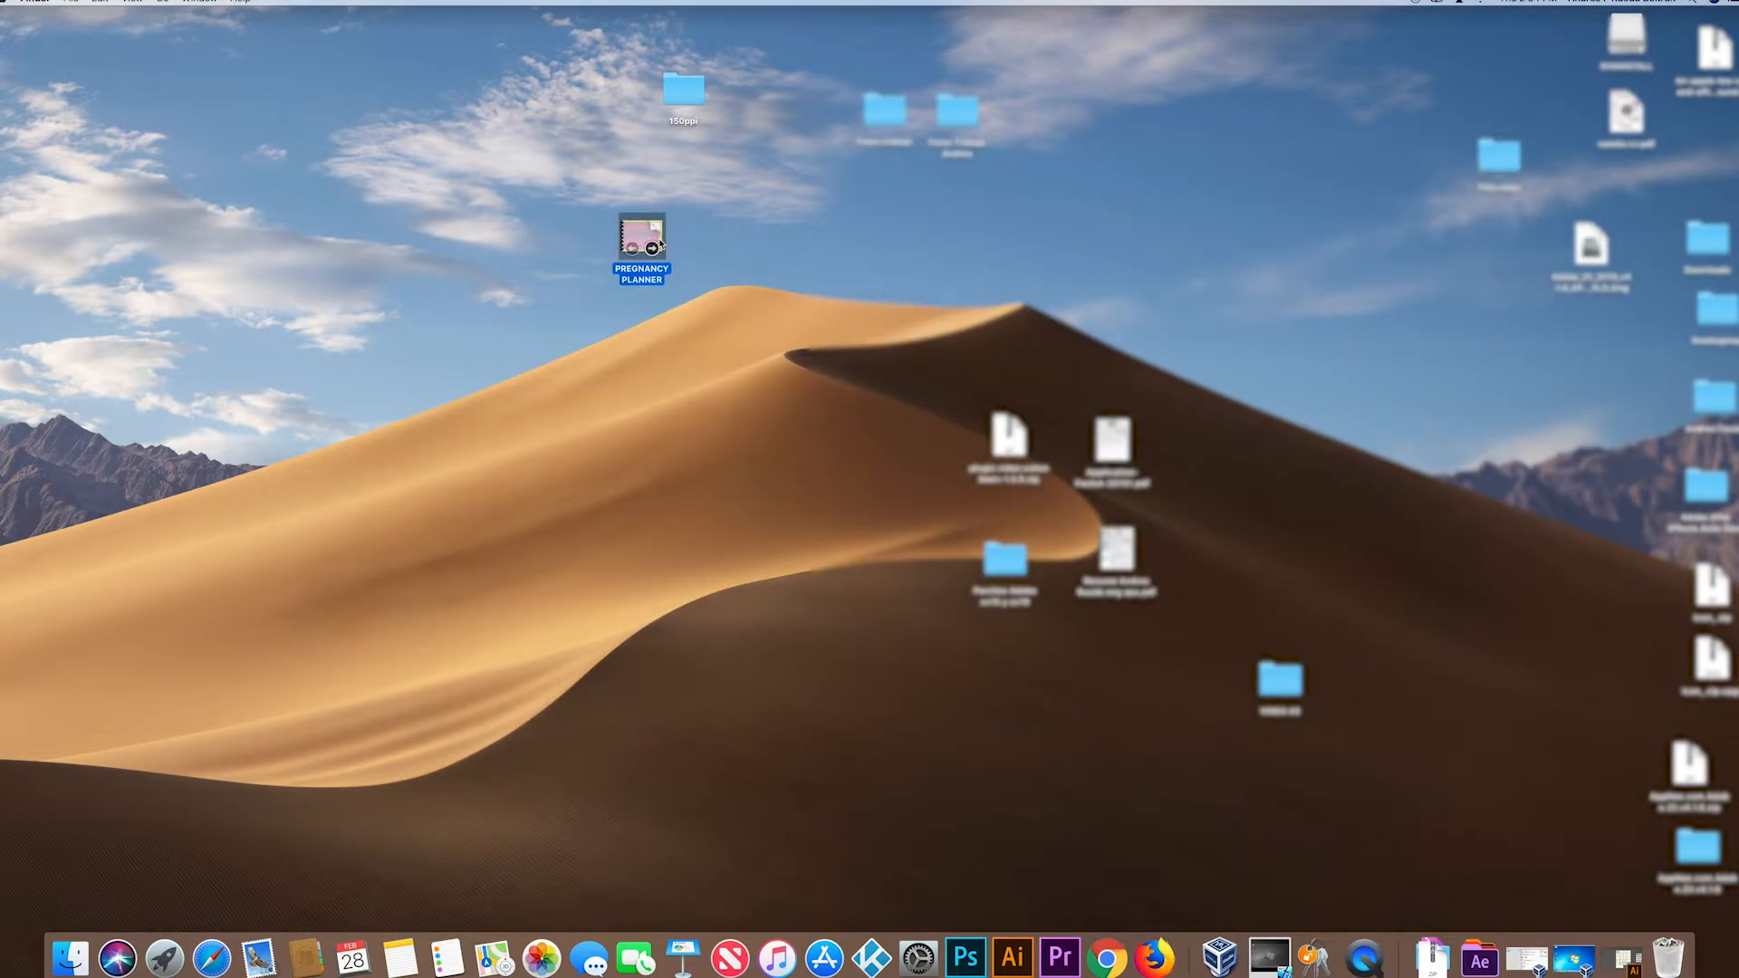
click(732, 250)
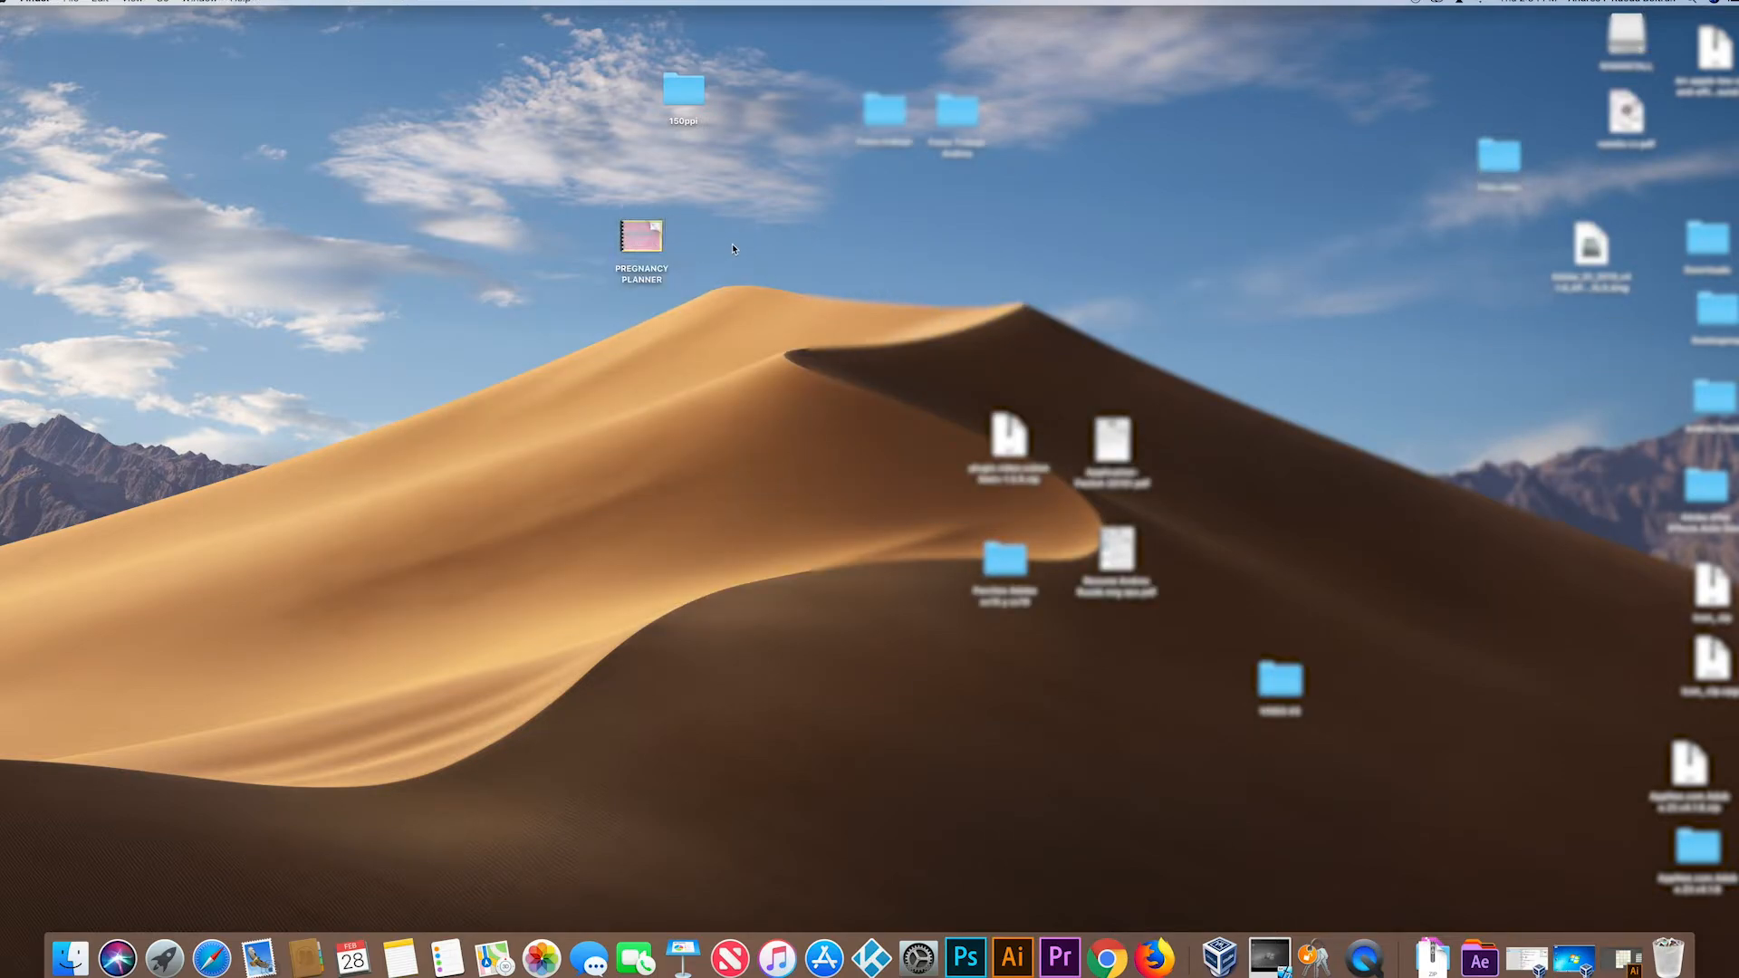
click(1109, 958)
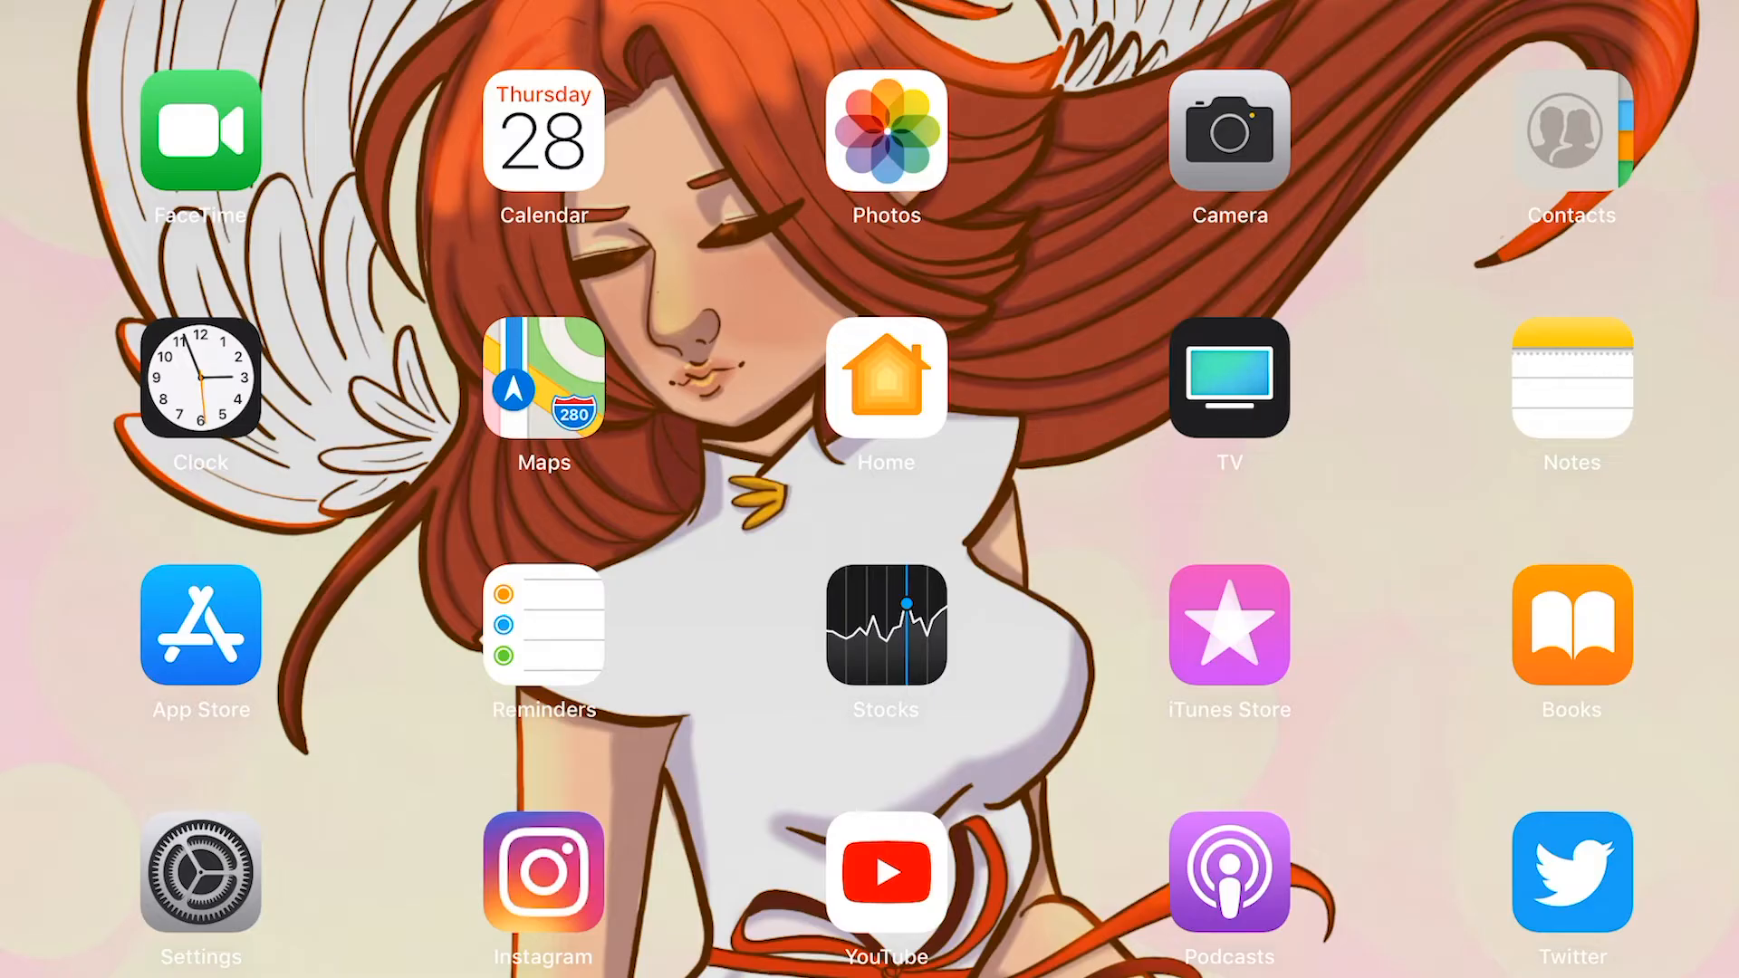
Step: Switch to Dropbox on the iPad and open the Planners folder
scroll(869, 489, right, 5)
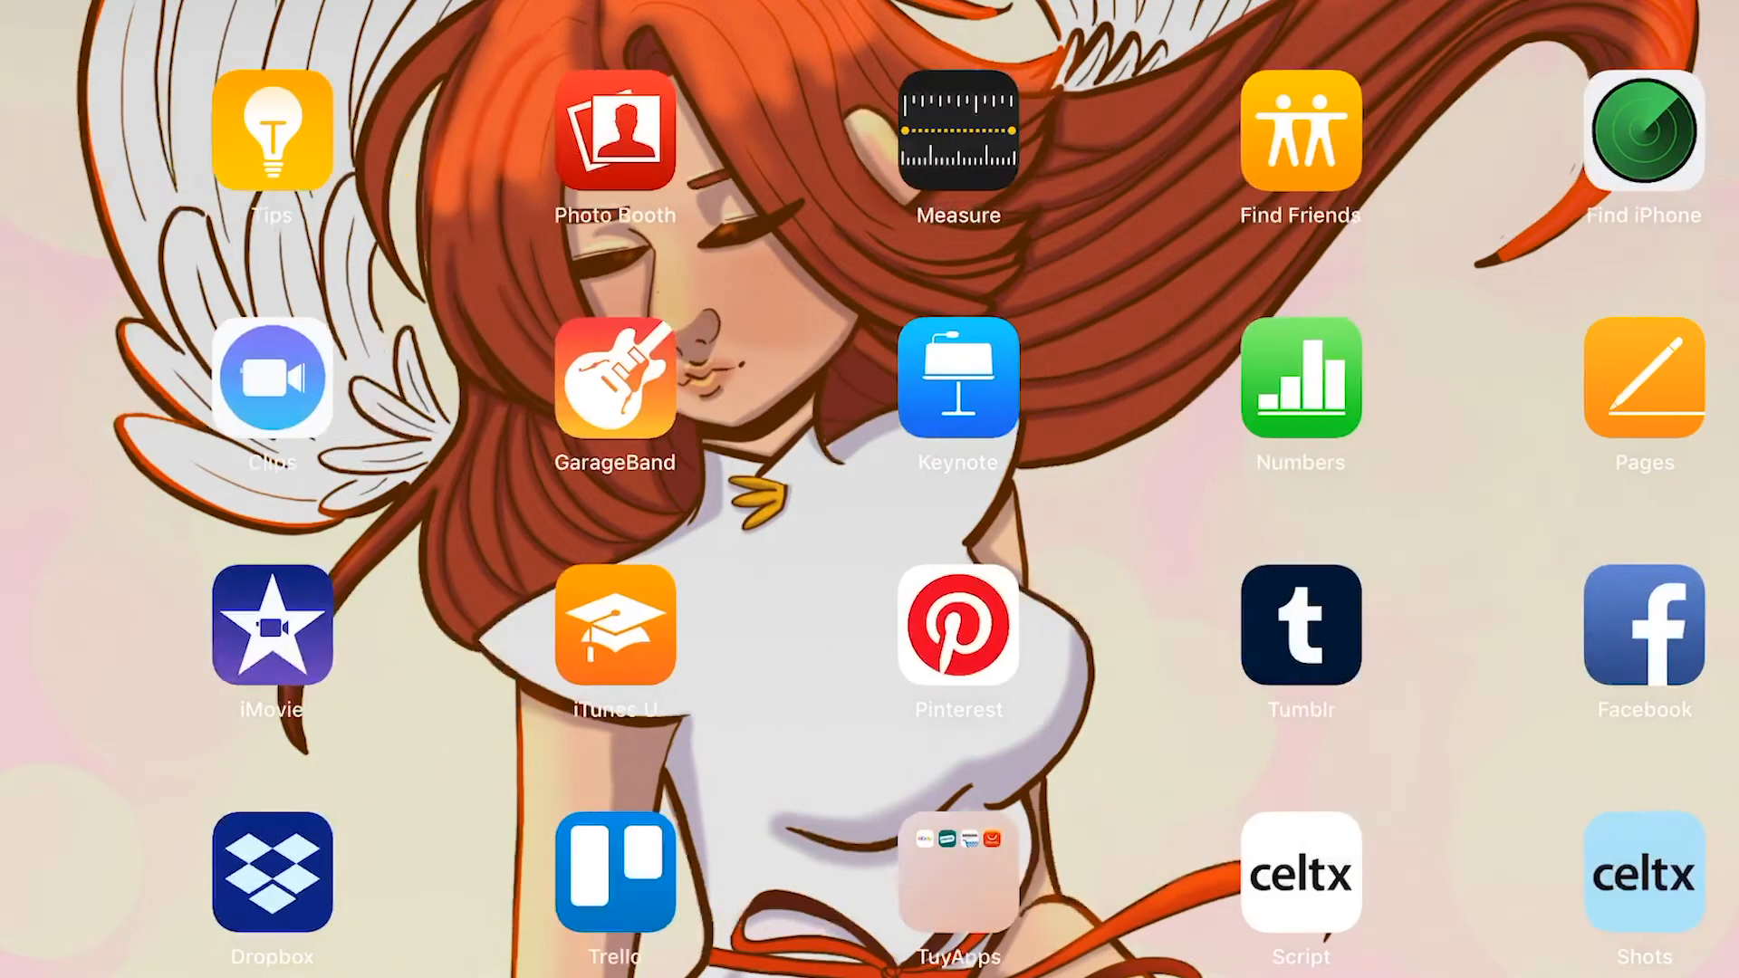
click(201, 871)
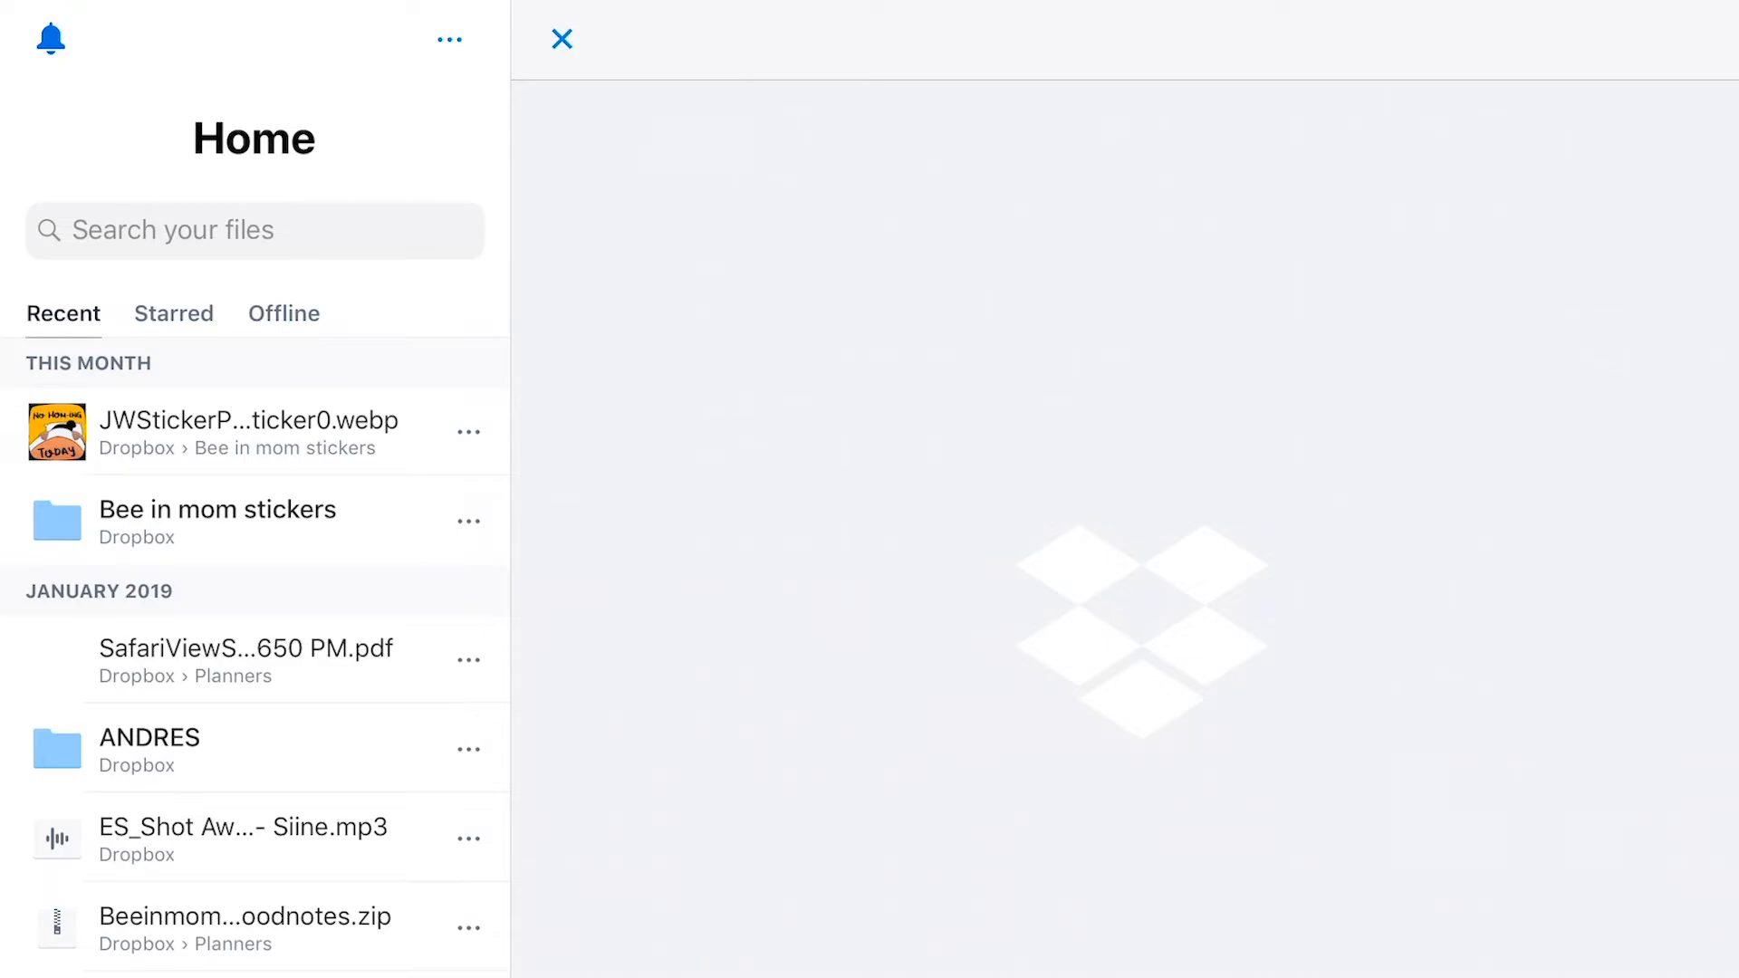
scroll(254, 658, up, 3)
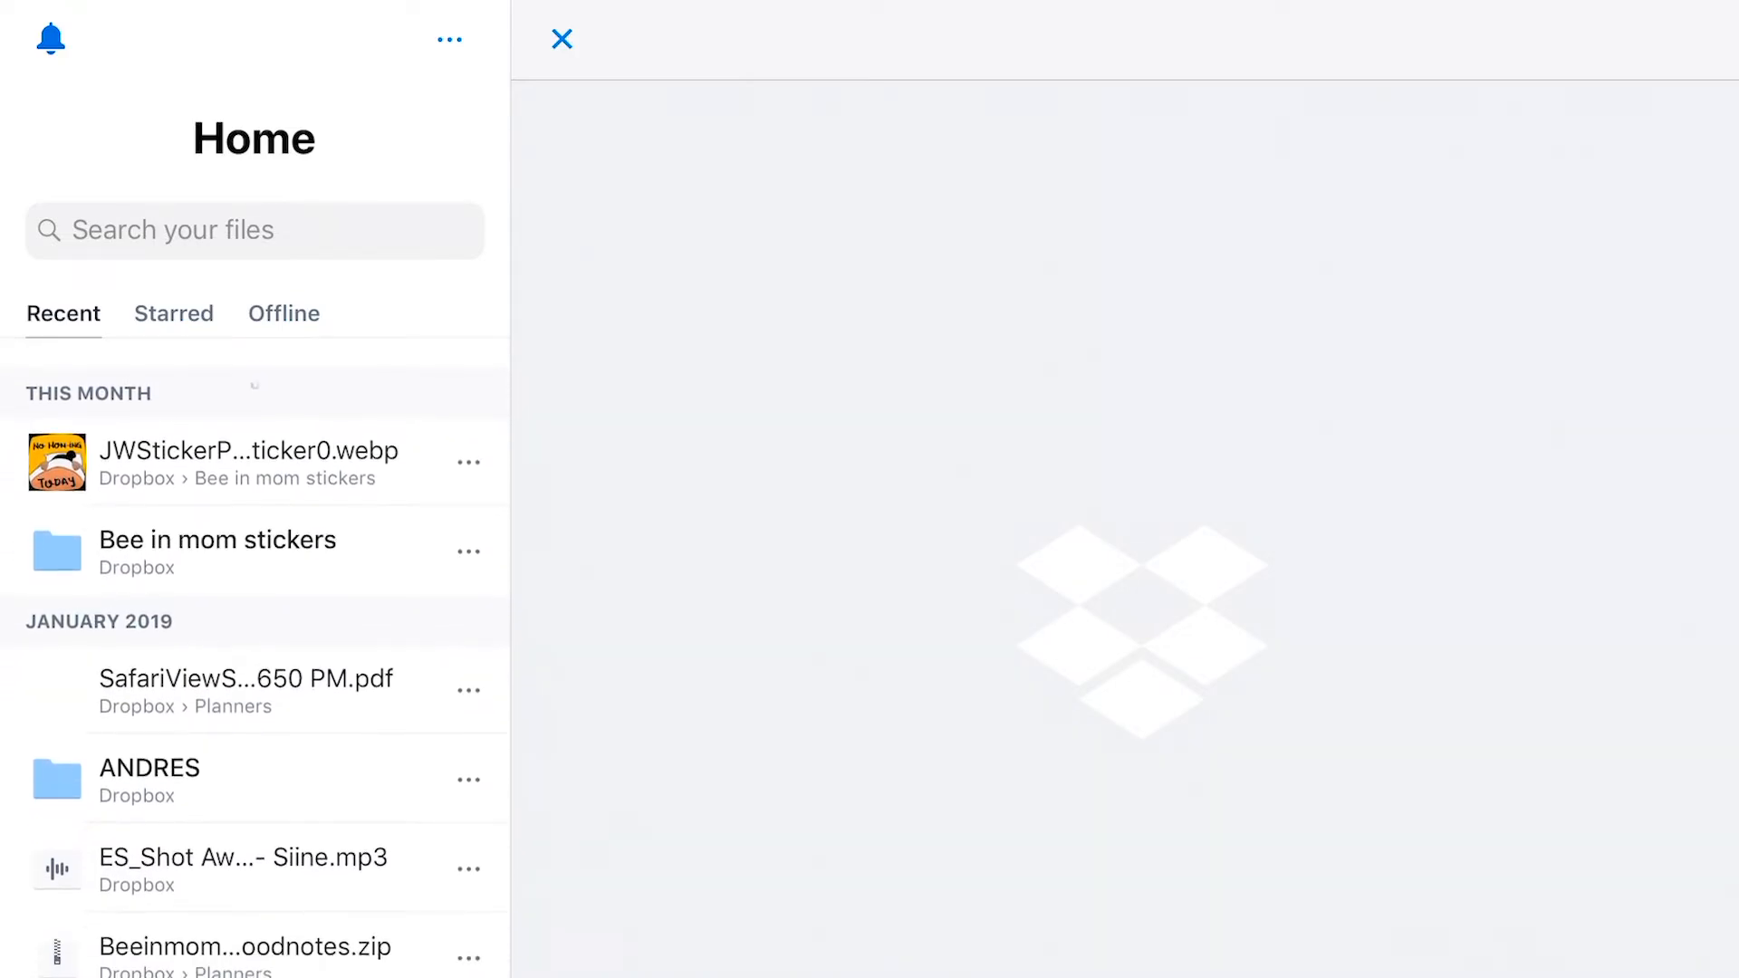
scroll(254, 544, down, 5)
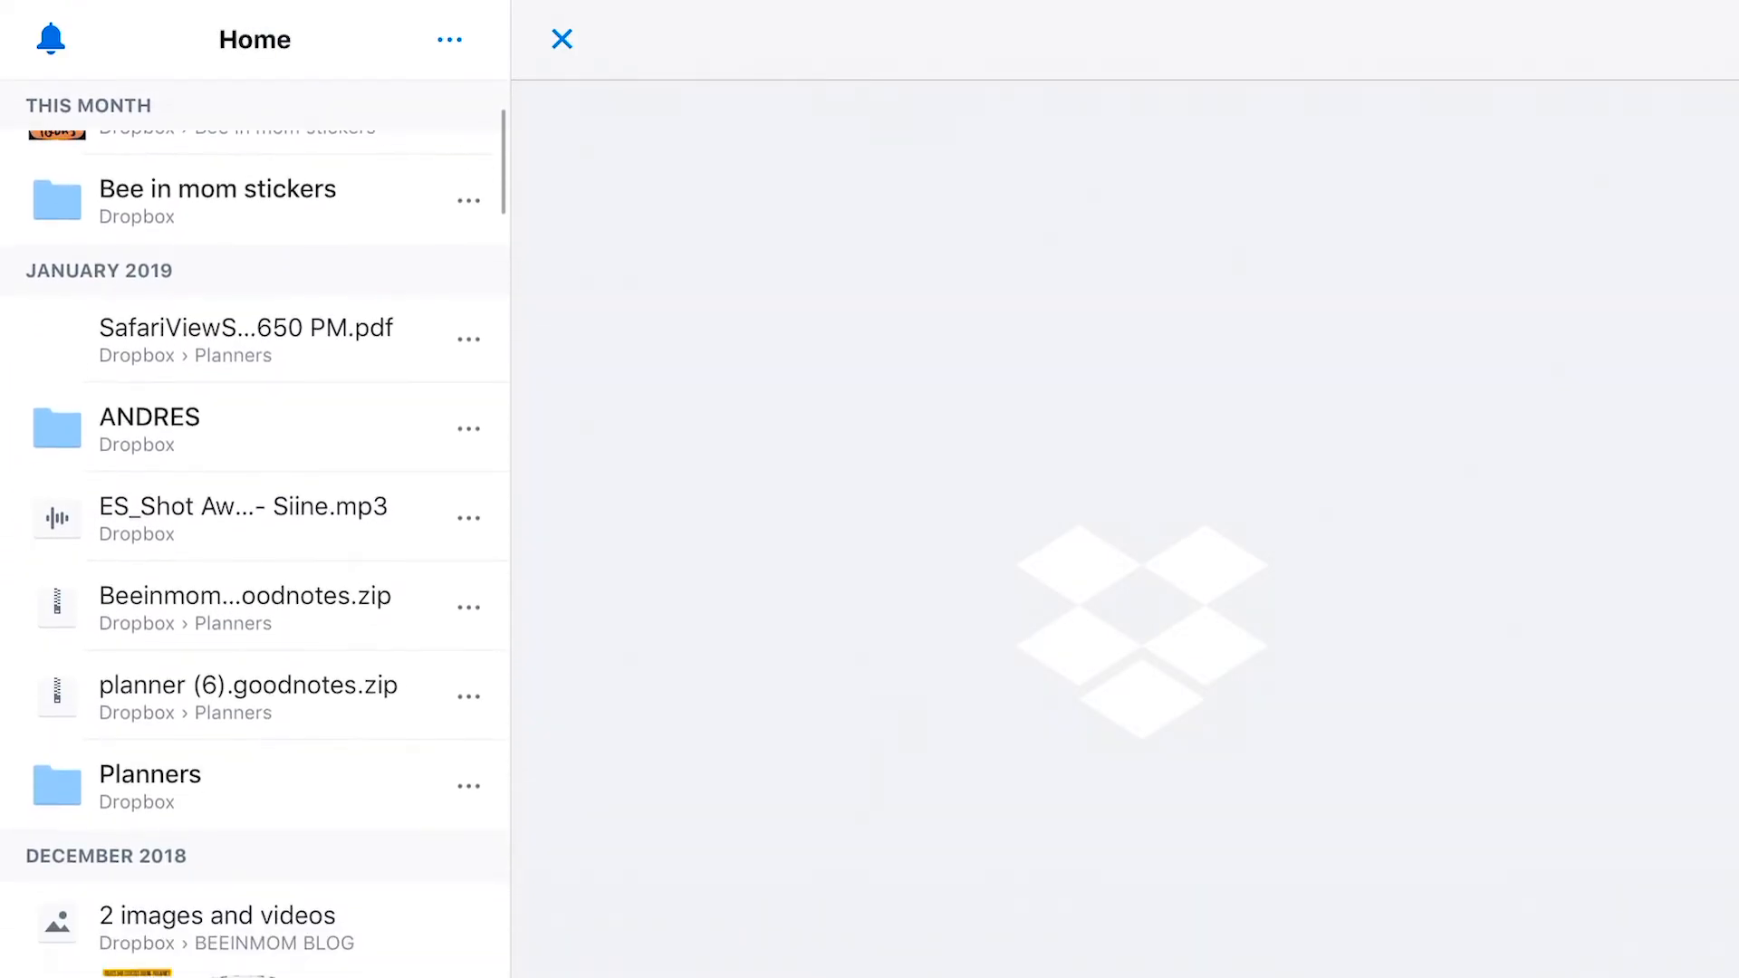
scroll(254, 543, up, 5)
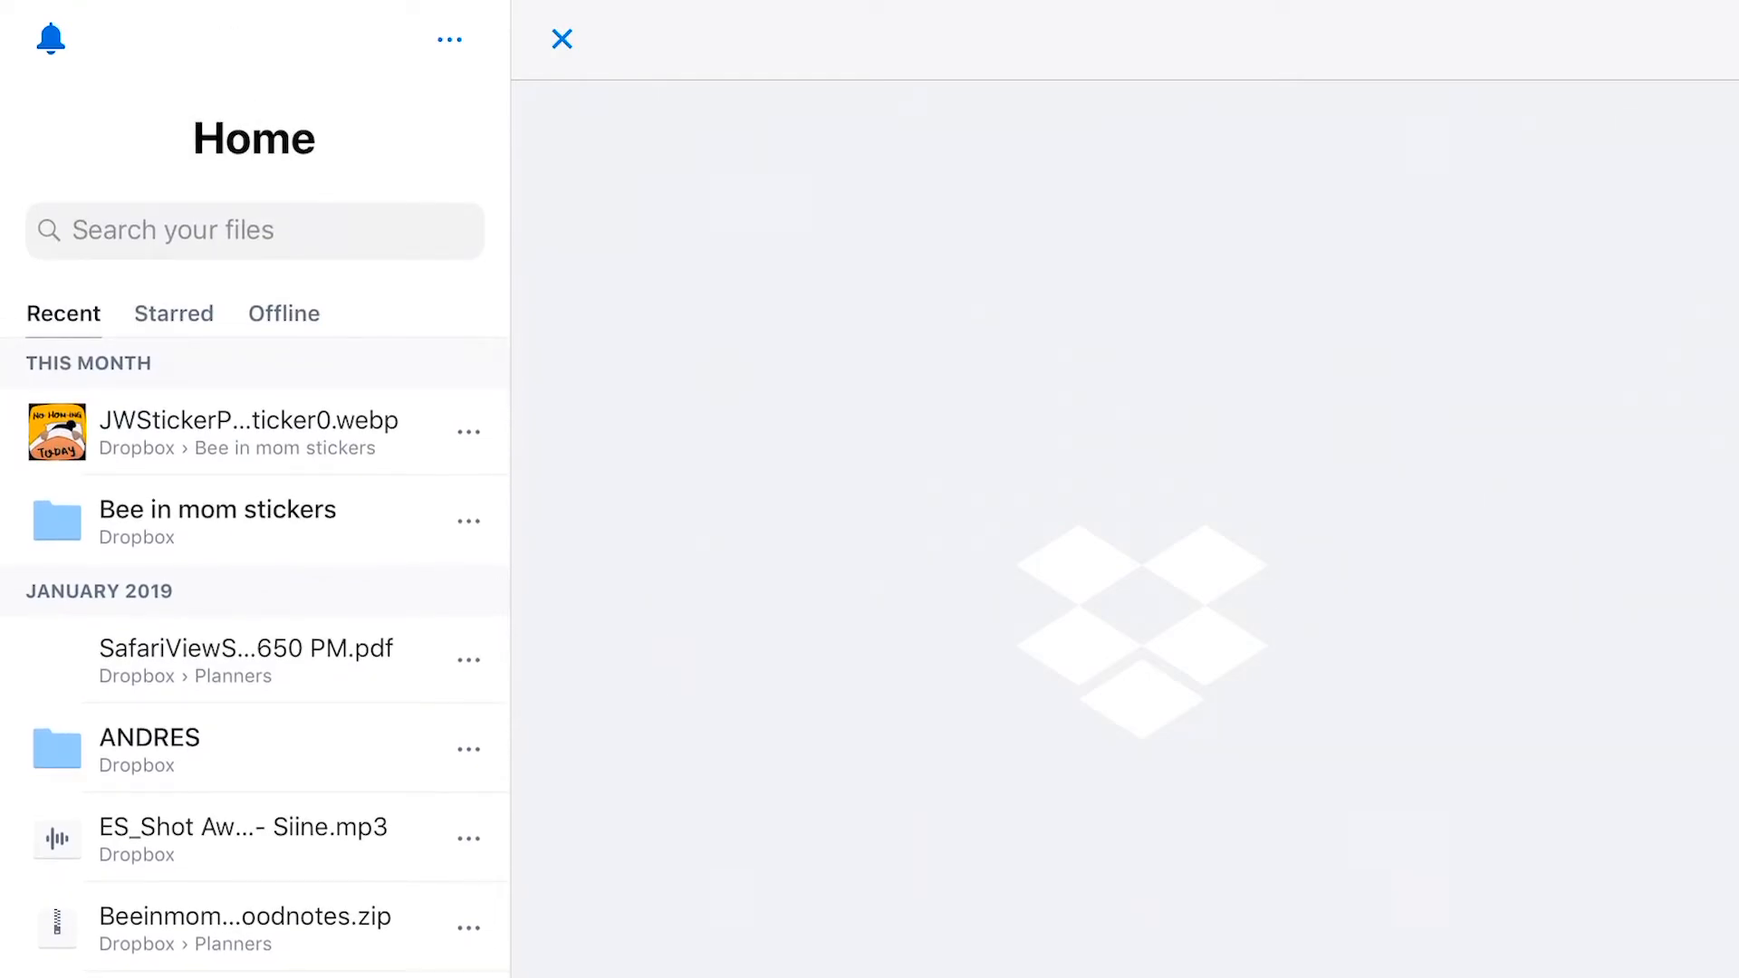
scroll(255, 543, down, 5)
scroll(254, 543, up, 3)
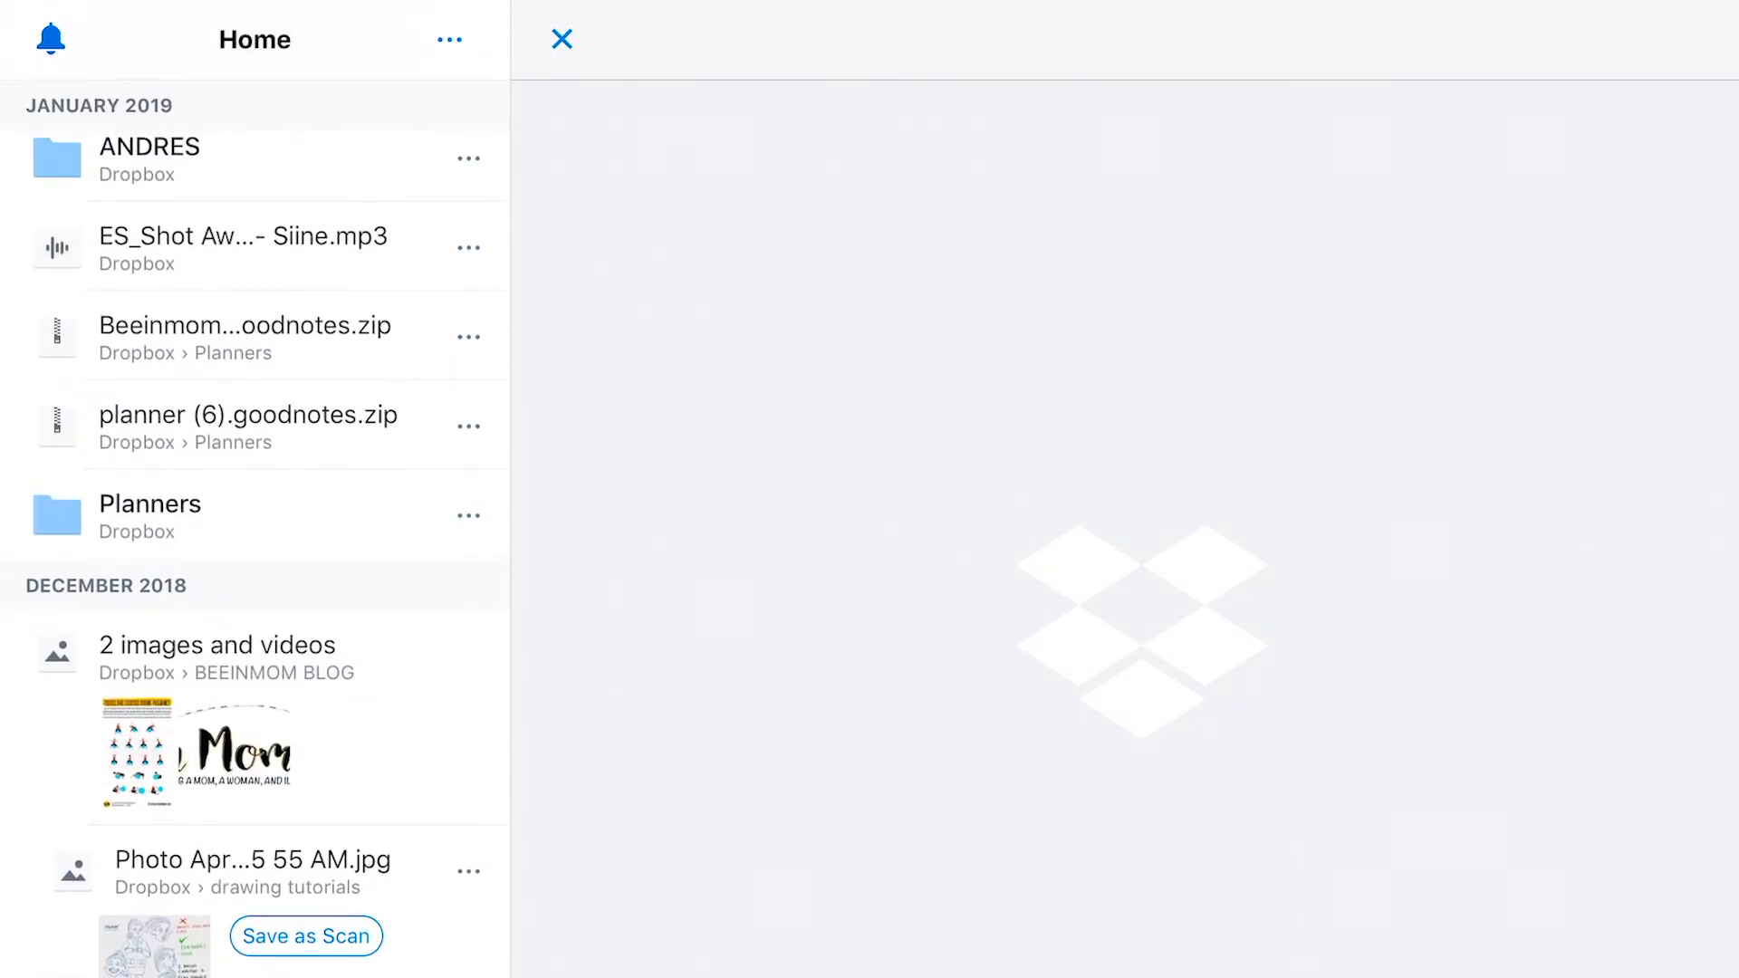
click(255, 516)
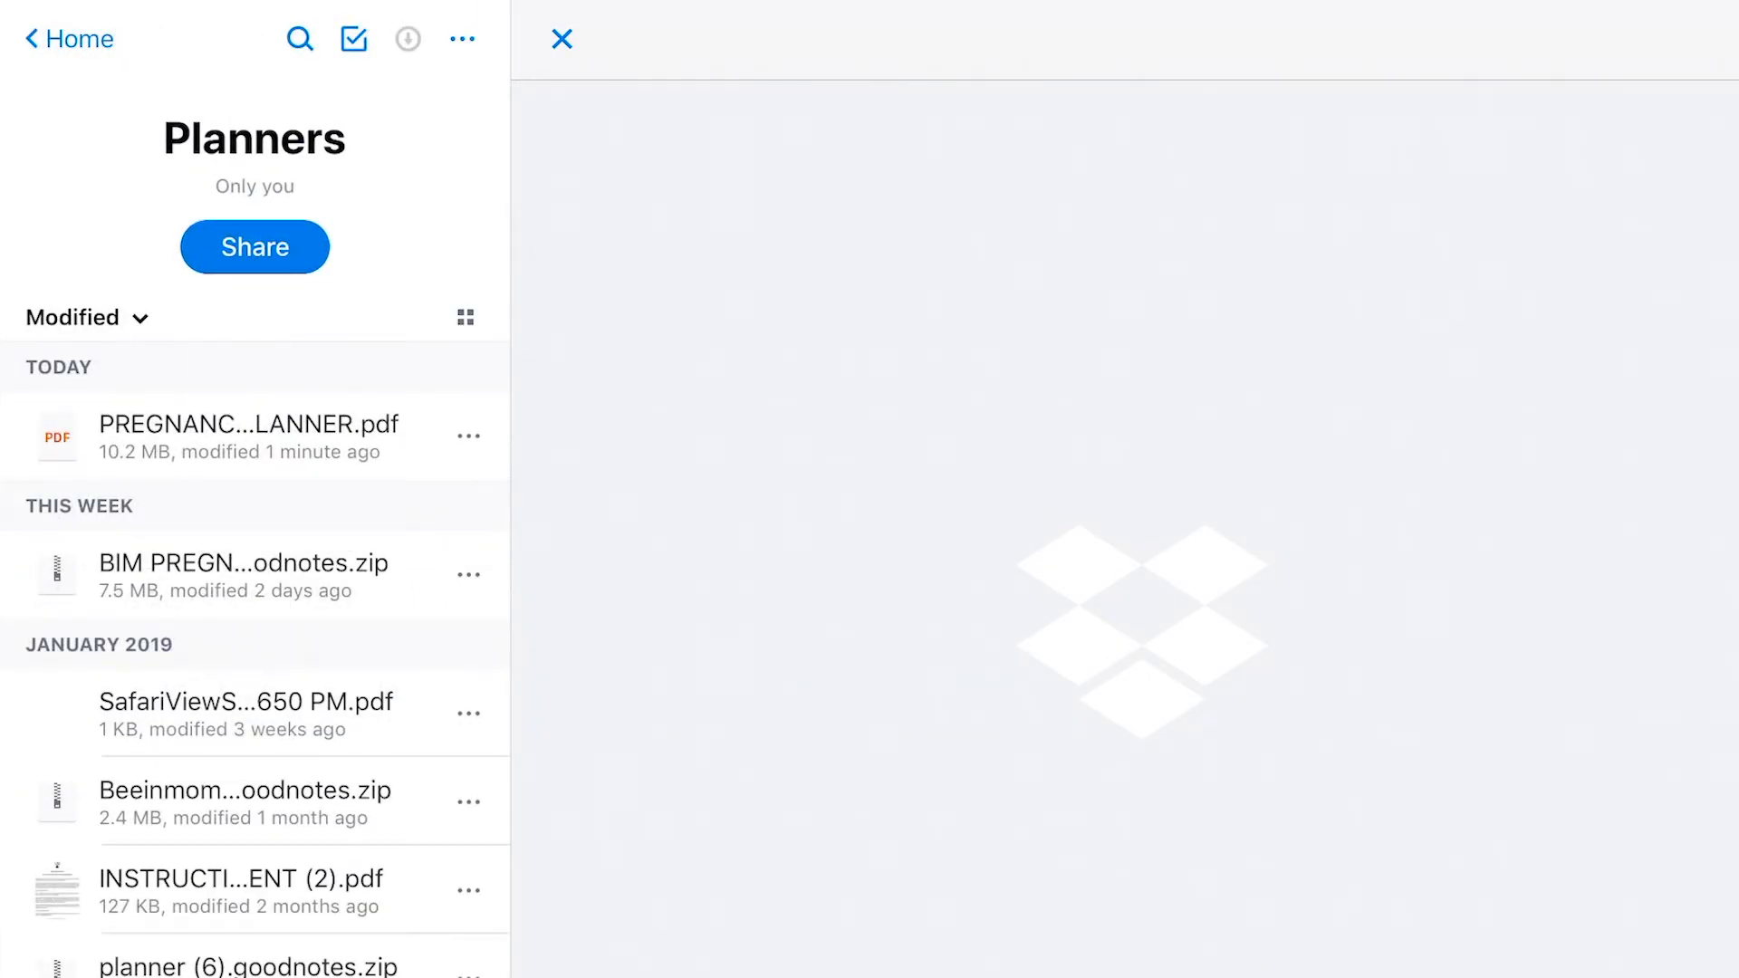
Step: Export PREGNANCY PLANNER.pdf from Dropbox to GoodNotes and file it in the Otro category
click(255, 437)
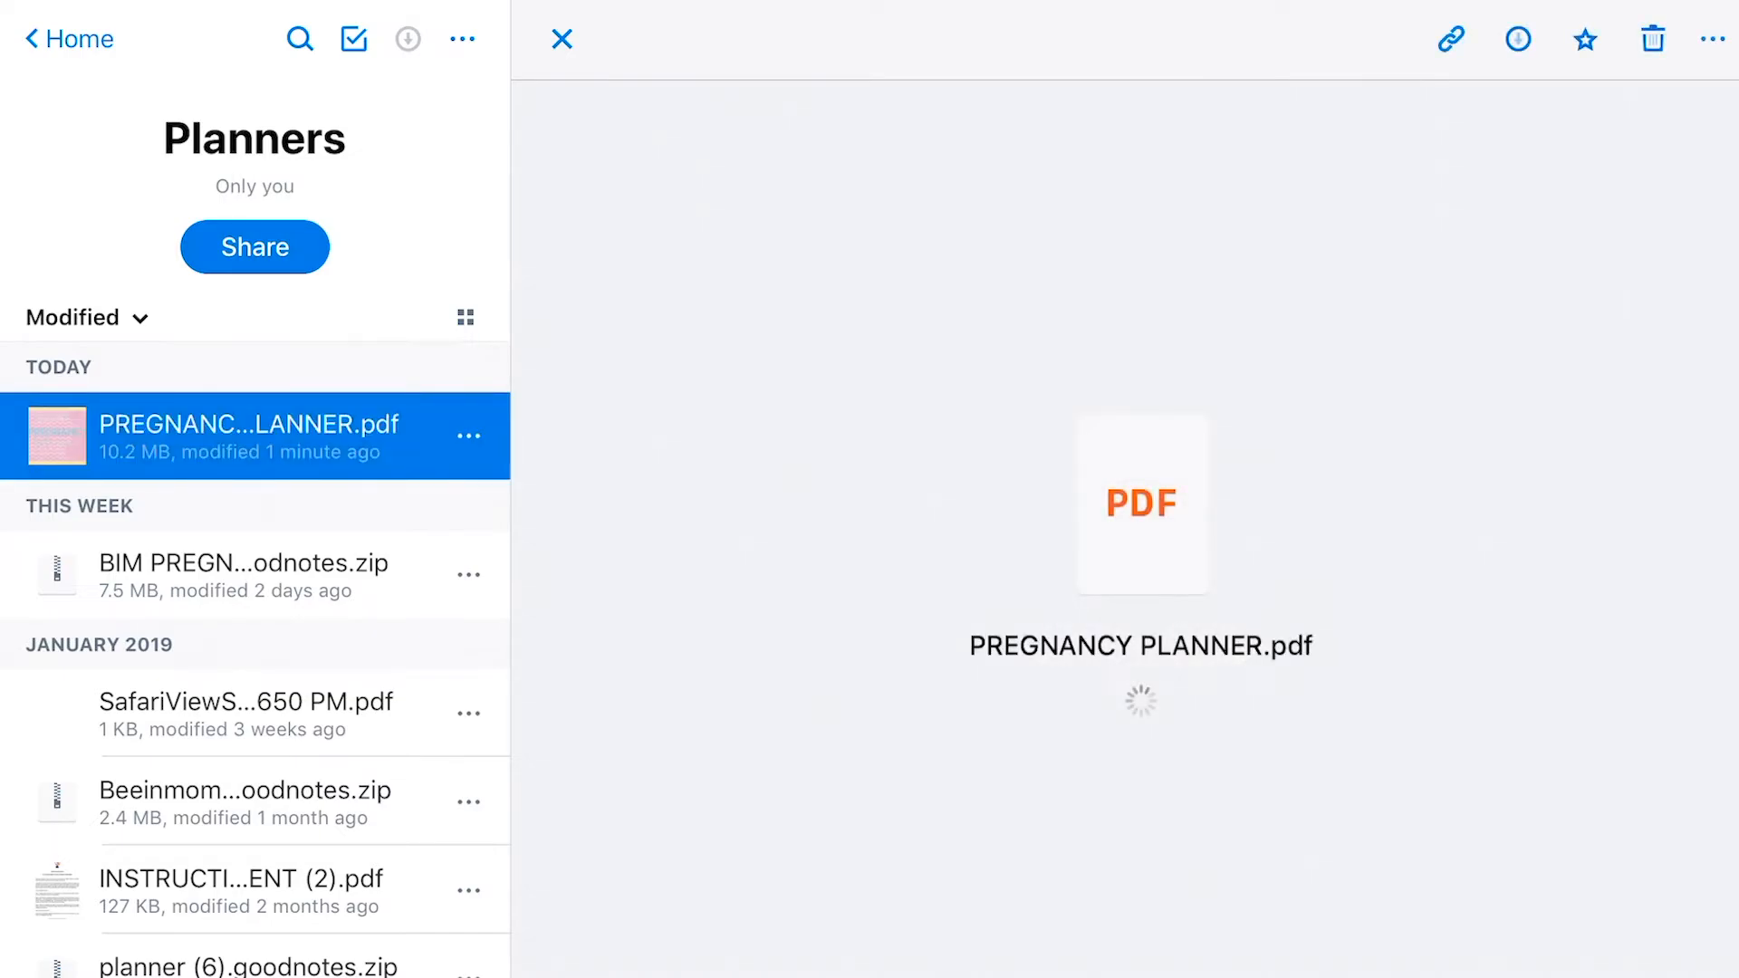
click(1712, 39)
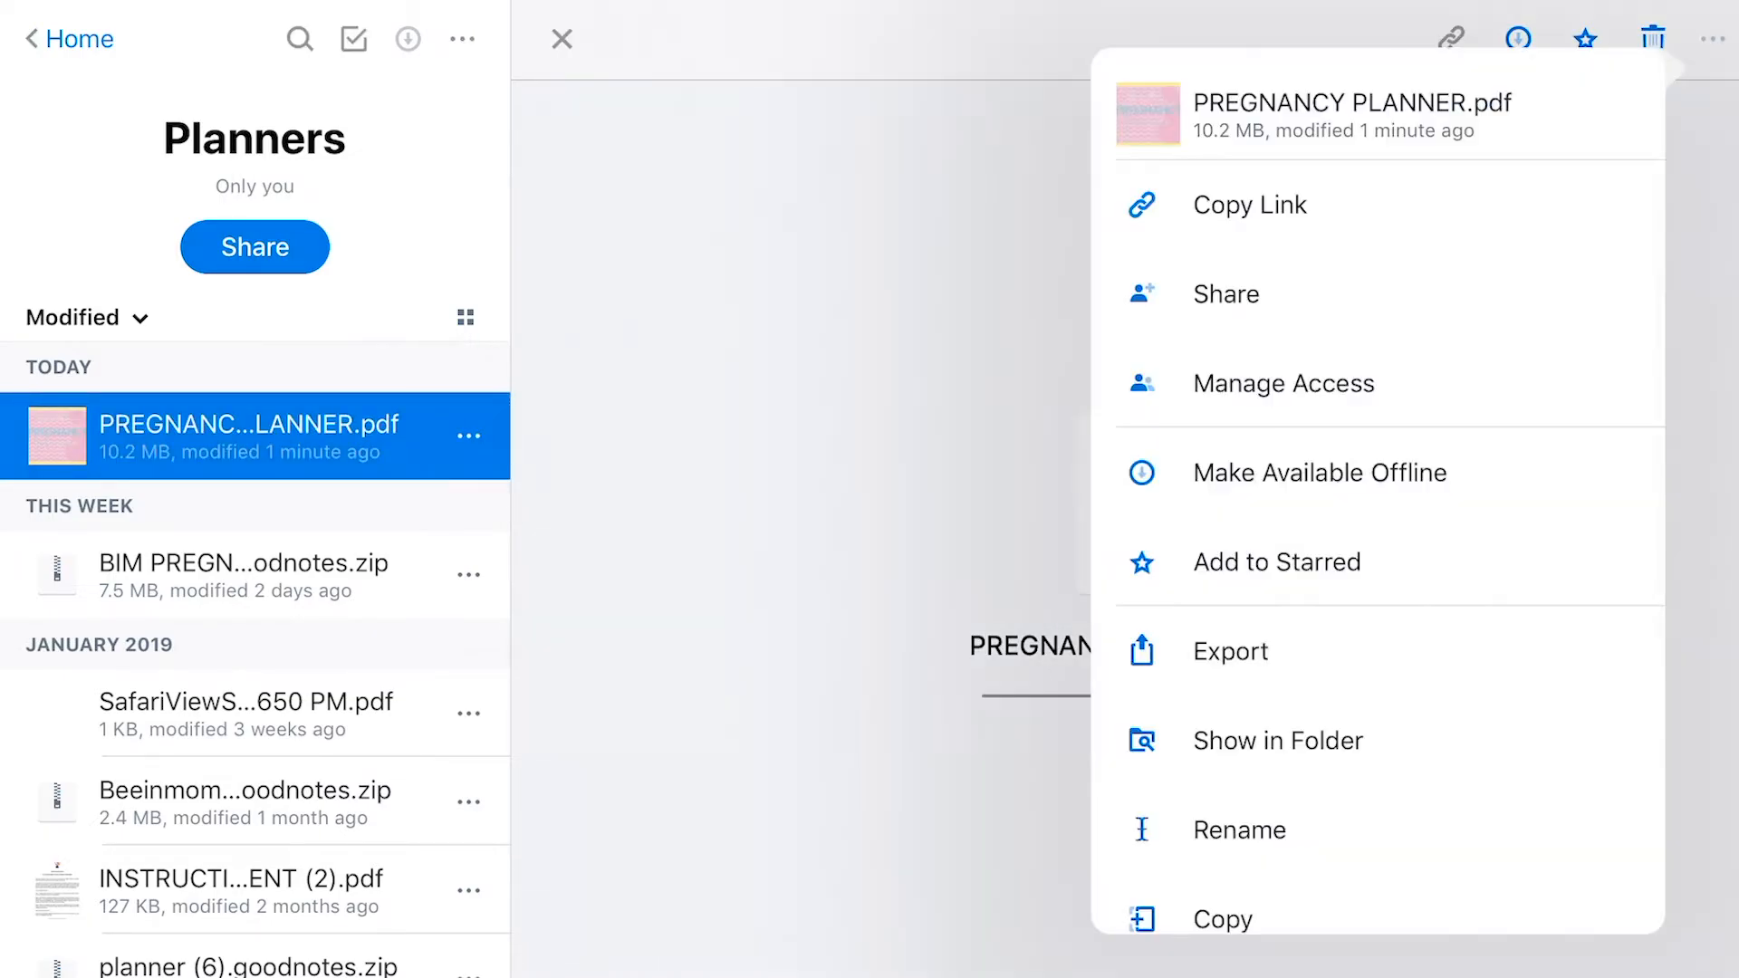
click(1230, 651)
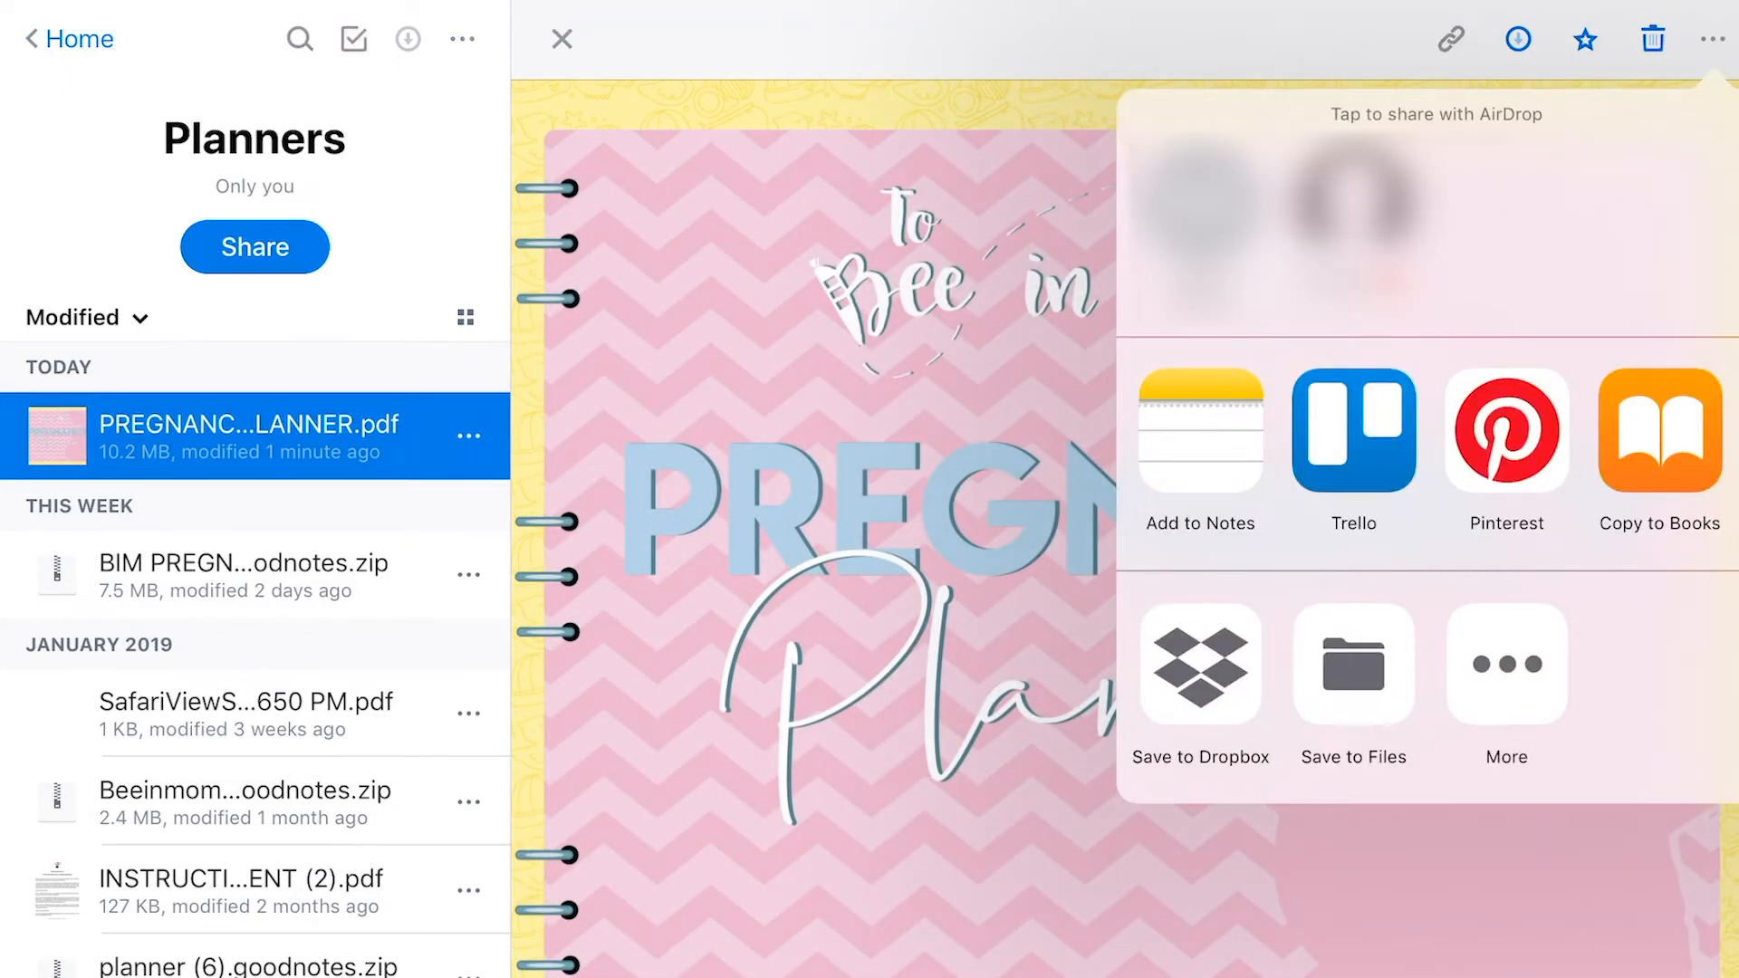
scroll(1426, 430, right, 5)
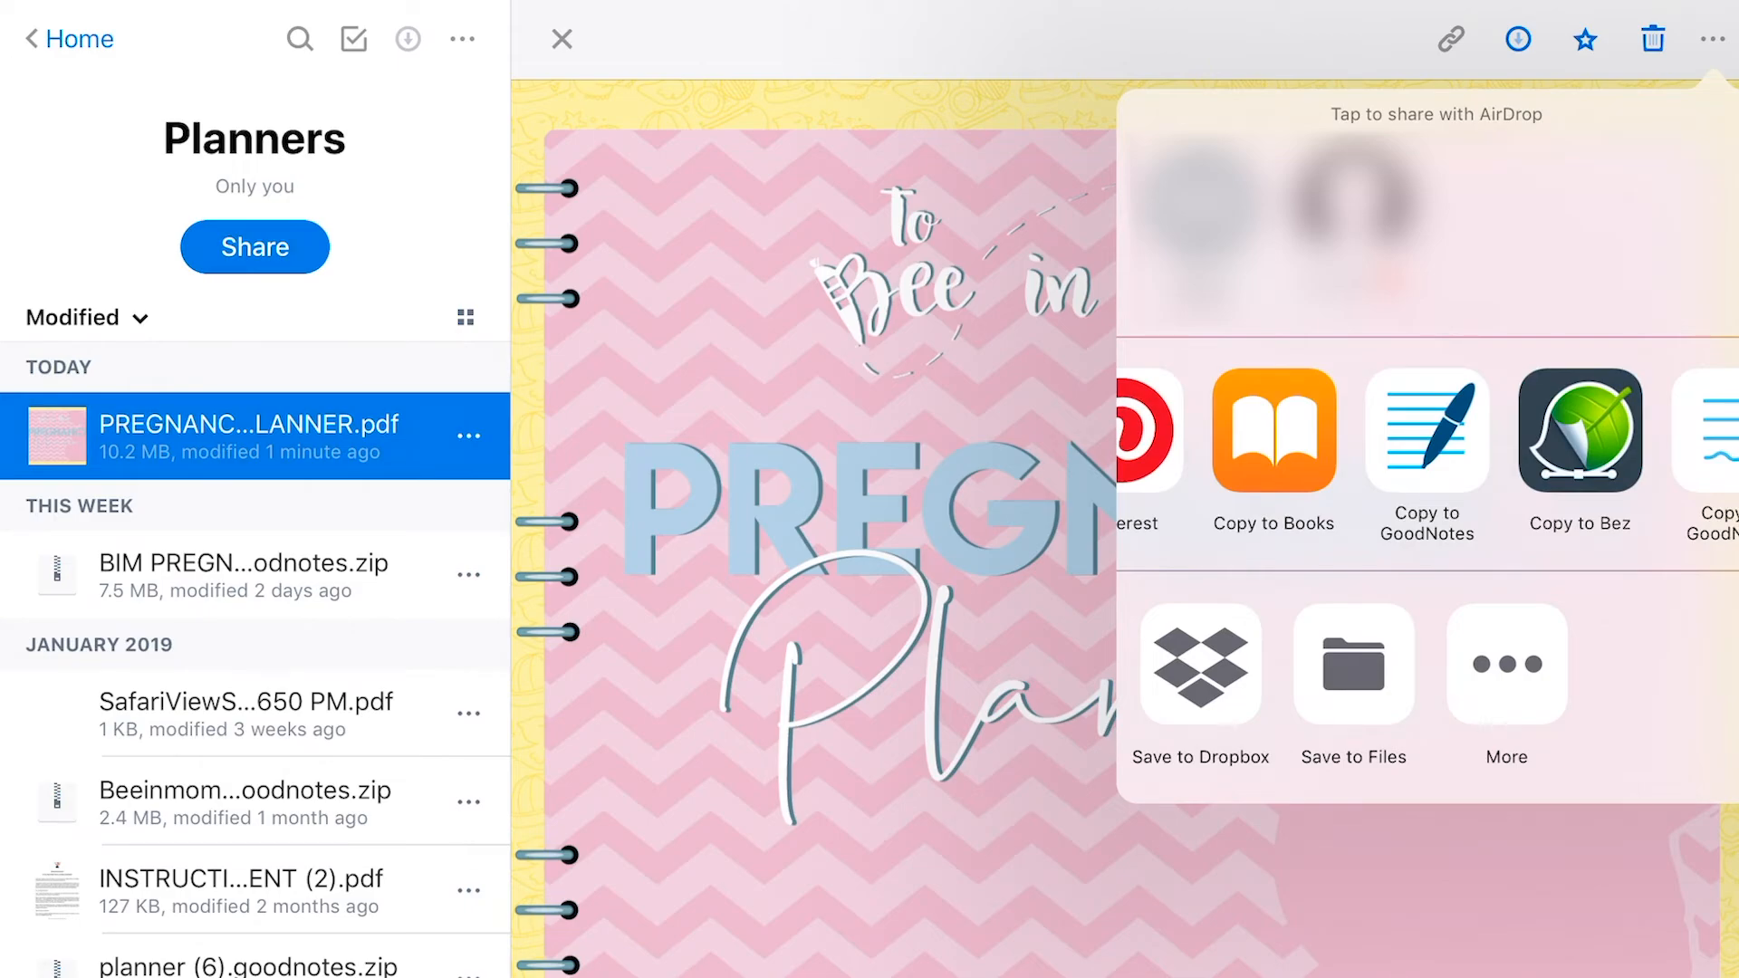
scroll(1426, 430, right, 3)
click(1347, 430)
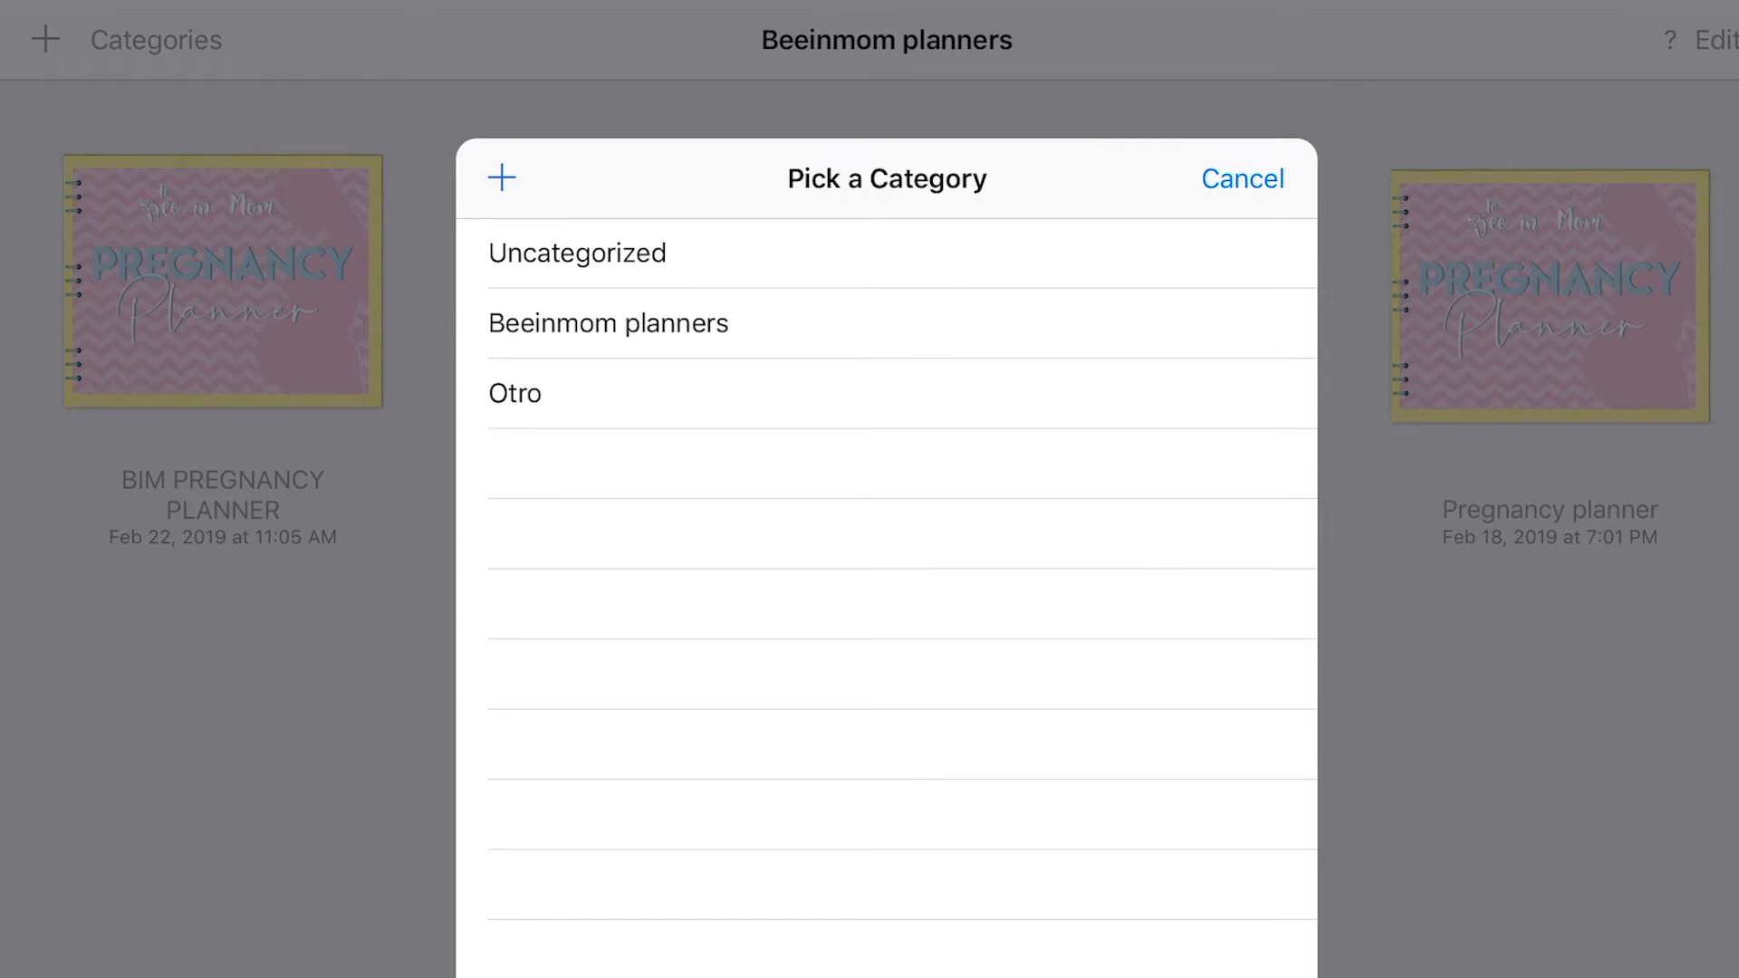
click(515, 393)
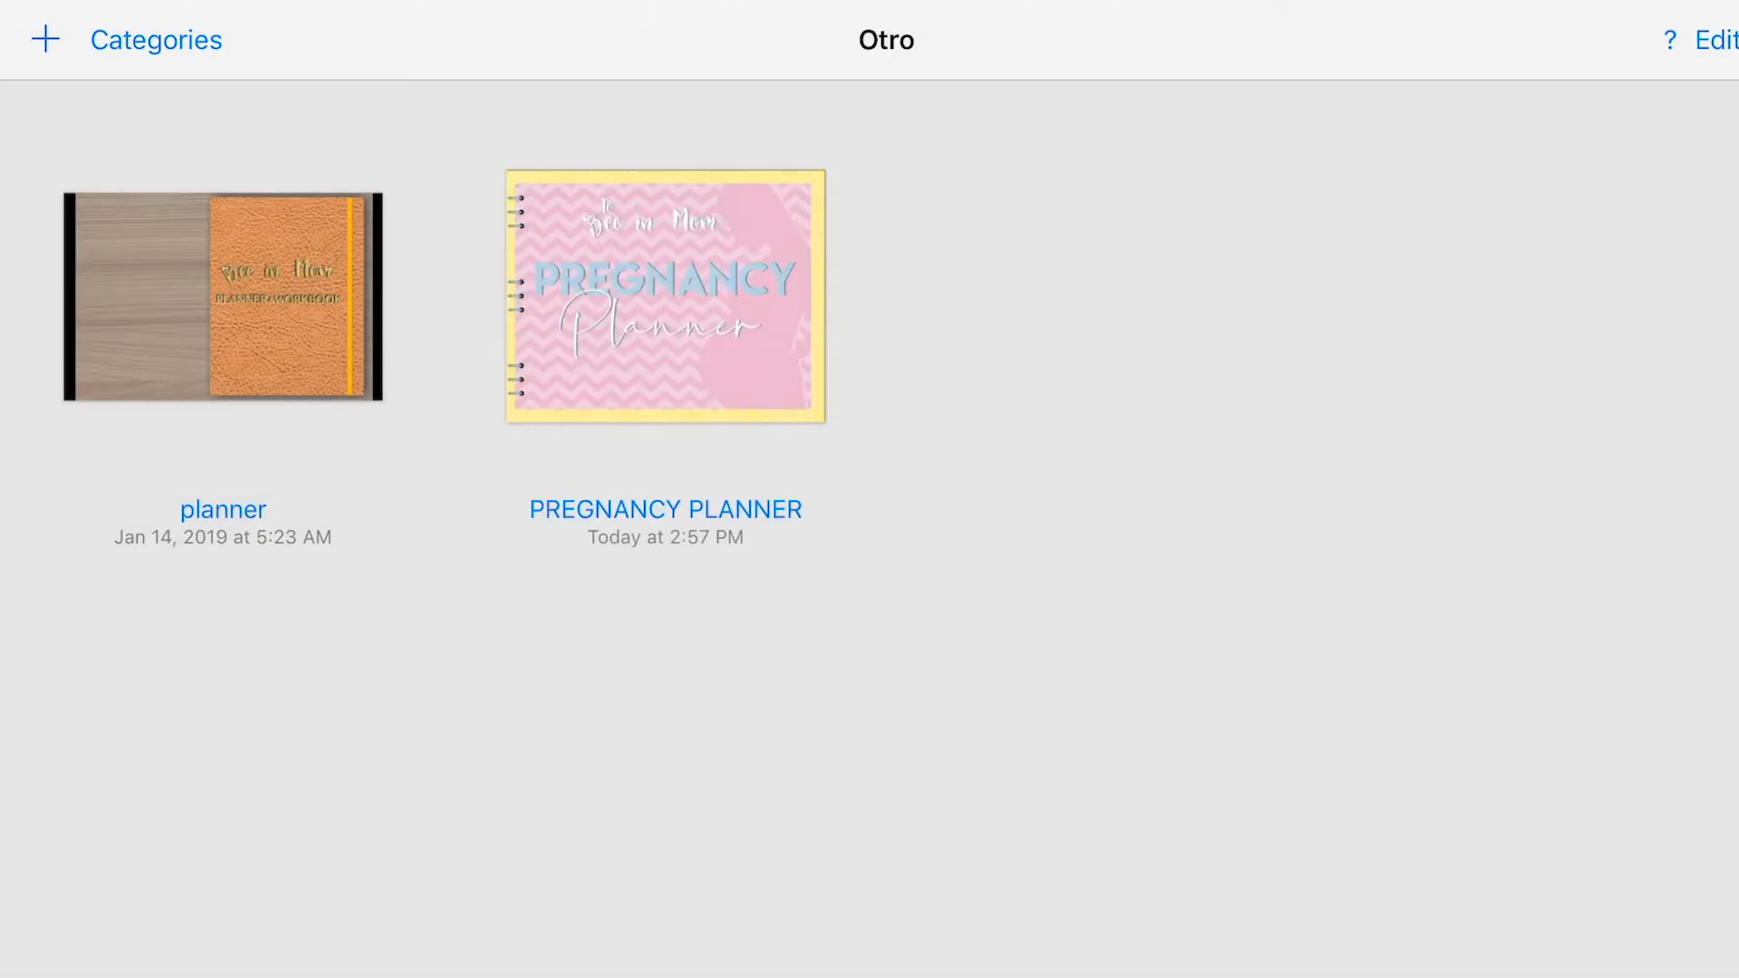
Step: Open the imported PREGNANCY PLANNER and browse from the cover to the 2019 and 2020 calendar page
click(666, 296)
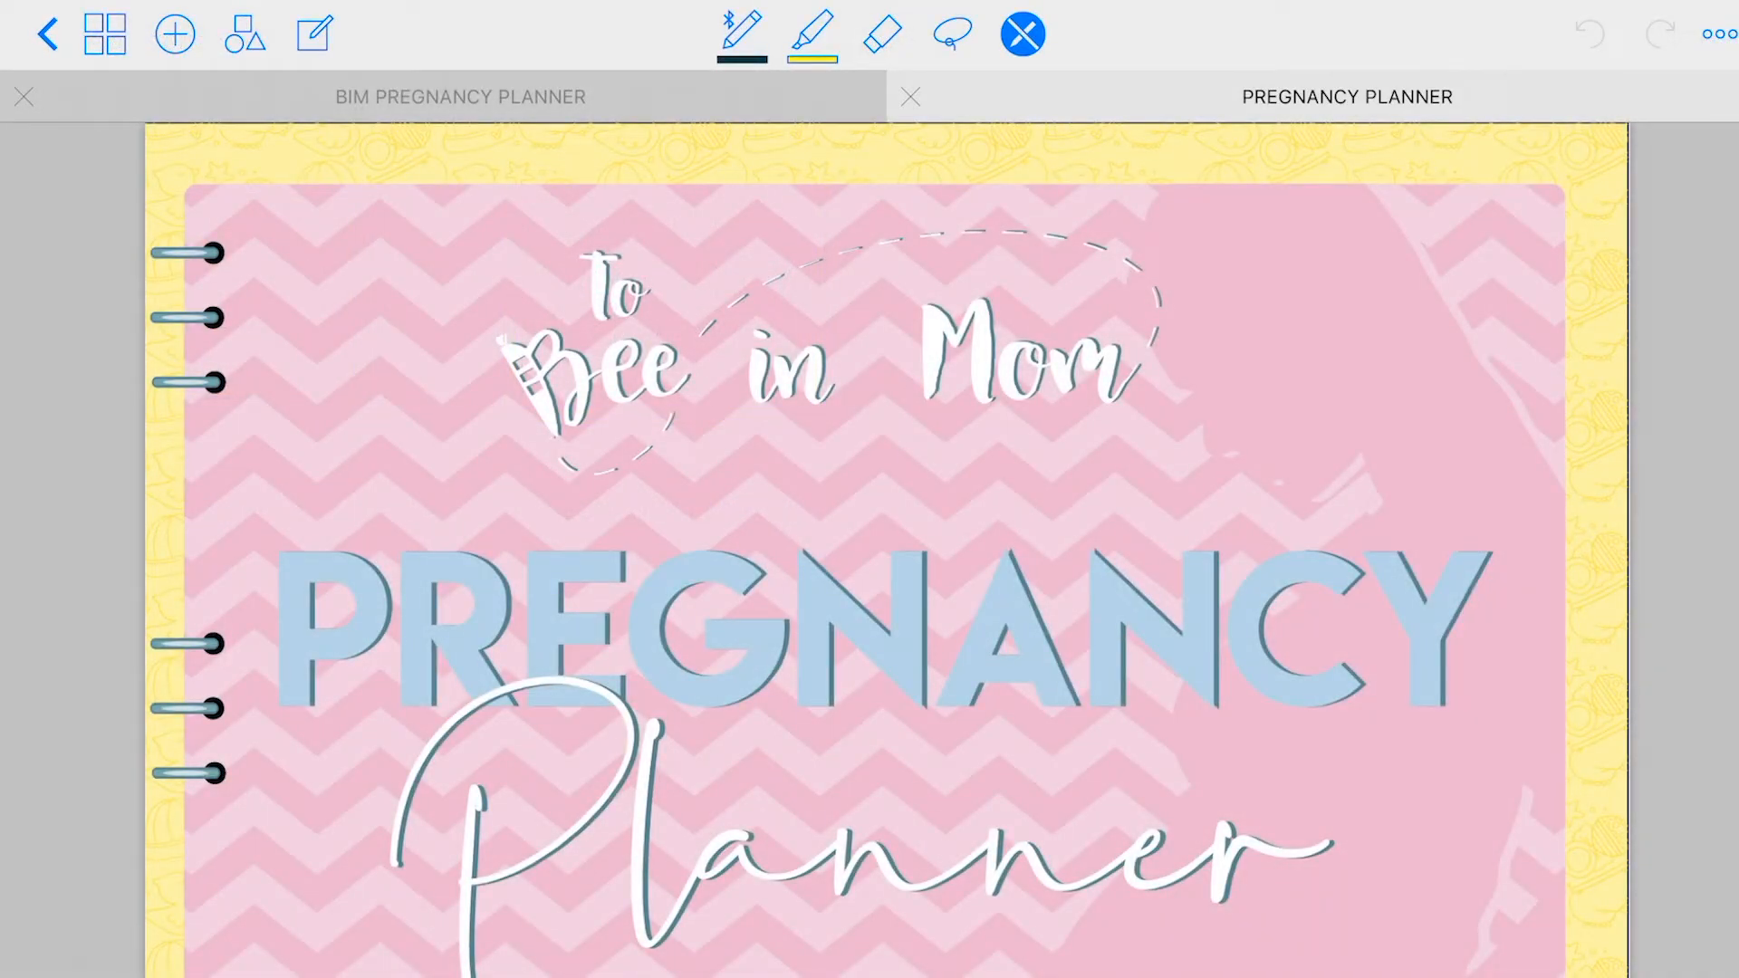
scroll(869, 544, right, 5)
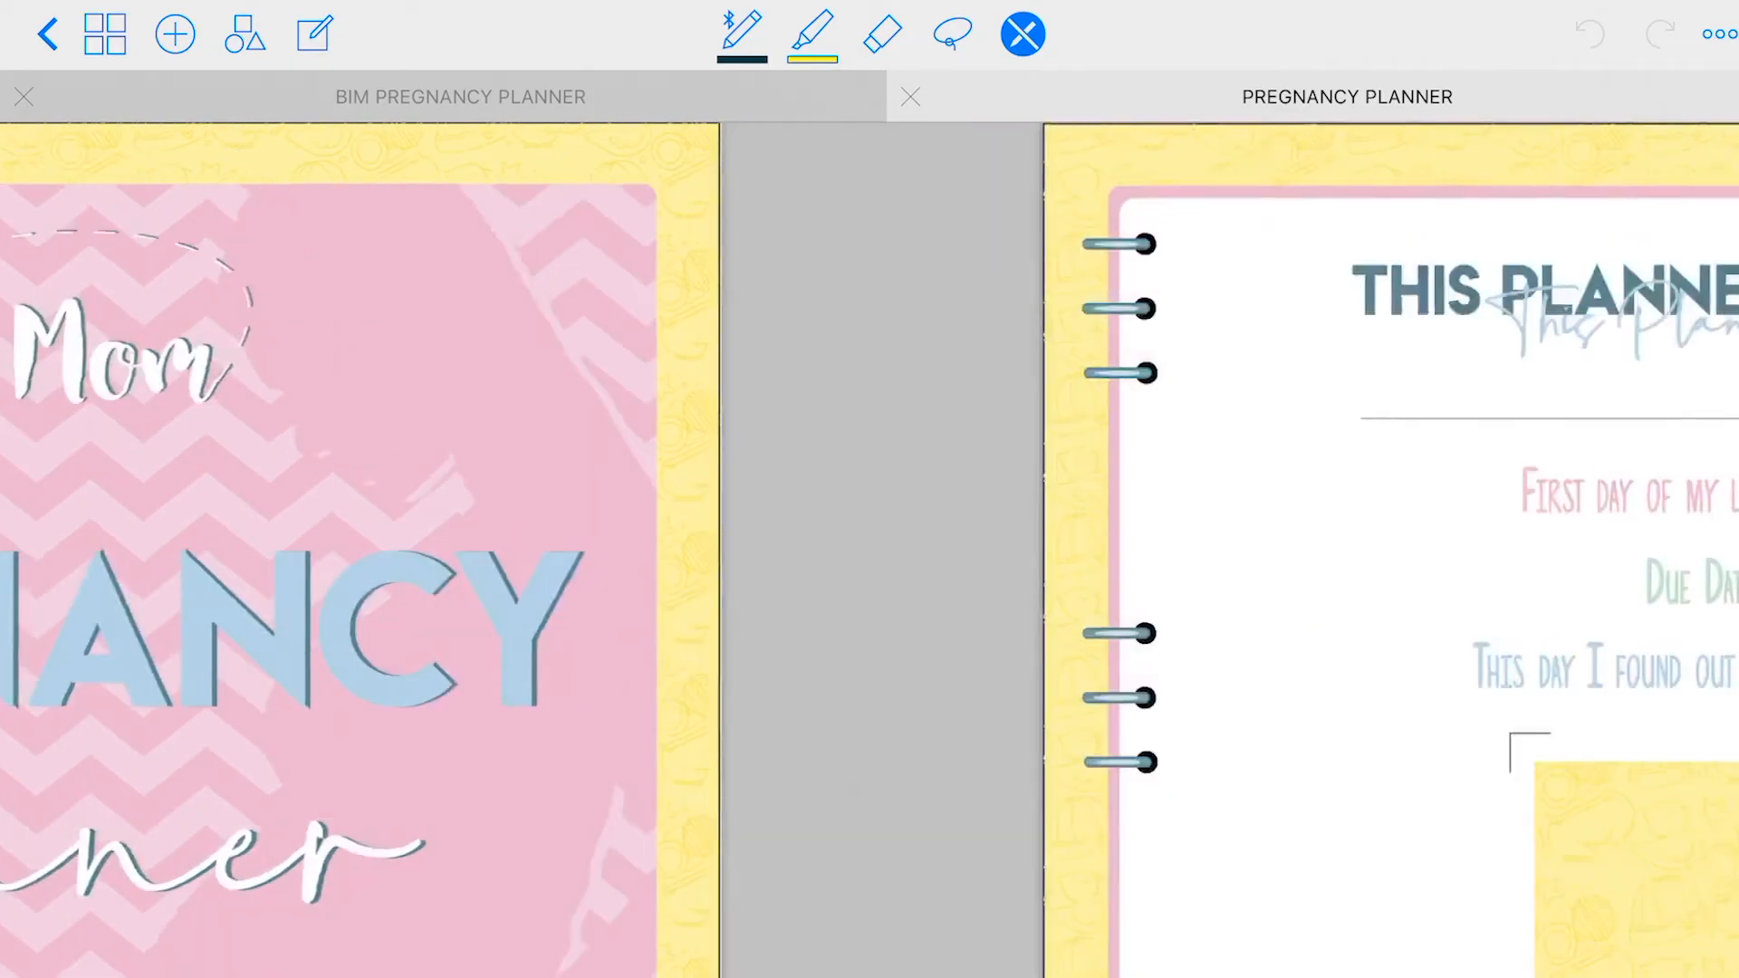
scroll(869, 543, right, 5)
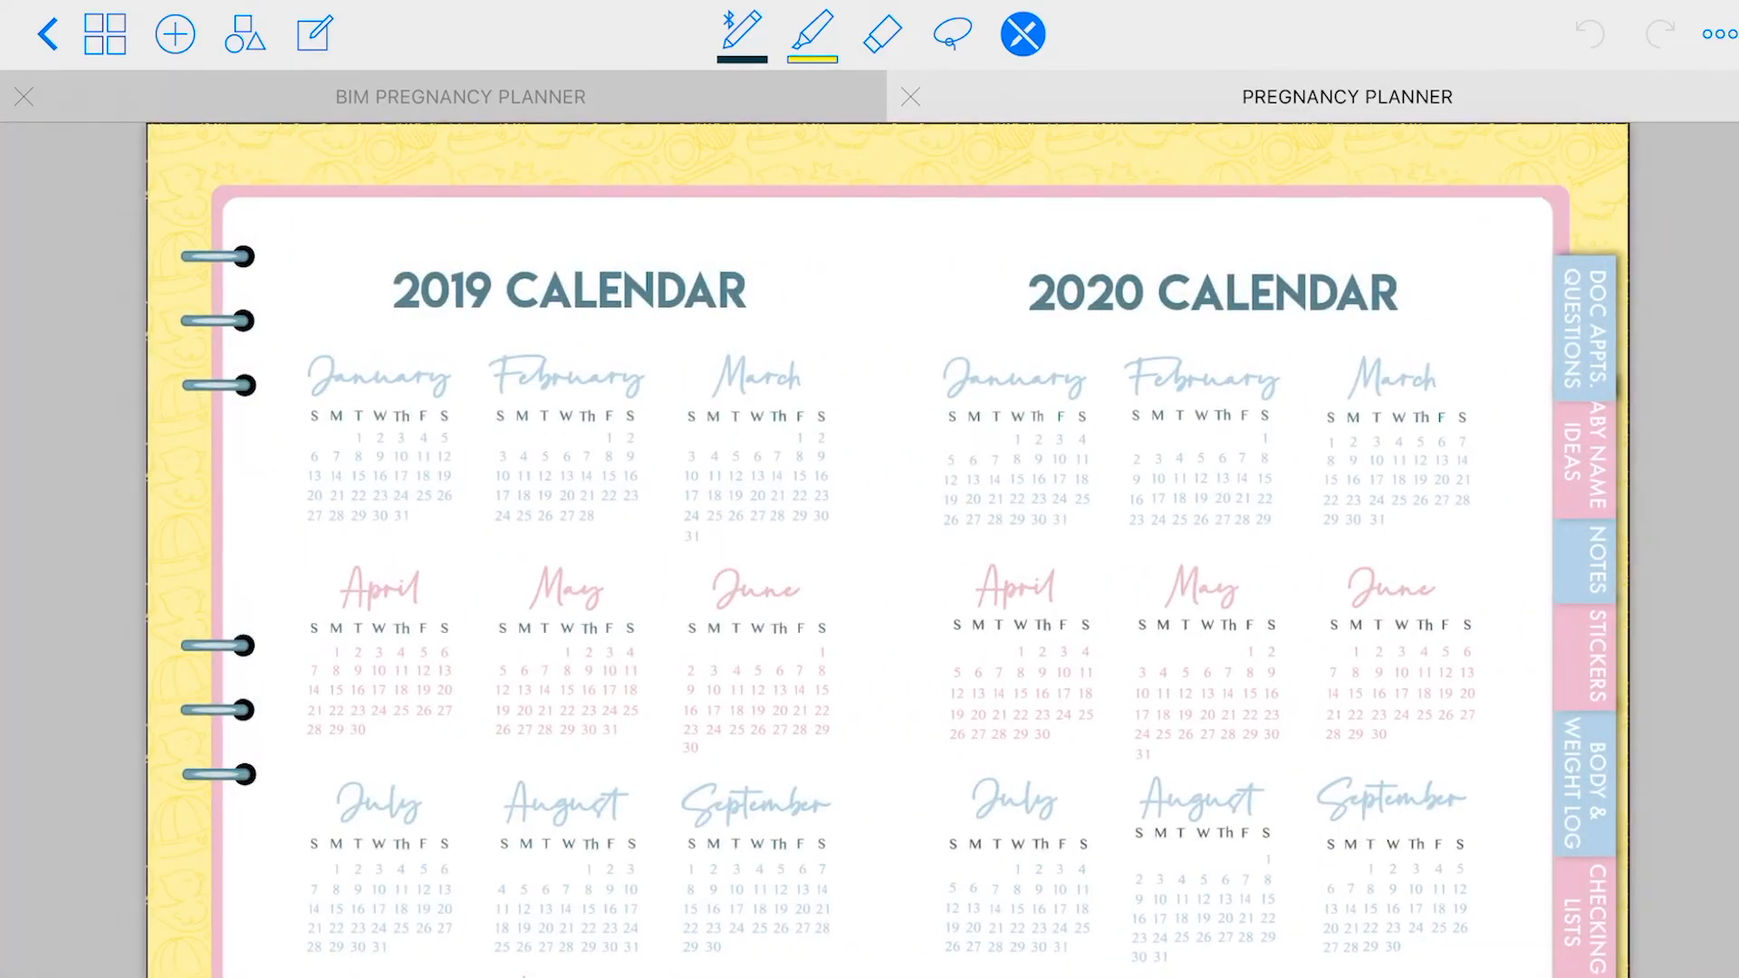
scroll(869, 543, right, 5)
scroll(870, 543, left, 5)
Step: Test the planner's links by visiting Doctor Appointment Questions, returning to the calendar through the home link, and visiting Baby Name Ideas
click(1584, 329)
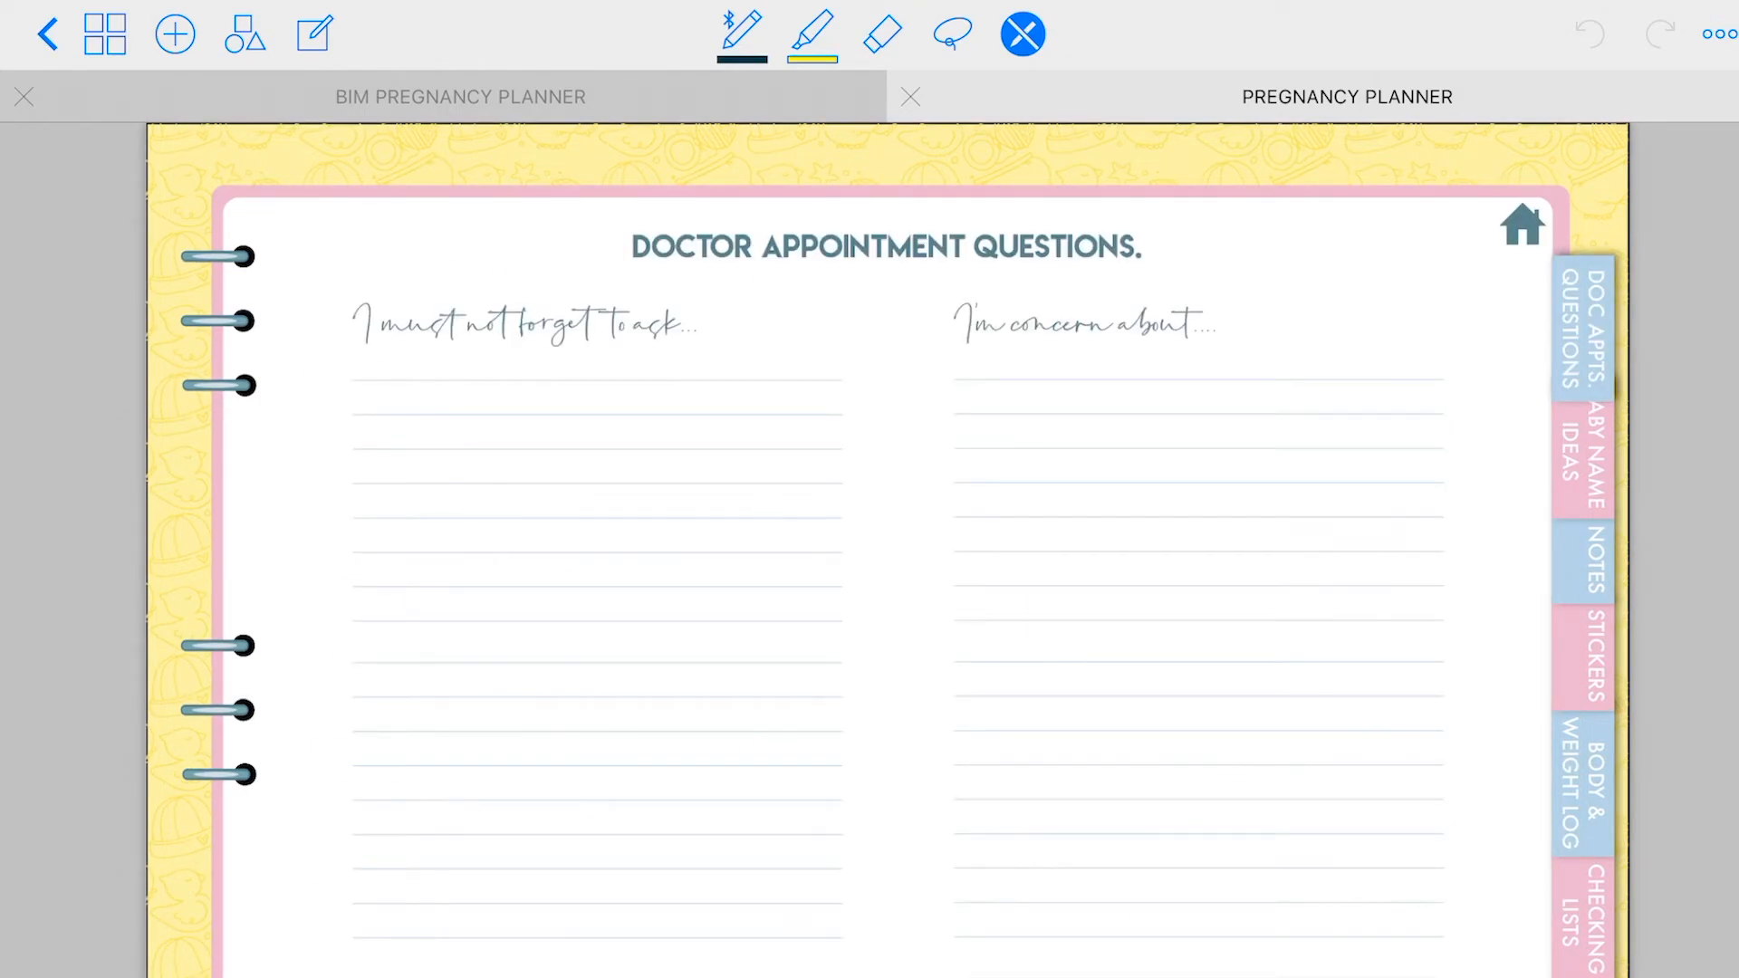
click(1523, 225)
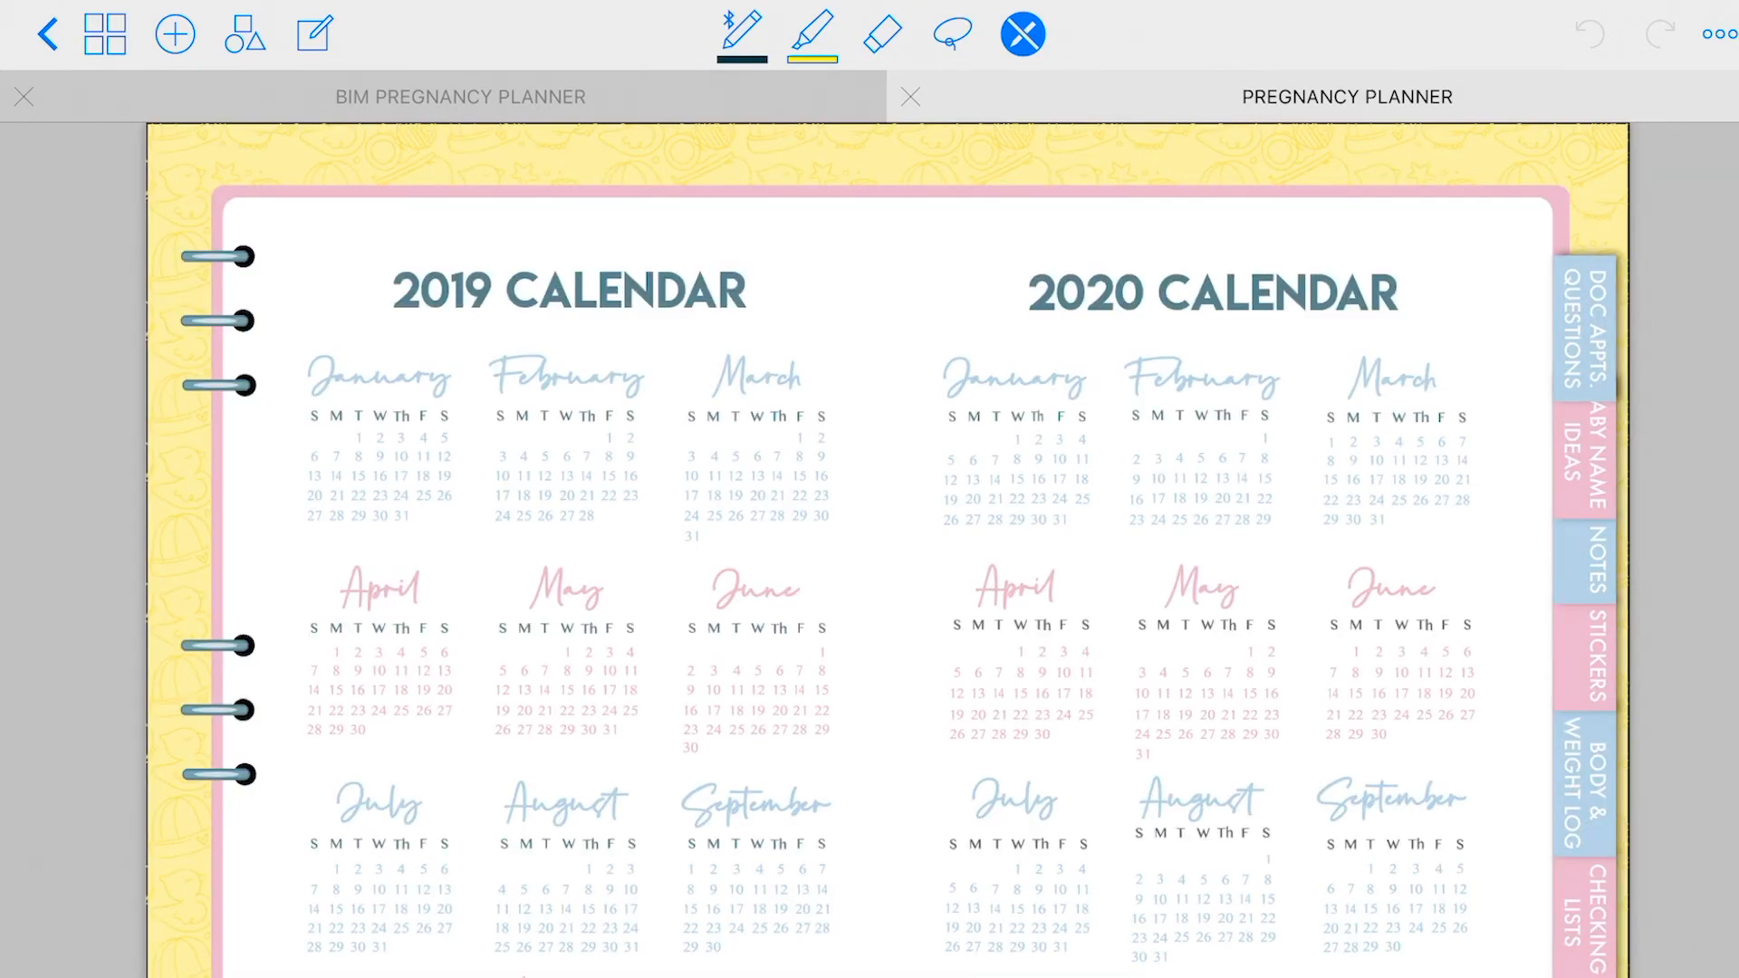
click(1584, 460)
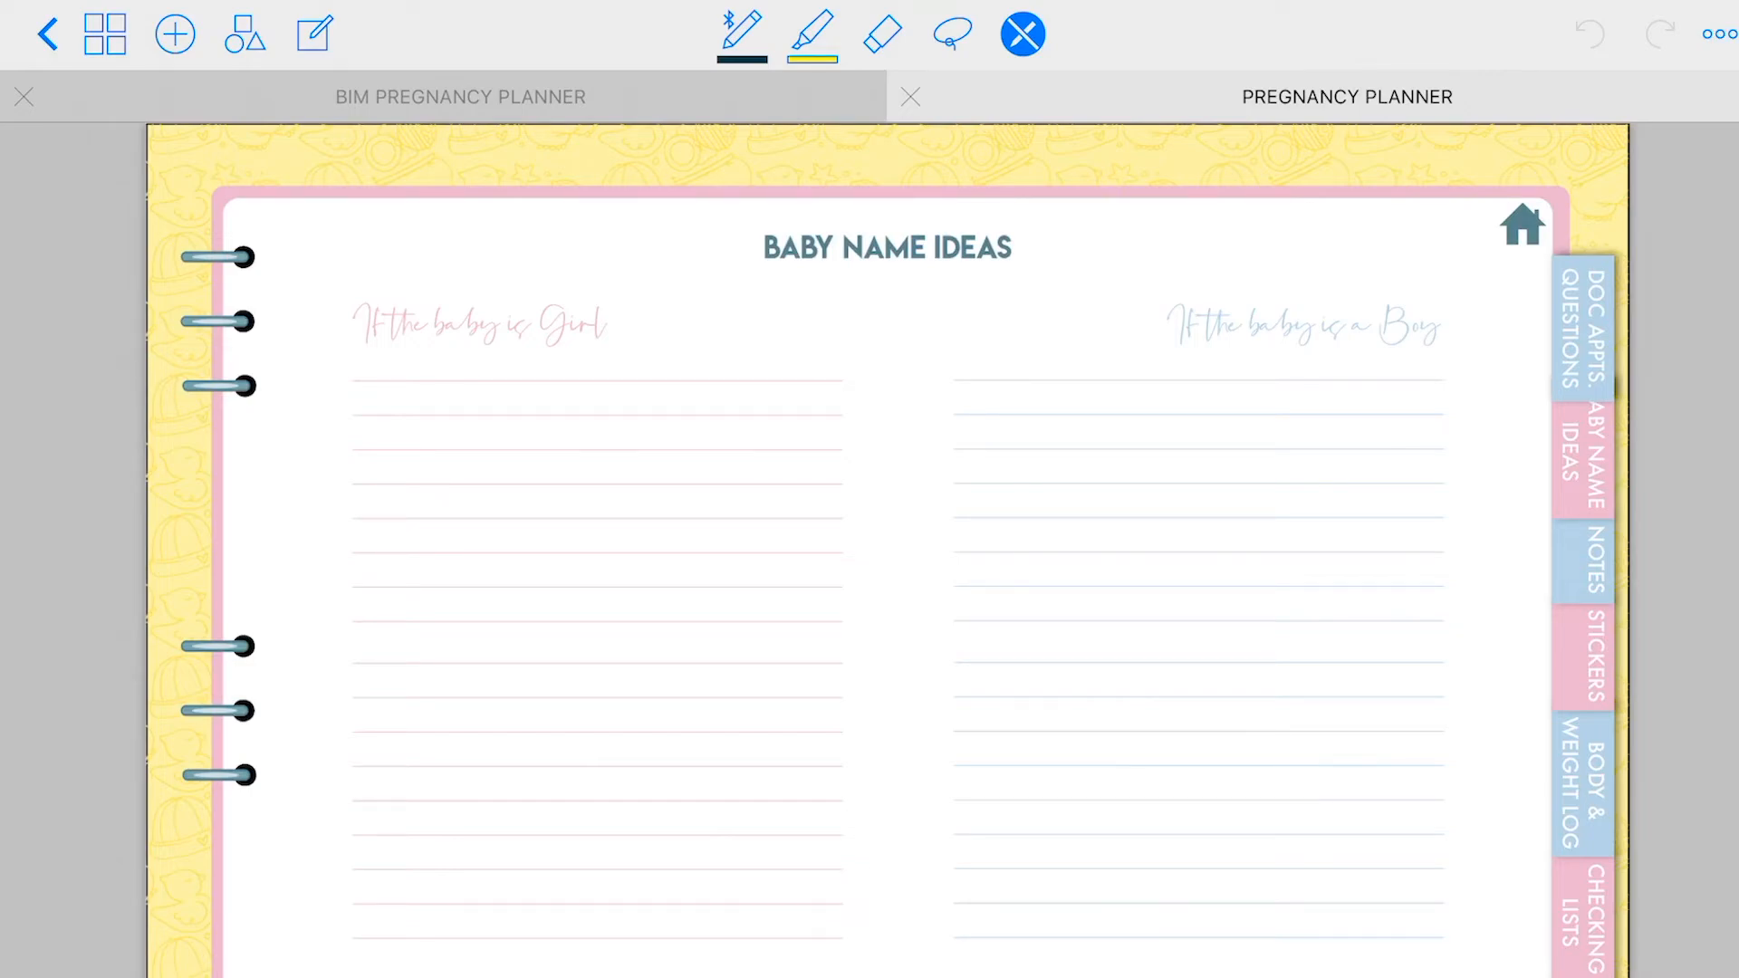
Step: Test the planner's section links by visiting Notes, Stickers, Body & Weight Log, and Checking Lists in turn
click(1584, 560)
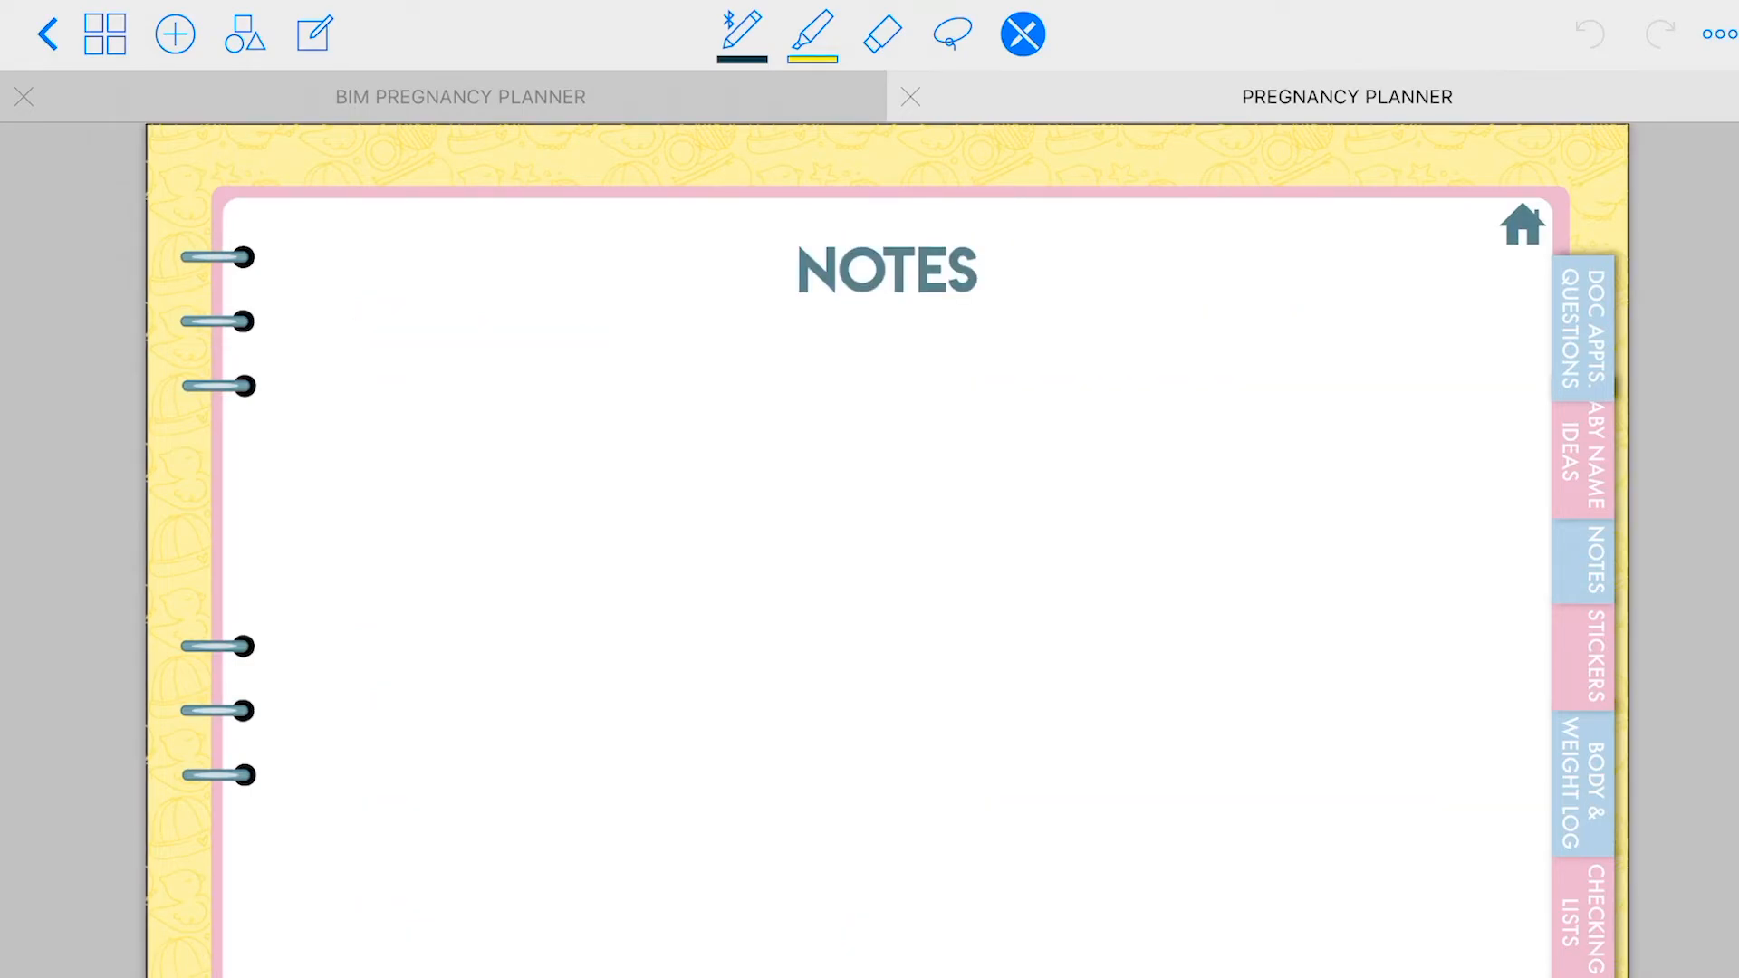
click(1584, 654)
click(1584, 785)
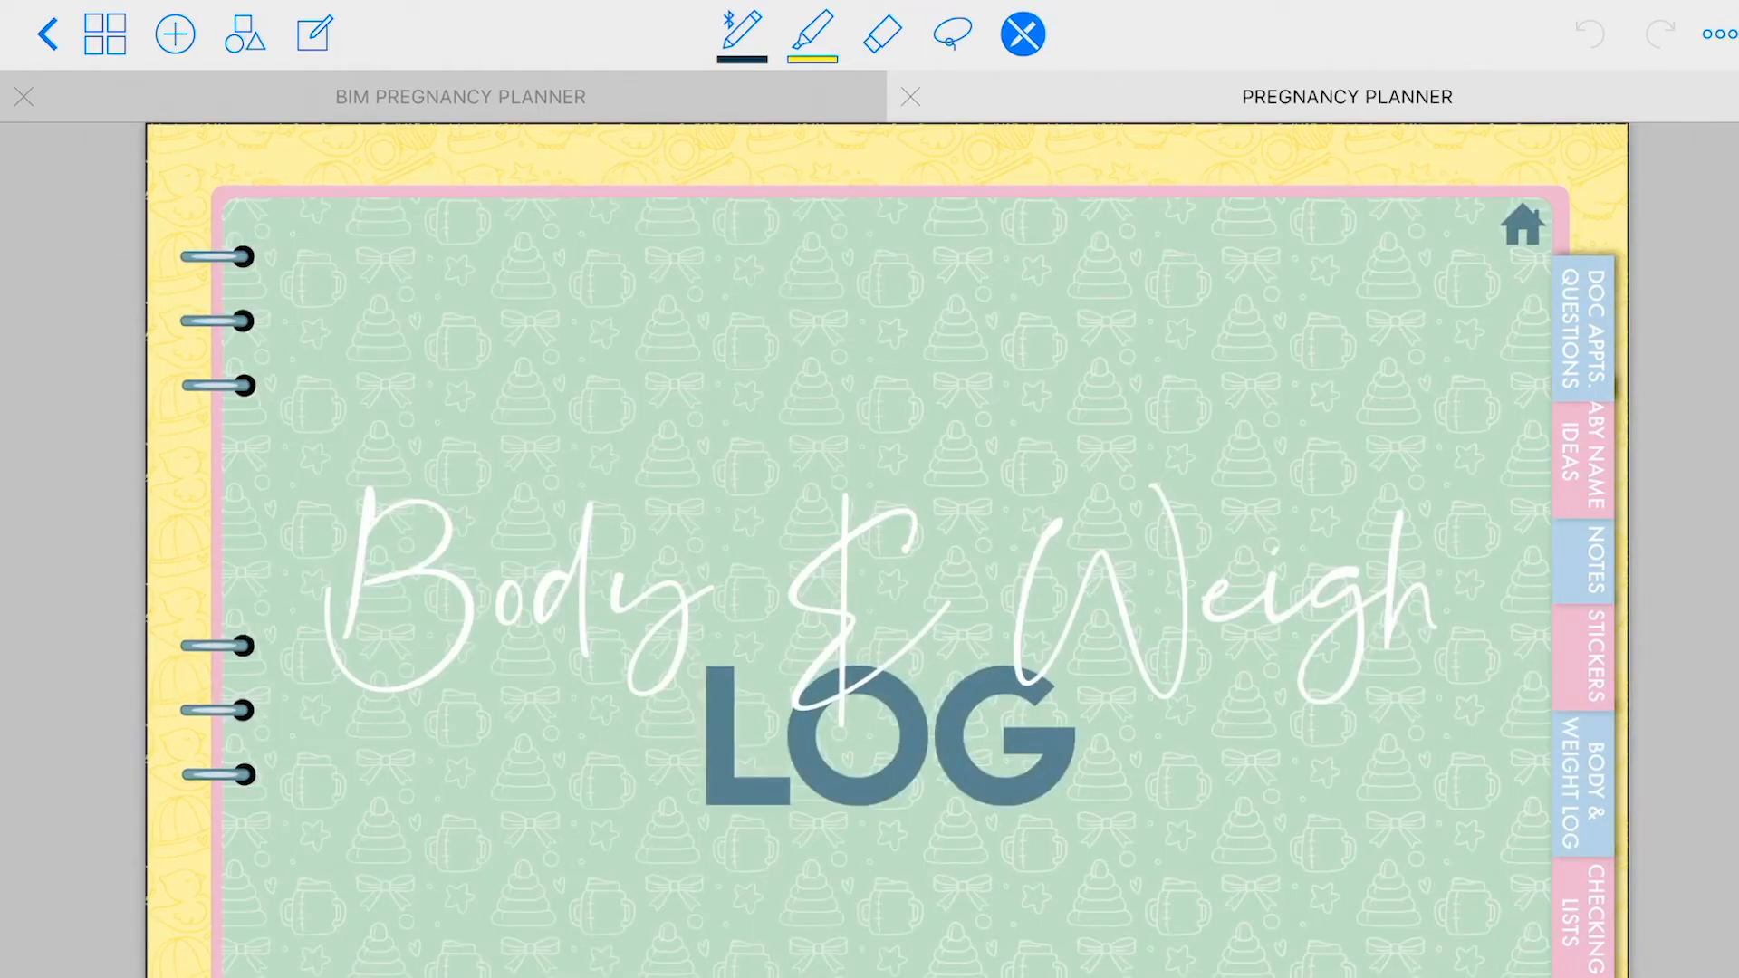
click(1584, 915)
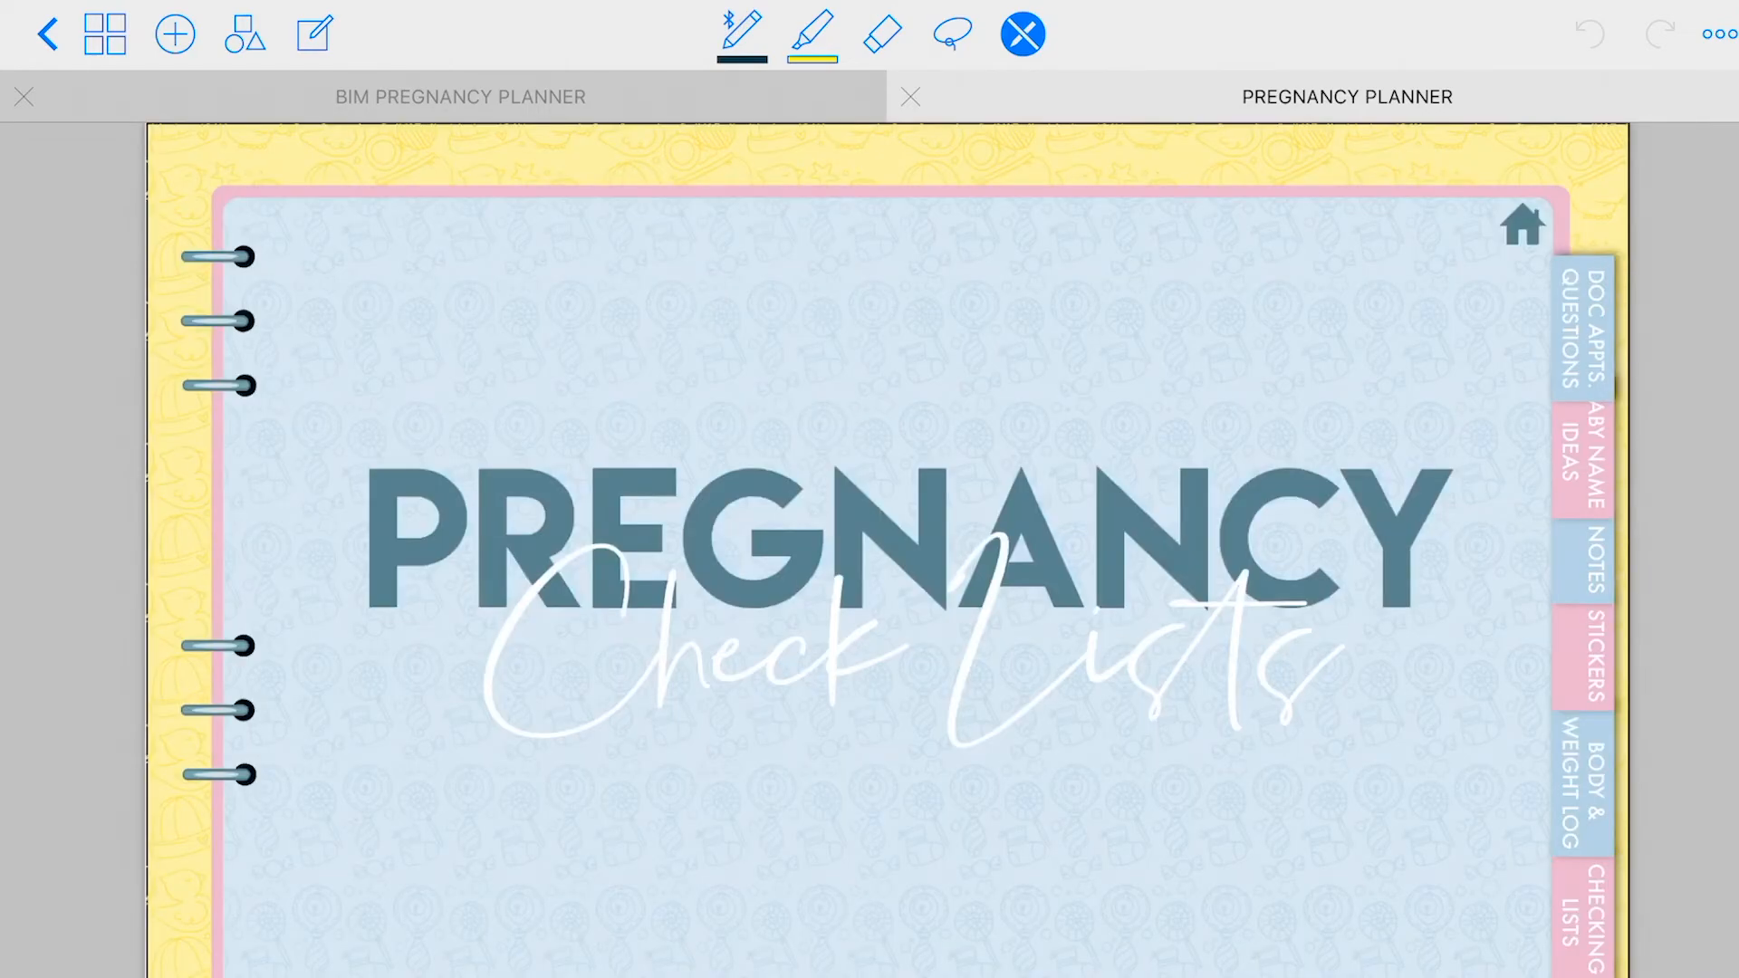
Step: Browse the Nursery and Hospital Bag check list pages, then follow the link back to Doctor Appointment Questions
drag(1268, 634, 543, 634)
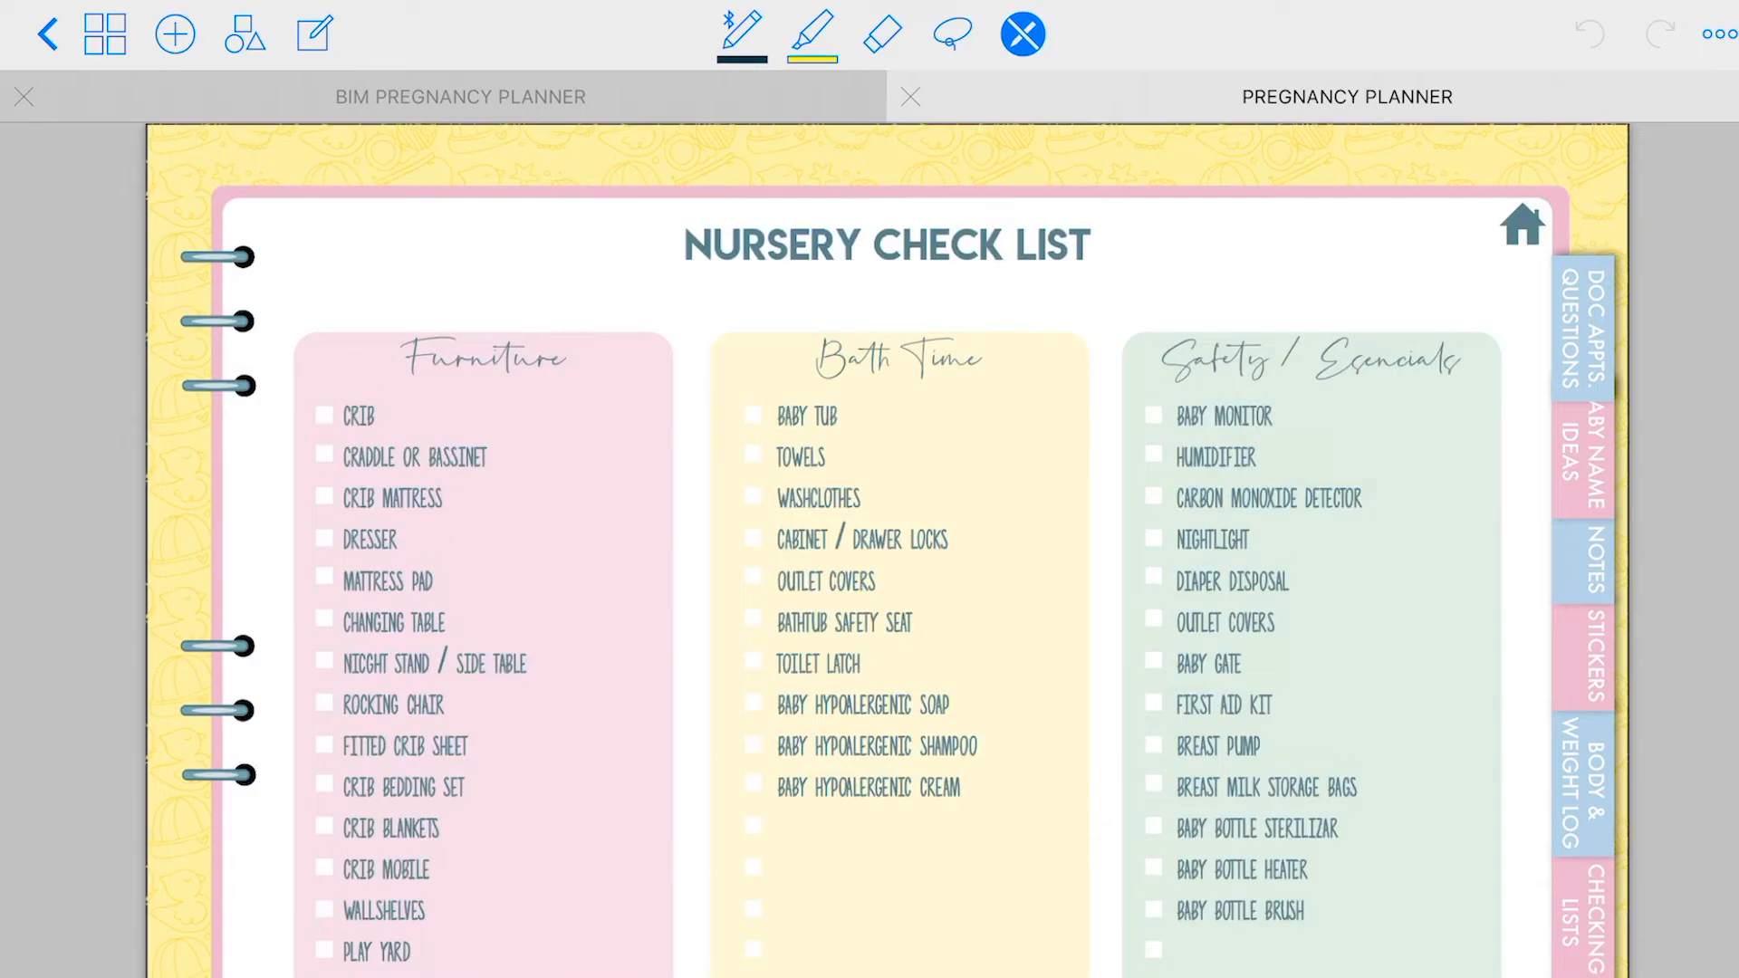
drag(1268, 634, 544, 634)
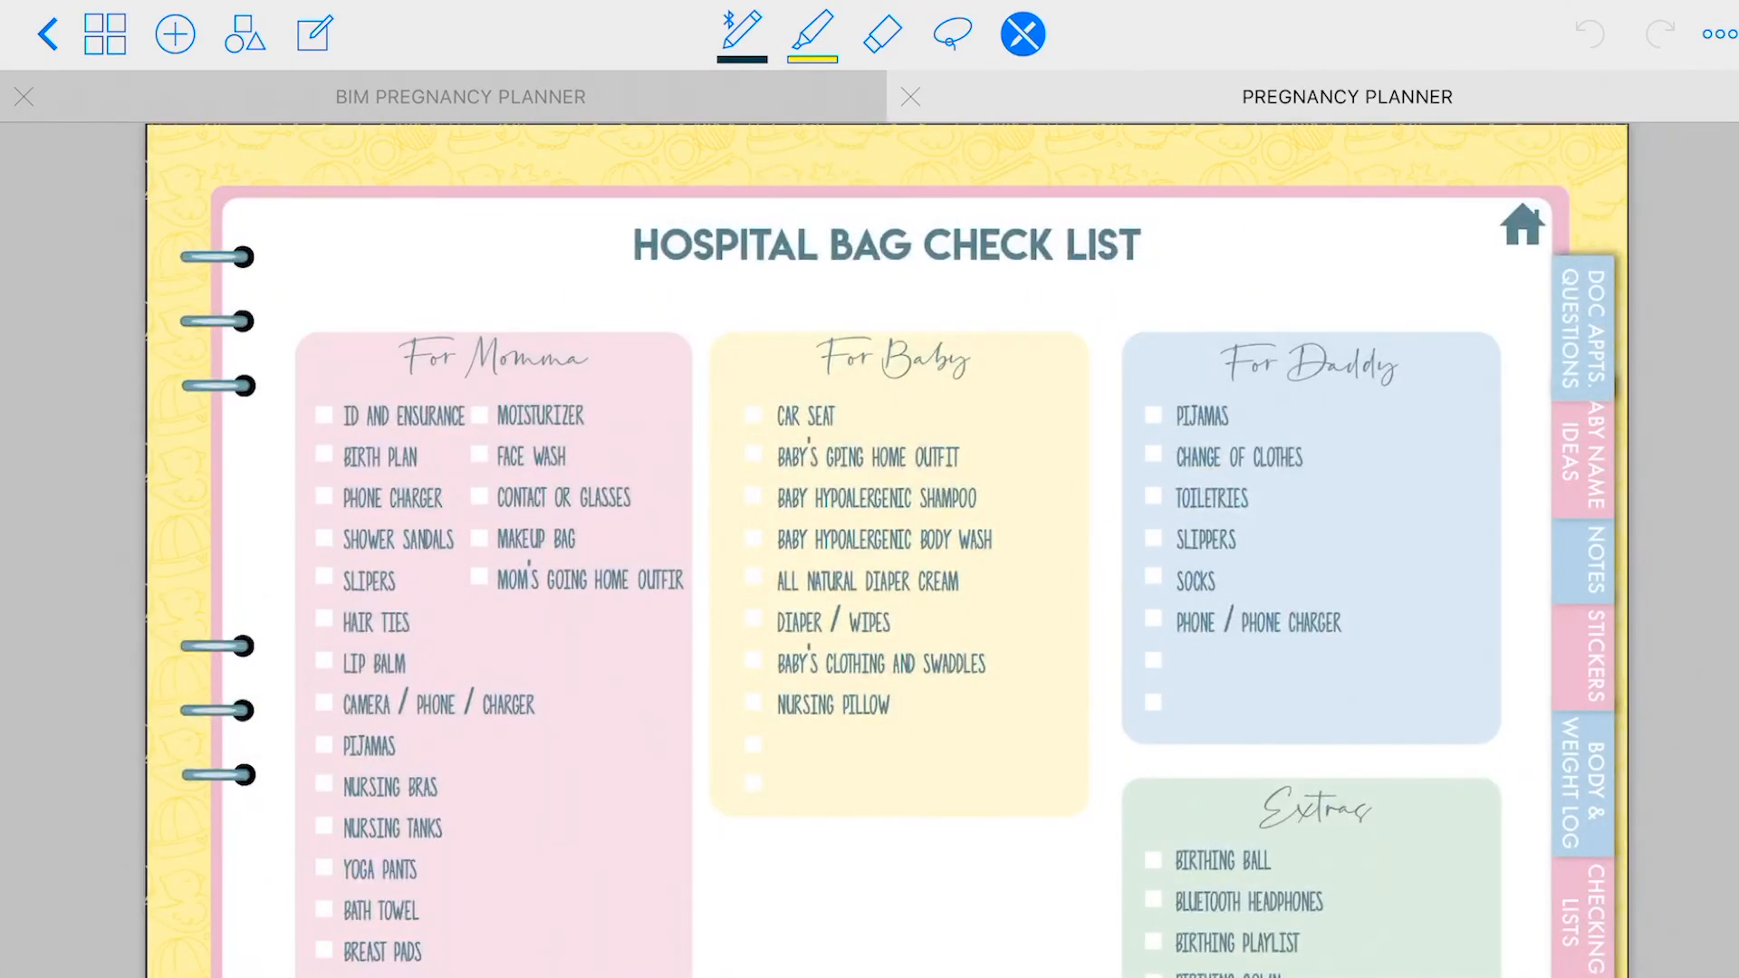
click(1583, 327)
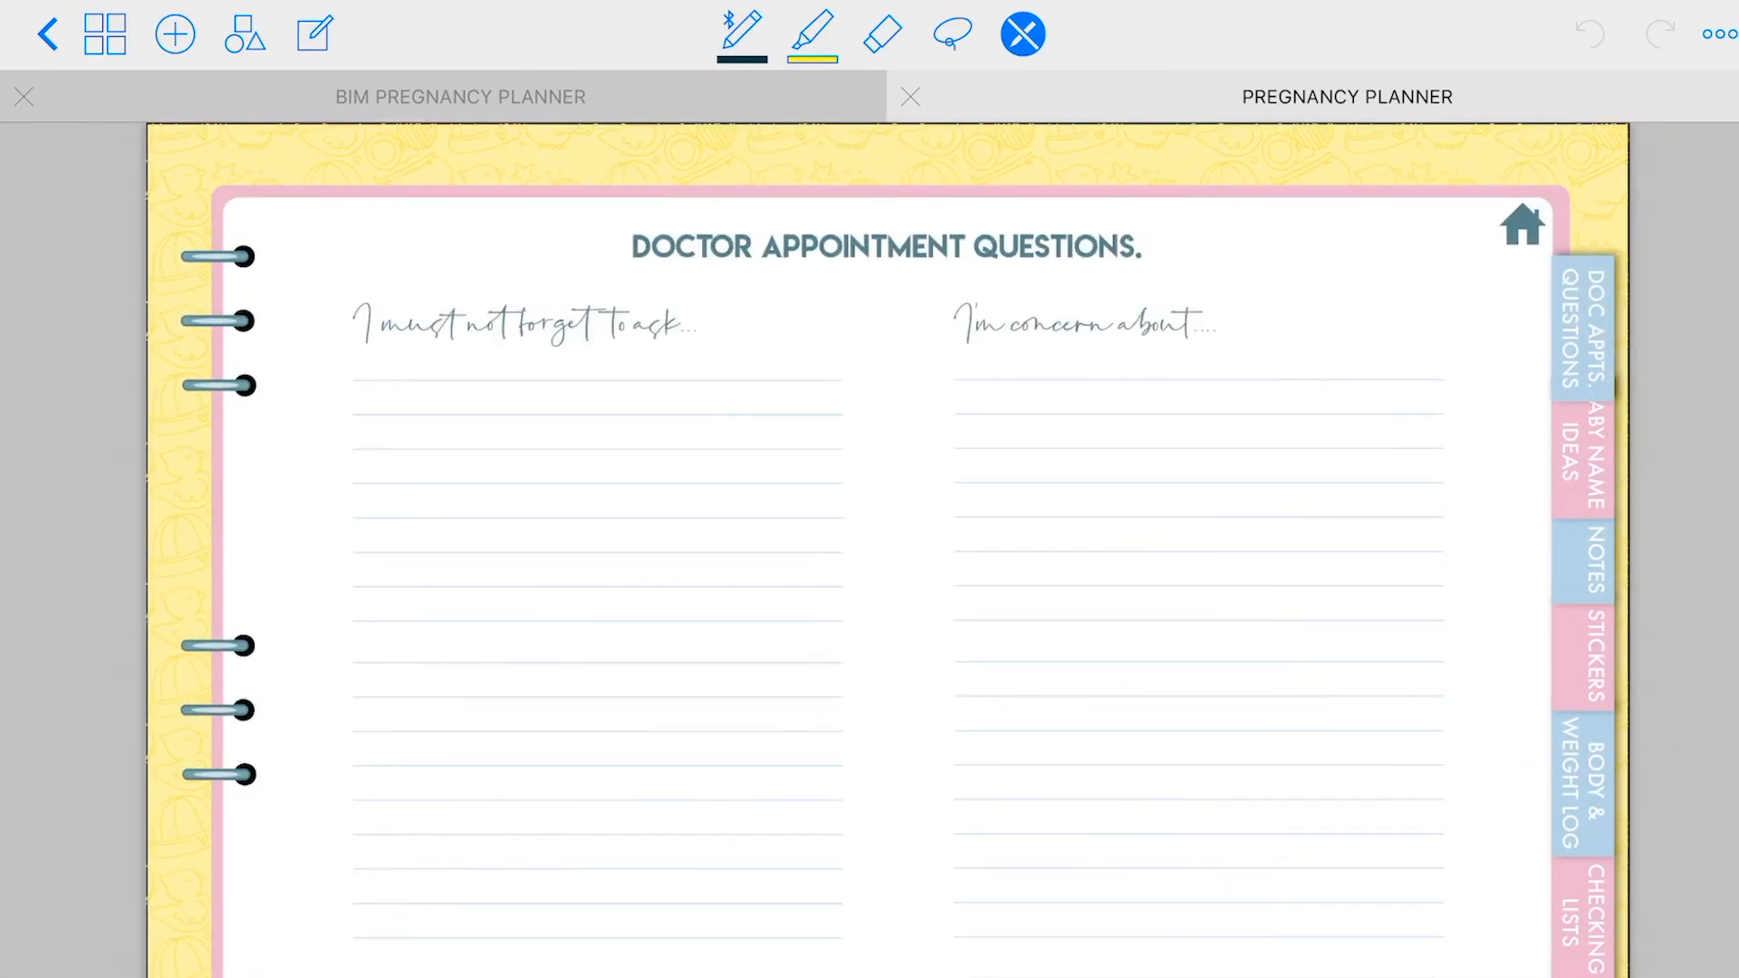